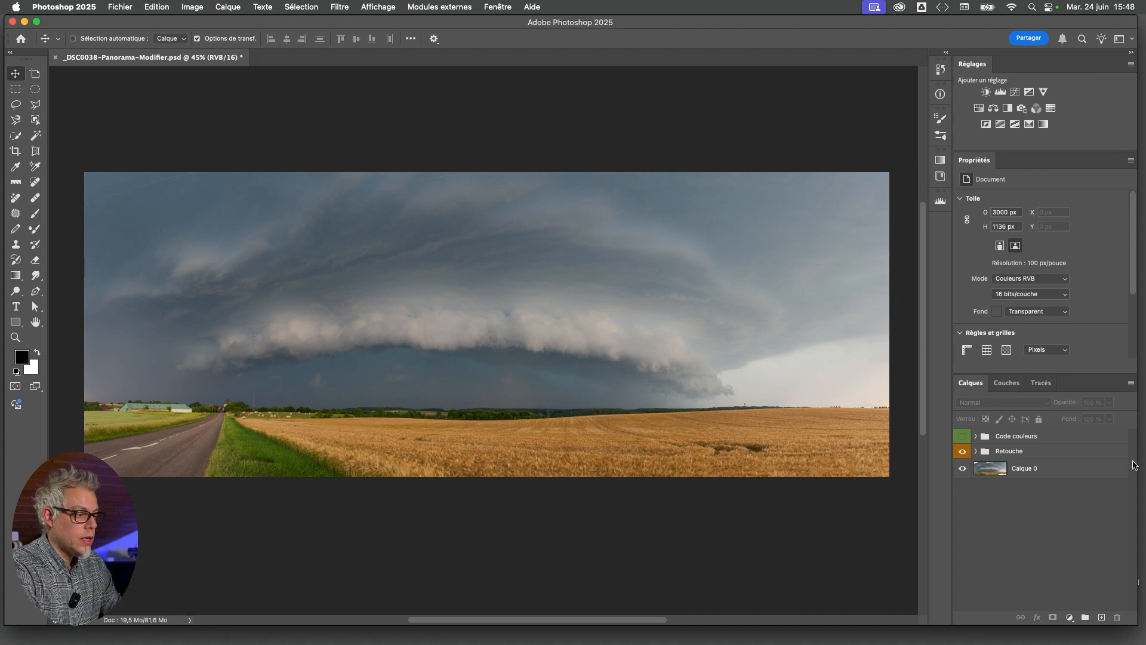
Make the Code couleurs group visible above the panorama, leaving no layer selected
left_click(1095, 455)
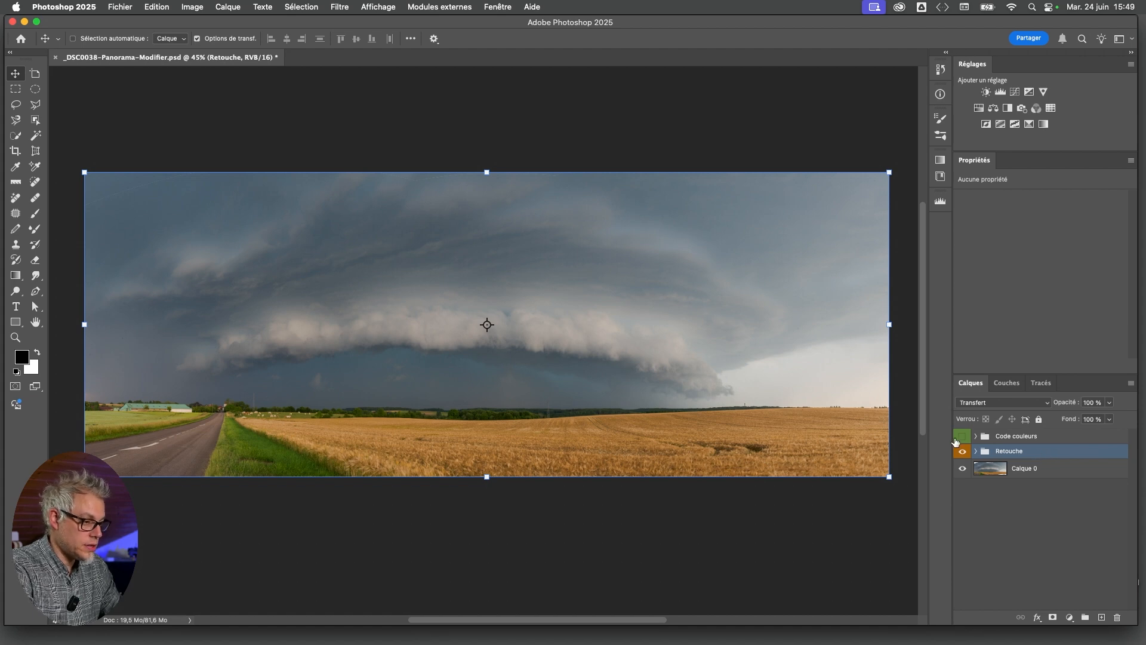
left_click(986, 440)
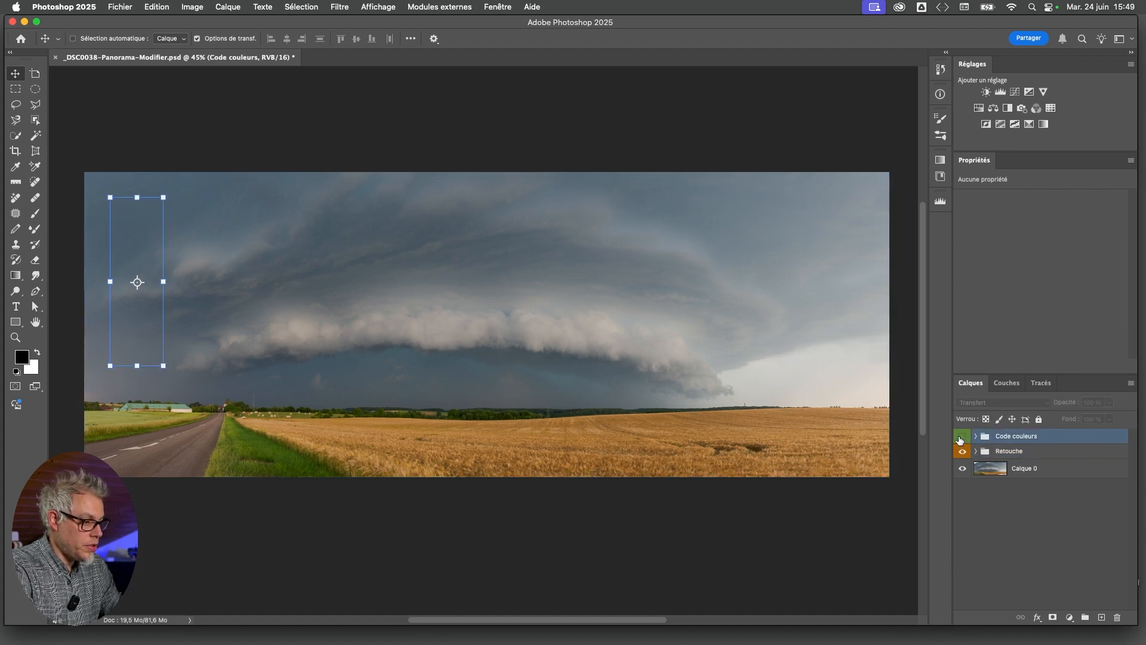
left_click(962, 436)
left_click(1001, 511)
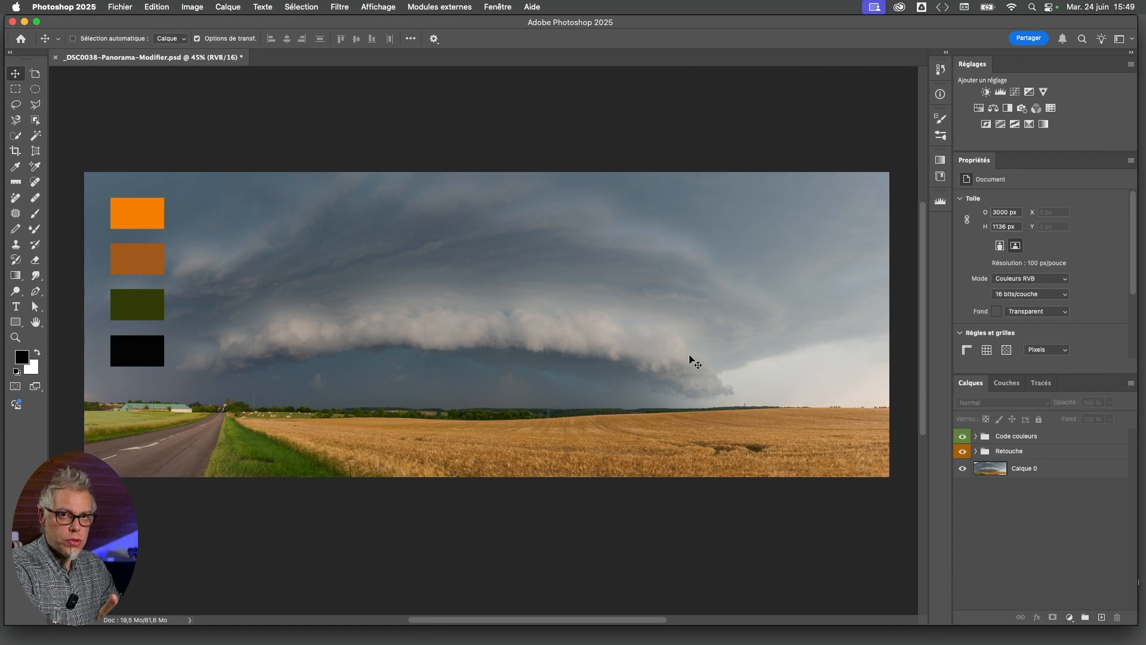
Add a Color Balance adjustment layer between the Code couleurs and Retouche groups and open its settings
left_click(993, 108)
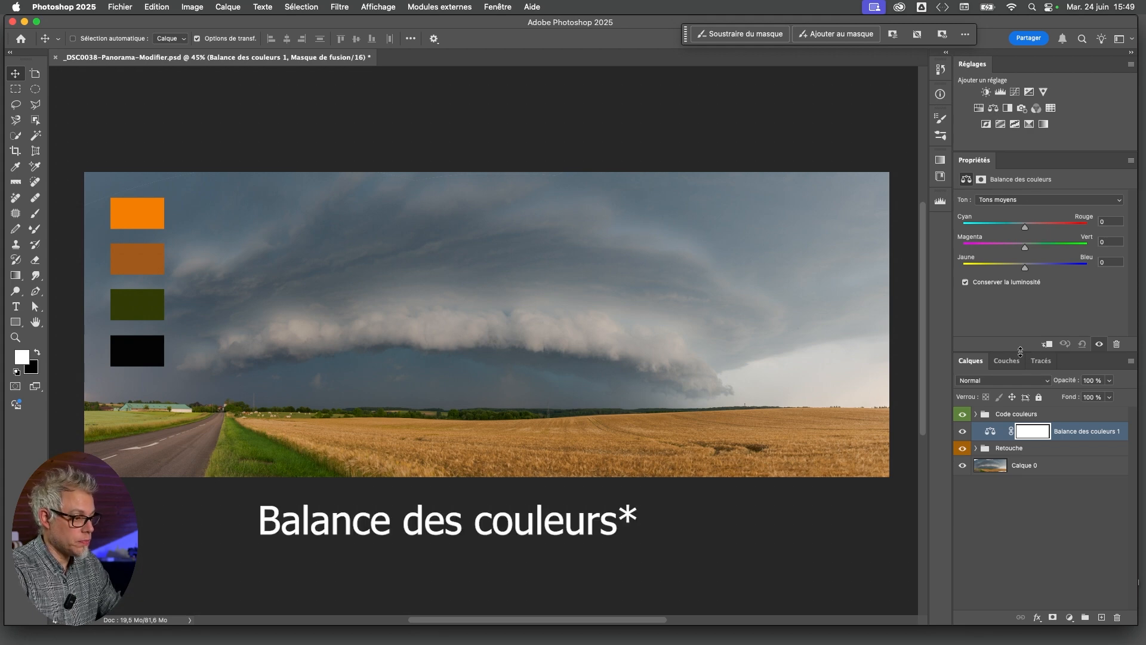
left_click_drag(1026, 349, 1024, 361)
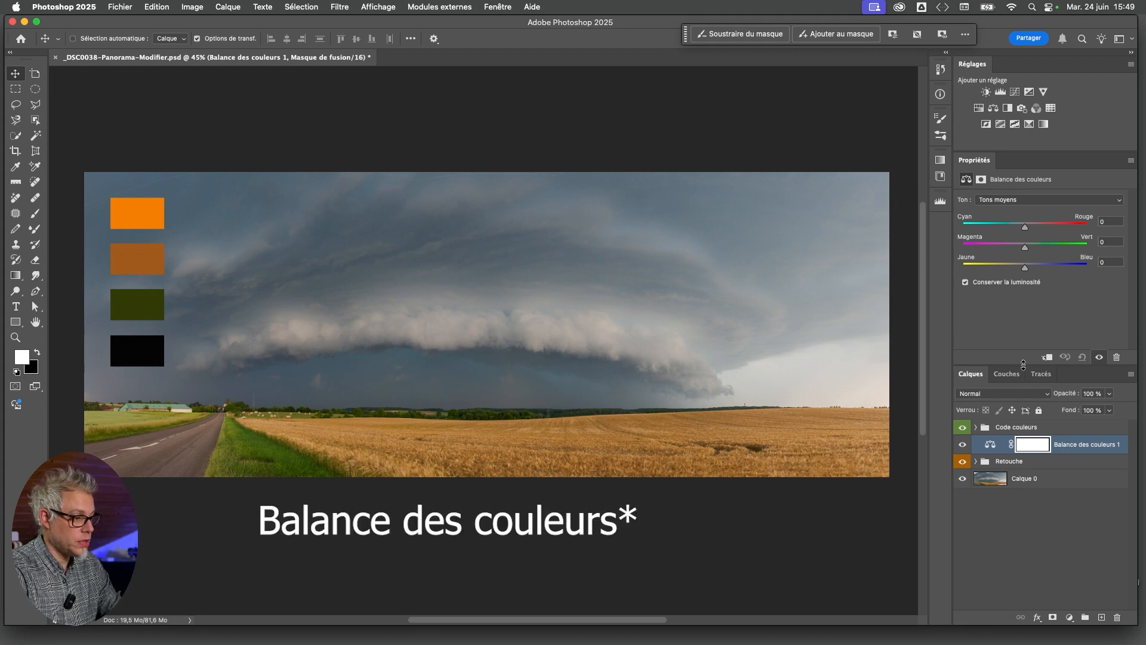
left_click(990, 445)
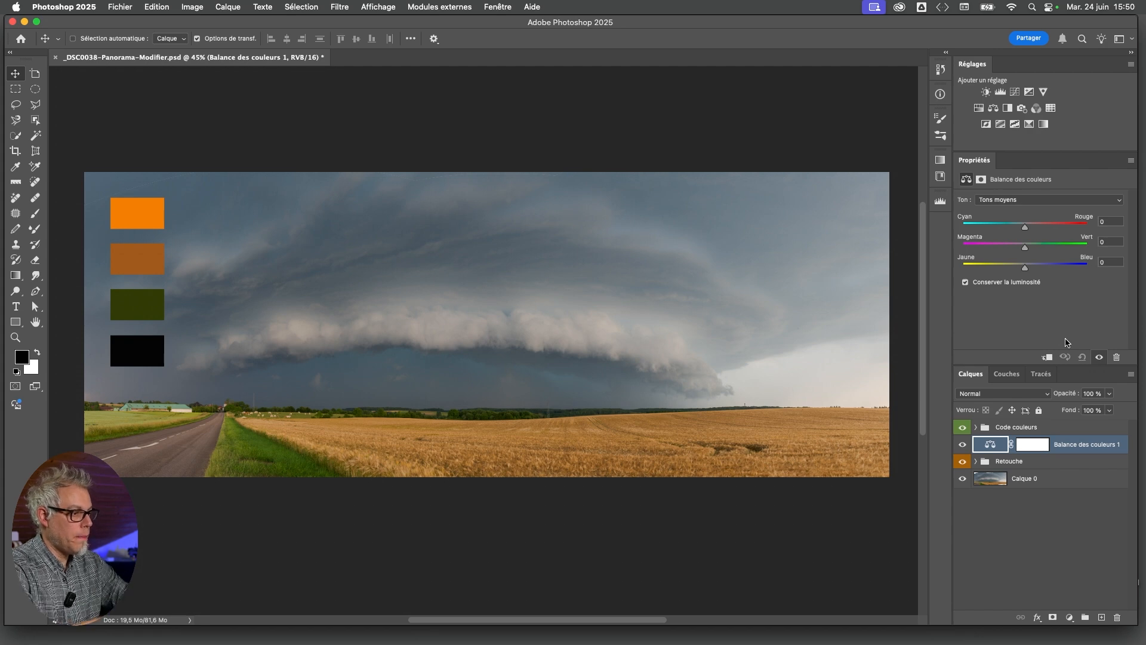
Set the Color Balance midtones to Cyan/Red +24, Magenta/Green +4 and Yellow/Blue -23
left_click(1005, 206)
left_click(1005, 207)
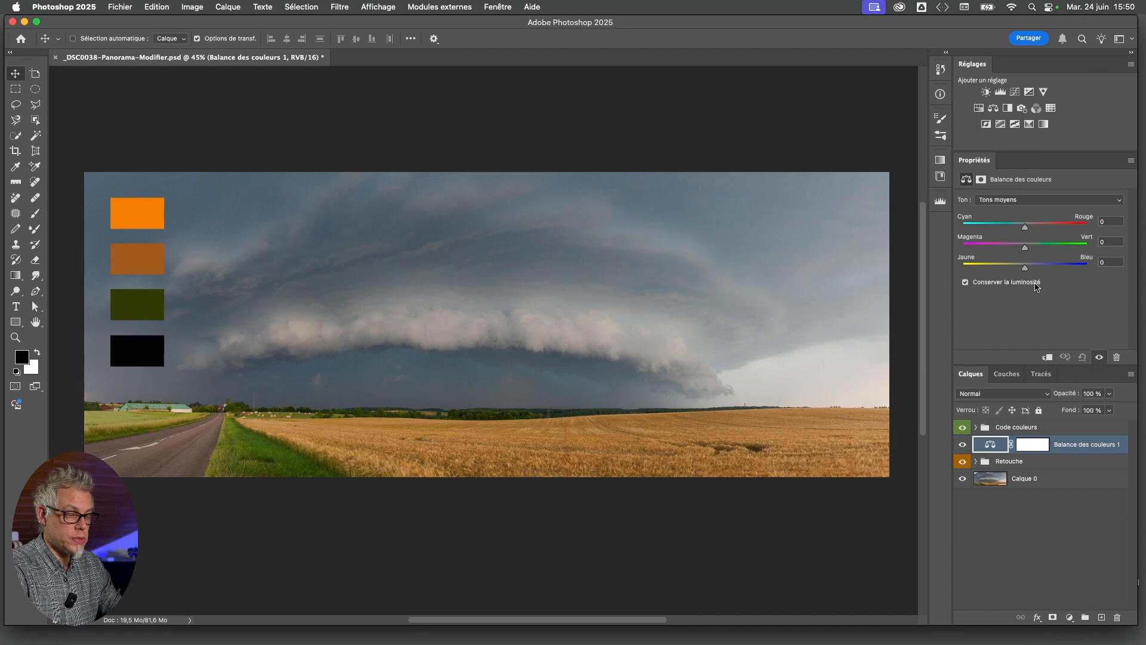
left_click_drag(1026, 230, 1040, 230)
left_click_drag(1025, 268, 1013, 270)
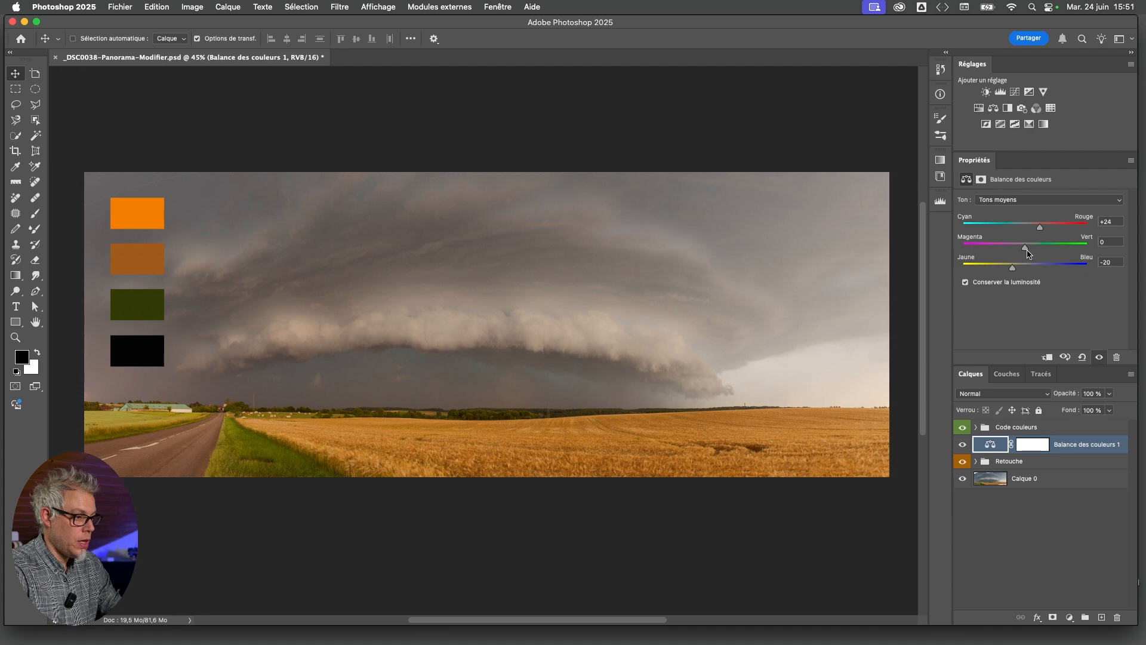
mouse_move(1014, 273)
left_mouse_down()
mouse_move(1030, 249)
mouse_move(1019, 250)
left_mouse_up()
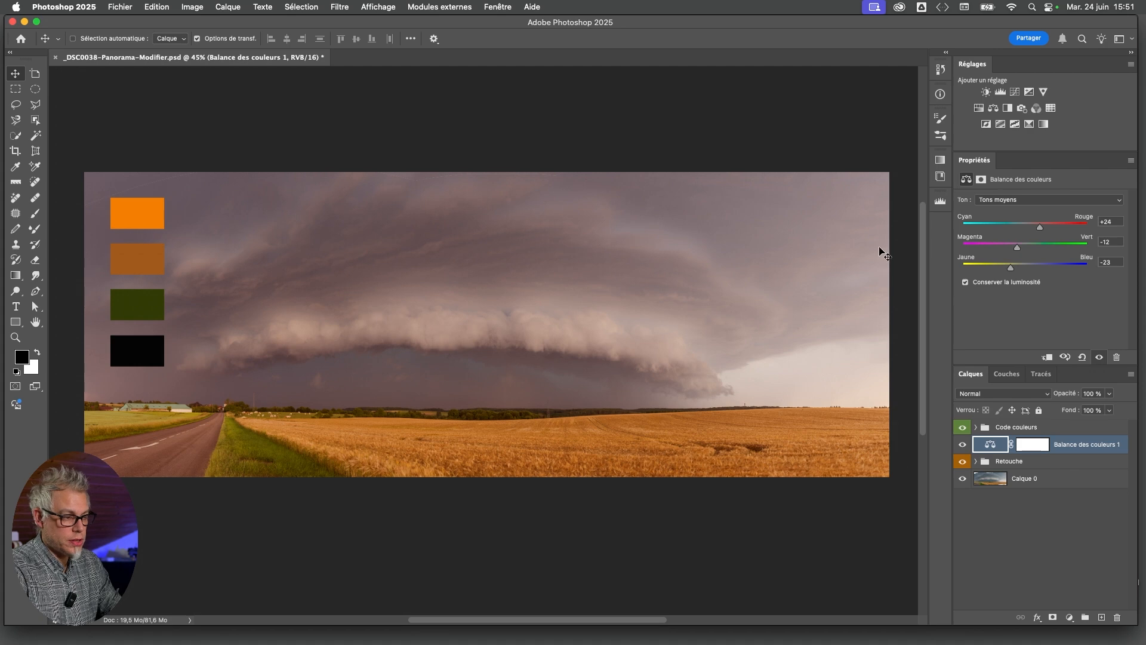
left_click_drag(1018, 249, 1027, 251)
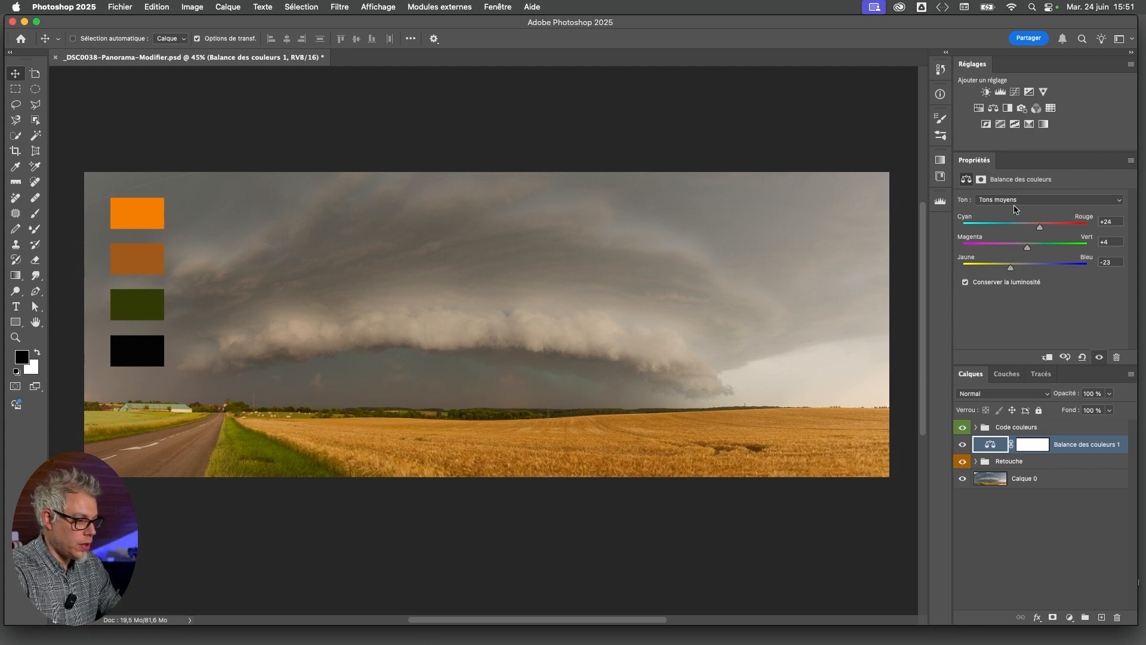
Set the Color Balance highlights to Cyan/Red +10, Magenta/Green +7 and Yellow/Blue -10
left_click(1015, 201)
left_click(1015, 214)
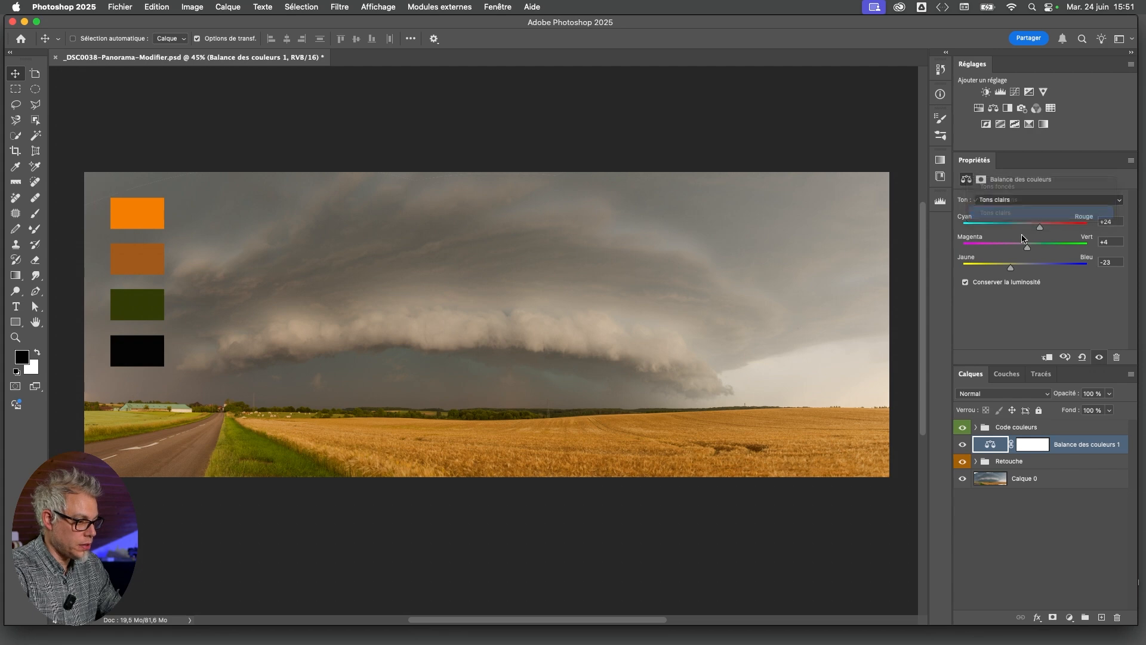
left_click_drag(1025, 229, 1020, 269)
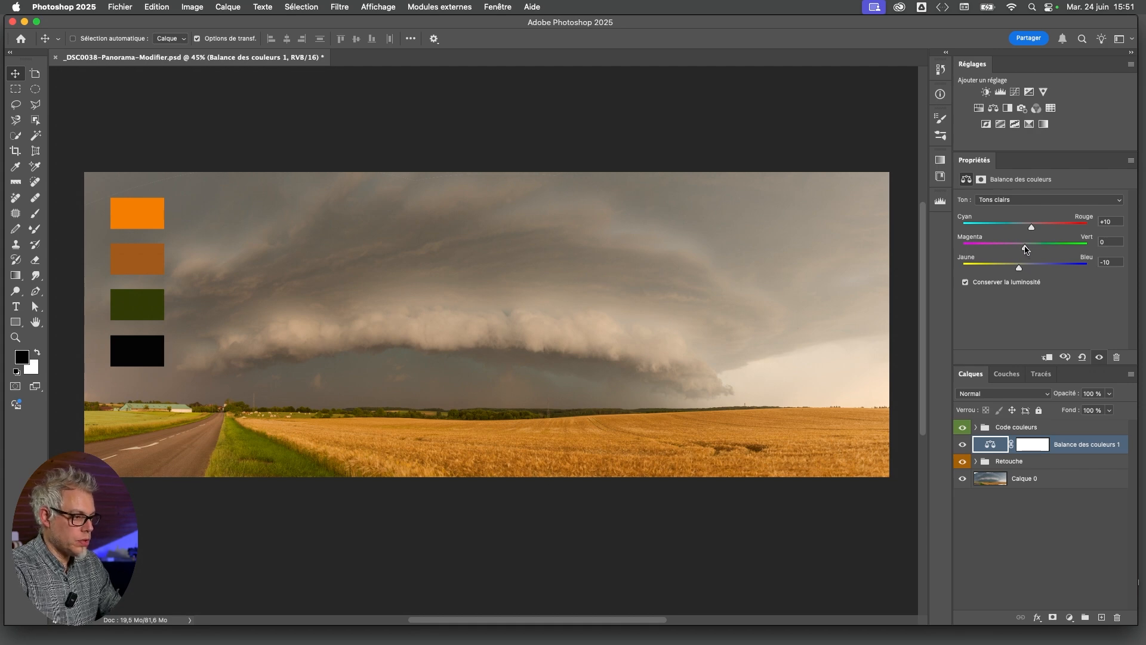
left_click_drag(1025, 247, 1038, 248)
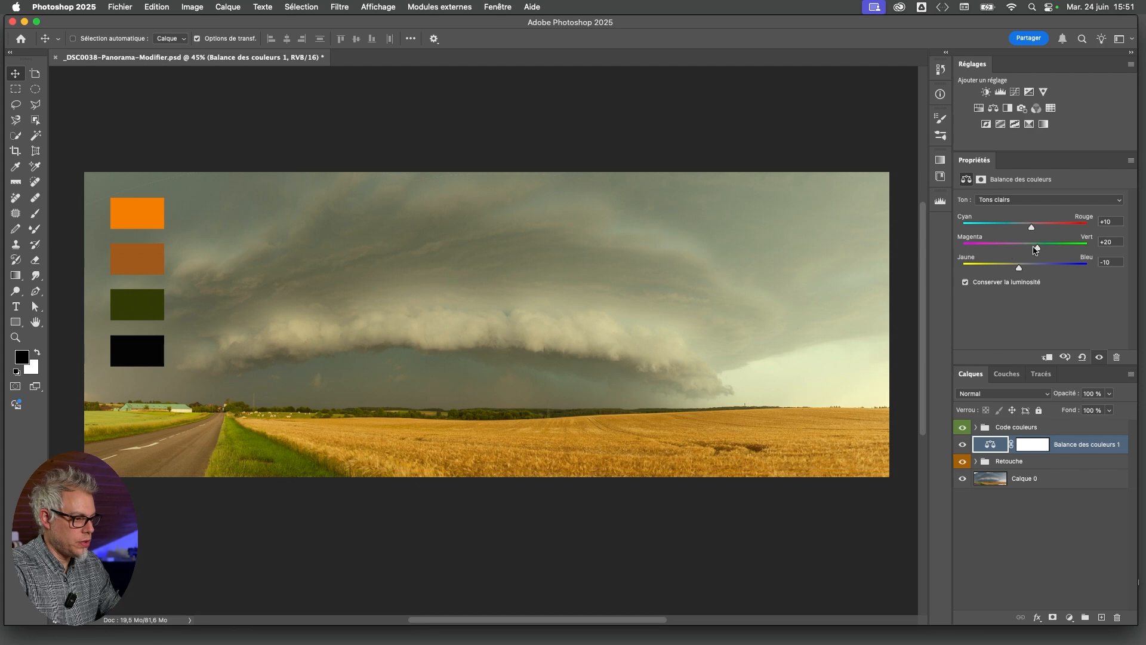
left_click_drag(1038, 252, 1031, 253)
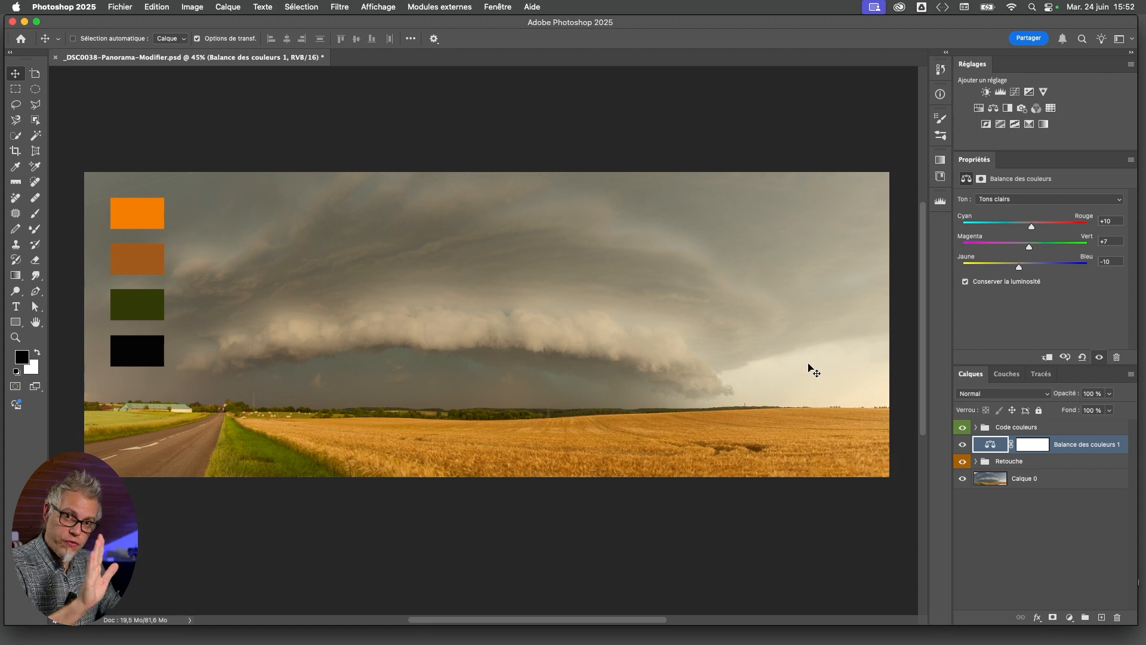
Toggle the Color Balance layer's visibility to compare the panorama before and after the correction
left_click(963, 444)
left_click(962, 444)
left_click(963, 444)
left_click(963, 445)
left_click(963, 444)
left_click(963, 444)
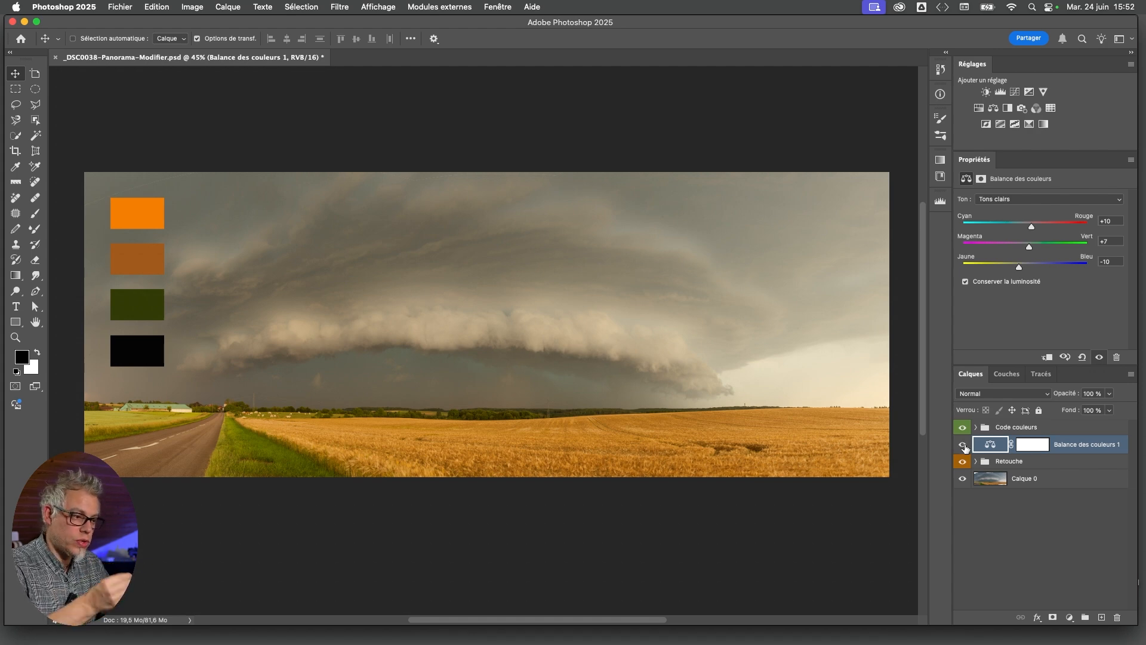
Try Apply Image on the Color Balance layer's mask, using the merged RGB image in Multiply (Produit) mode at 100% opacity
left_click(1017, 446)
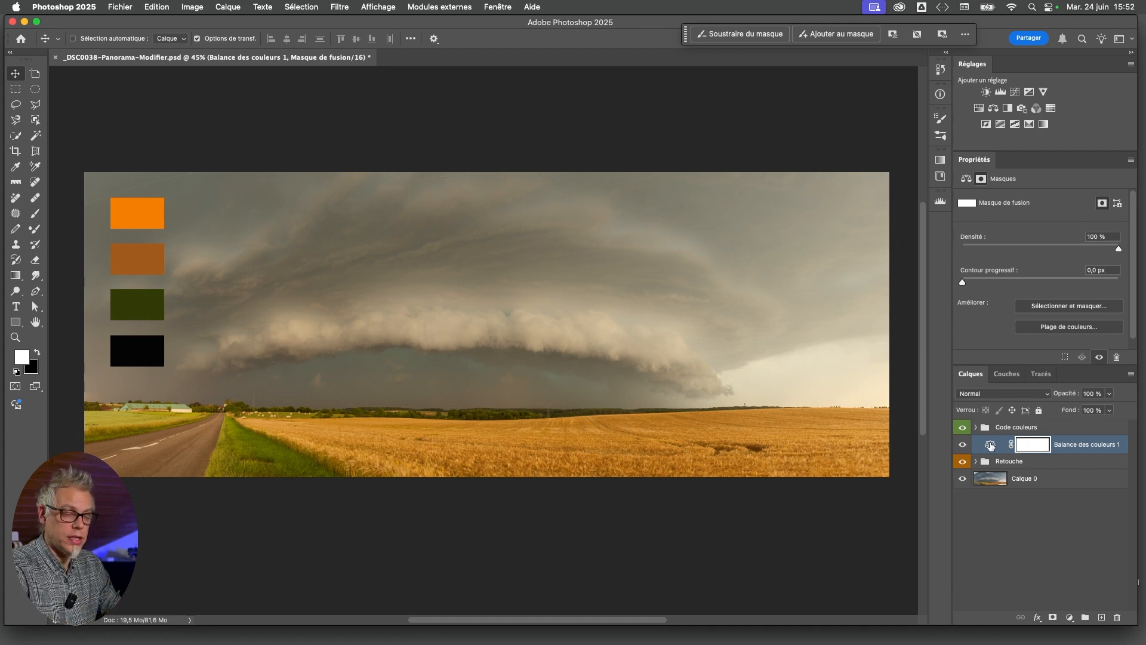
left_click(194, 7)
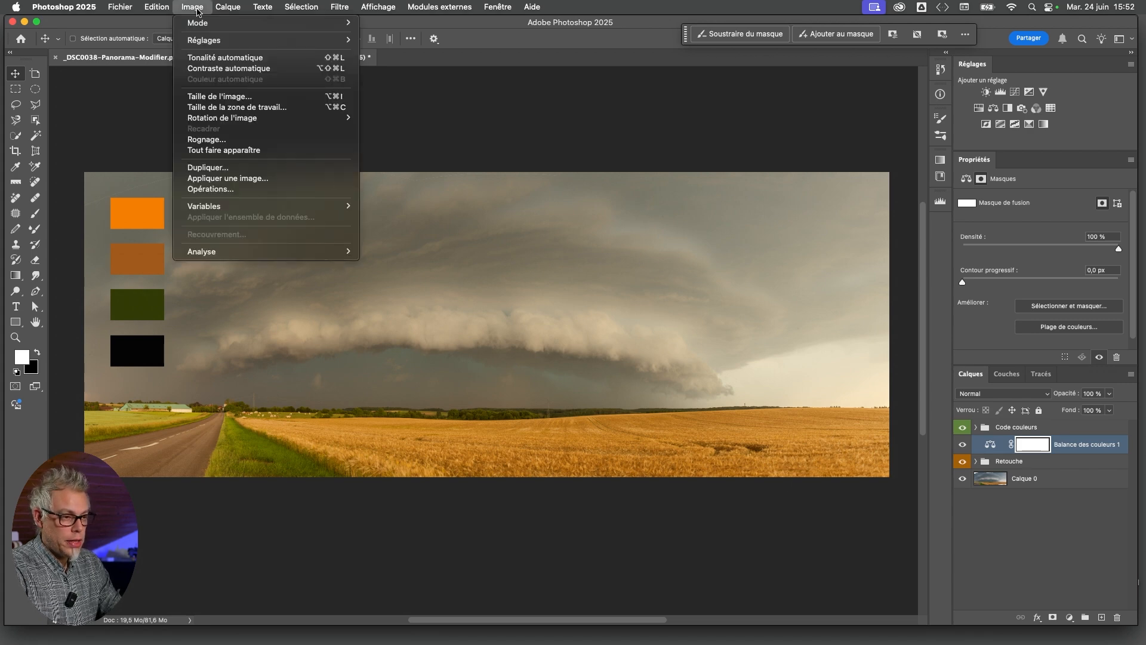
left_click(245, 181)
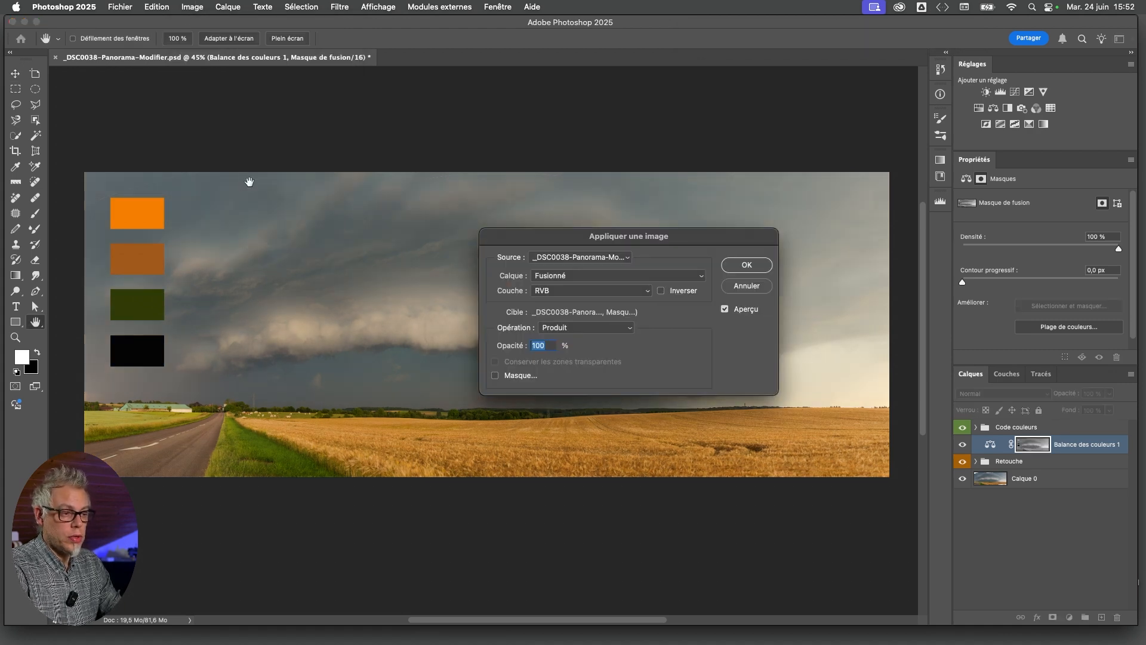
left_click_drag(548, 238, 400, 162)
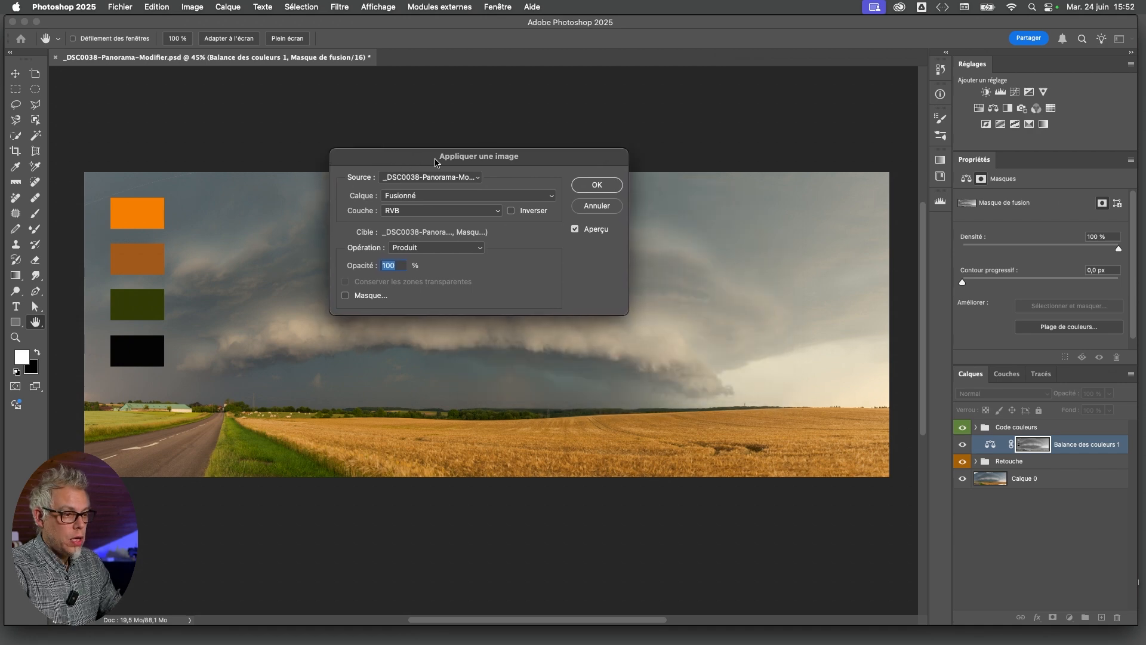
left_click_drag(473, 162, 429, 182)
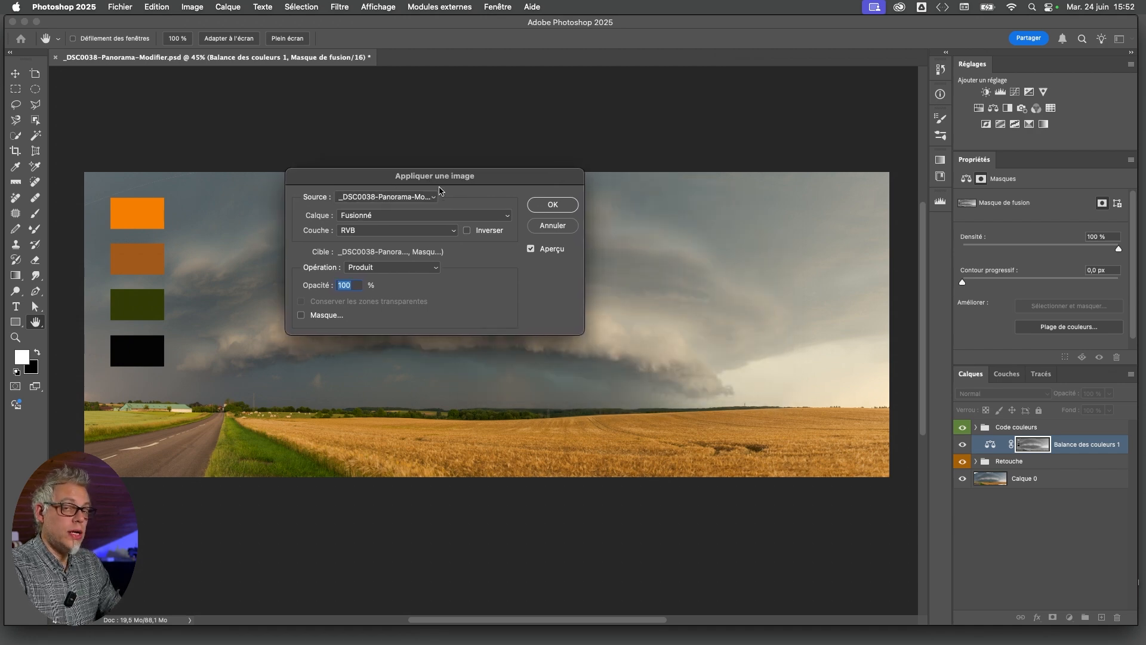
left_click_drag(421, 184, 416, 211)
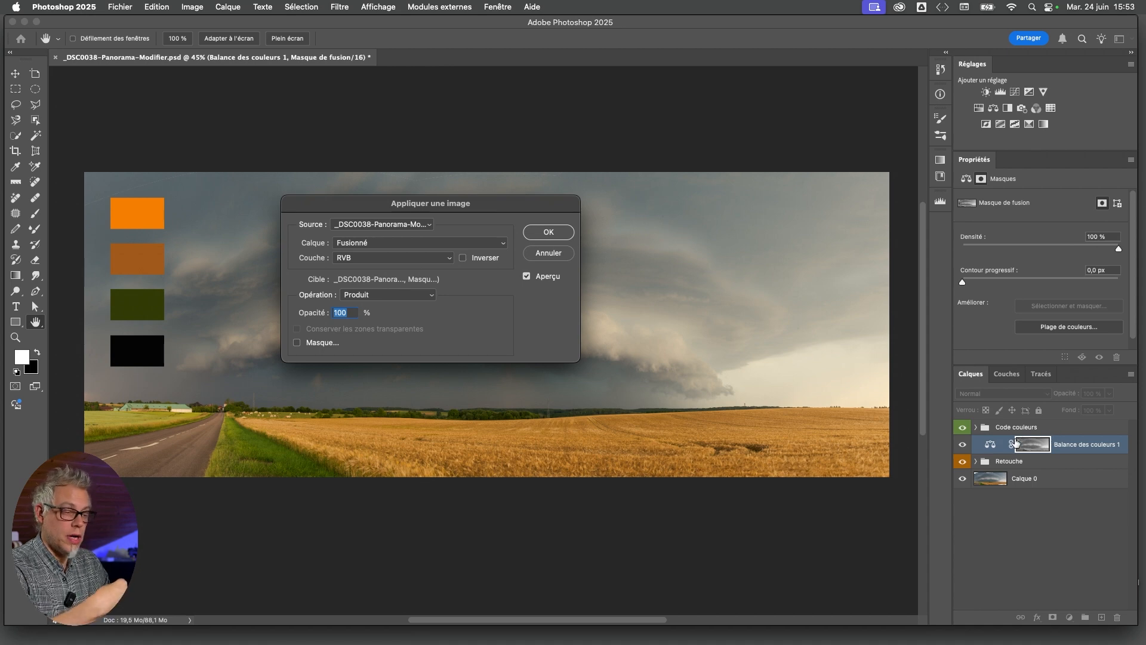
left_click(349, 244)
left_click(349, 242)
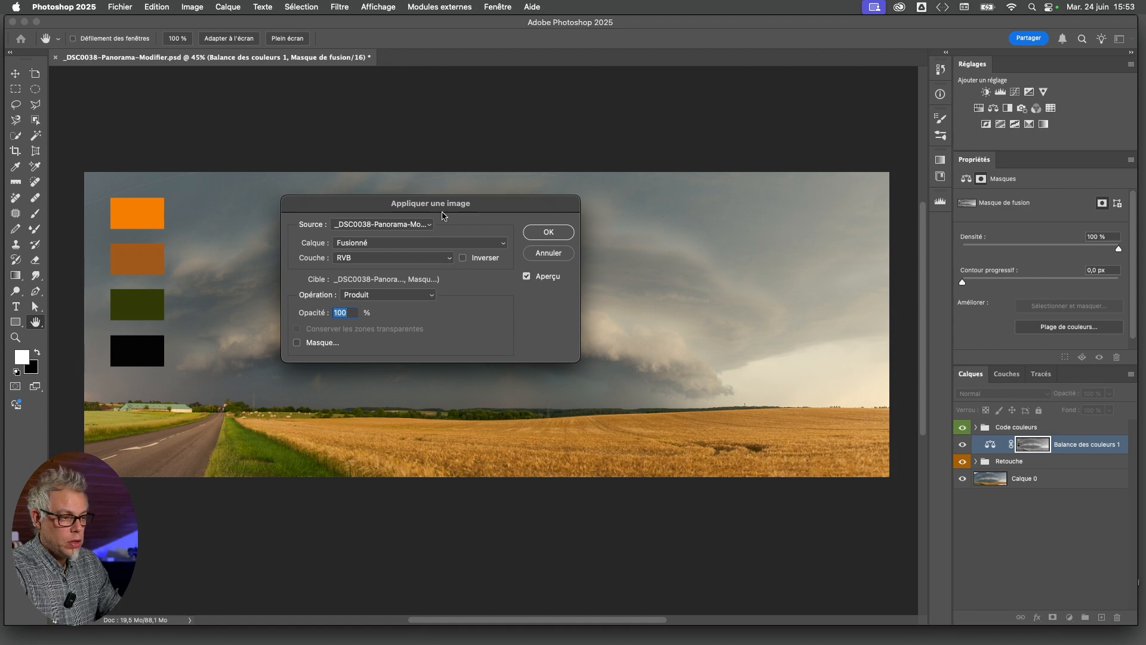
left_click(549, 233)
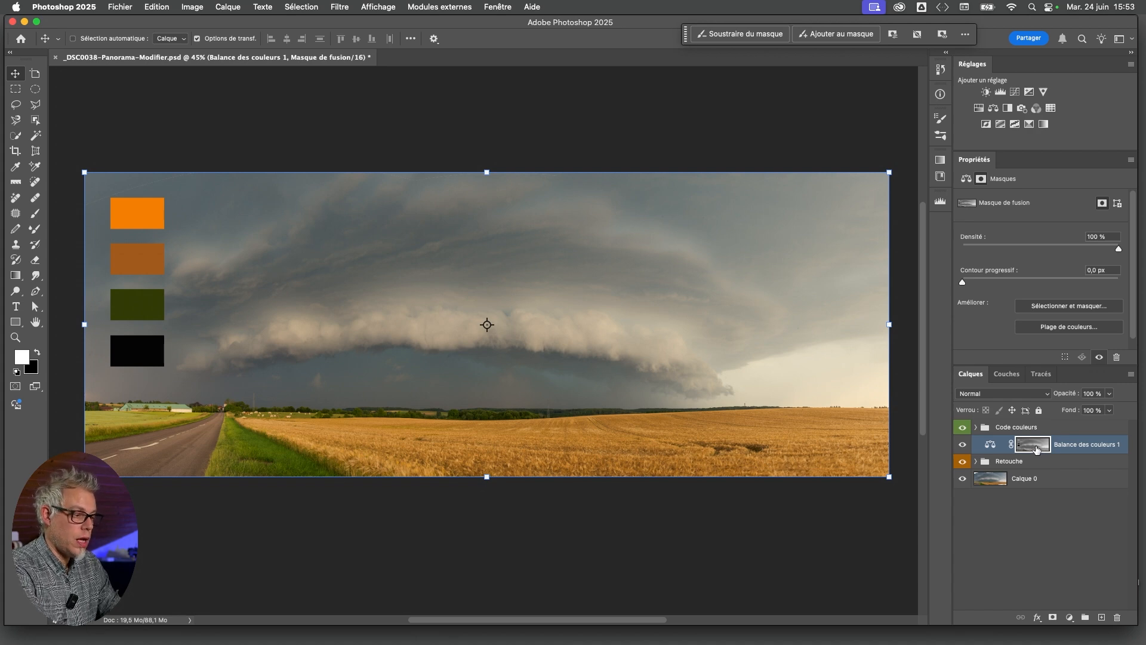
View the layer mask on its own, undo the applied image and return to the colour view with the mask selected
left_click(1036, 449, "alt")
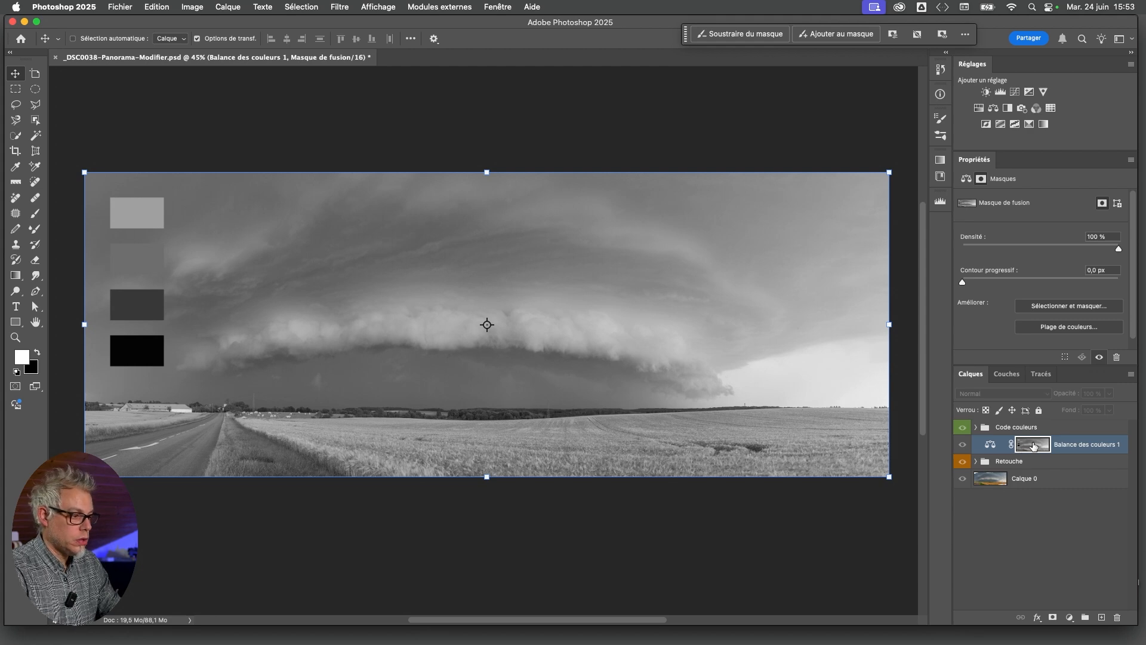
key("super+z")
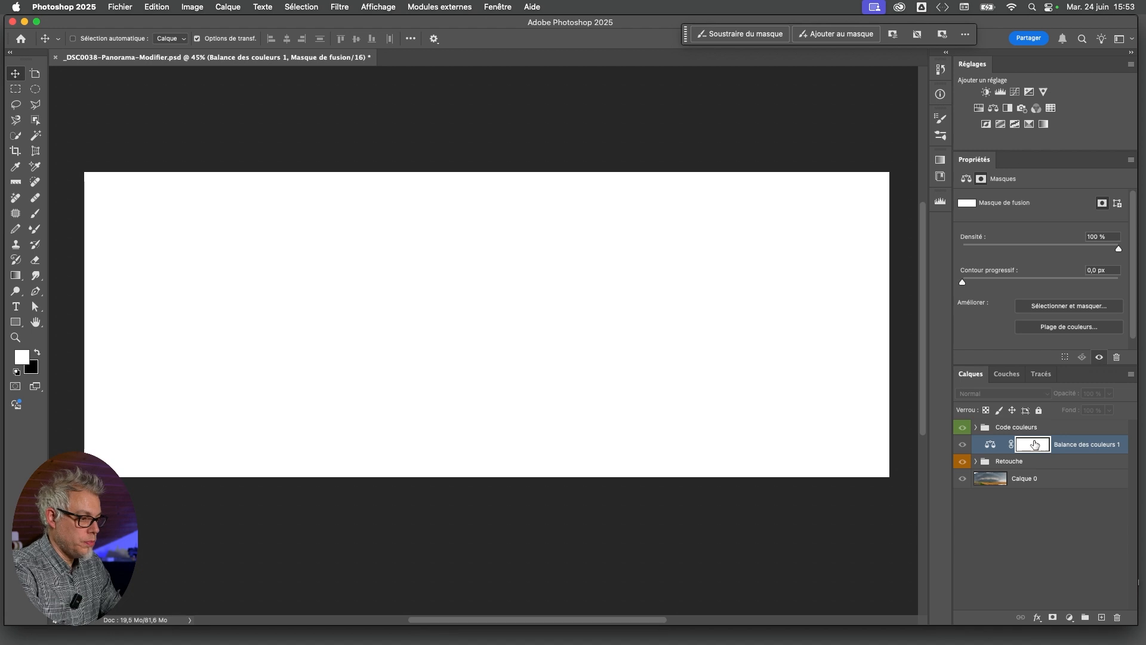
left_click(1033, 444, "alt")
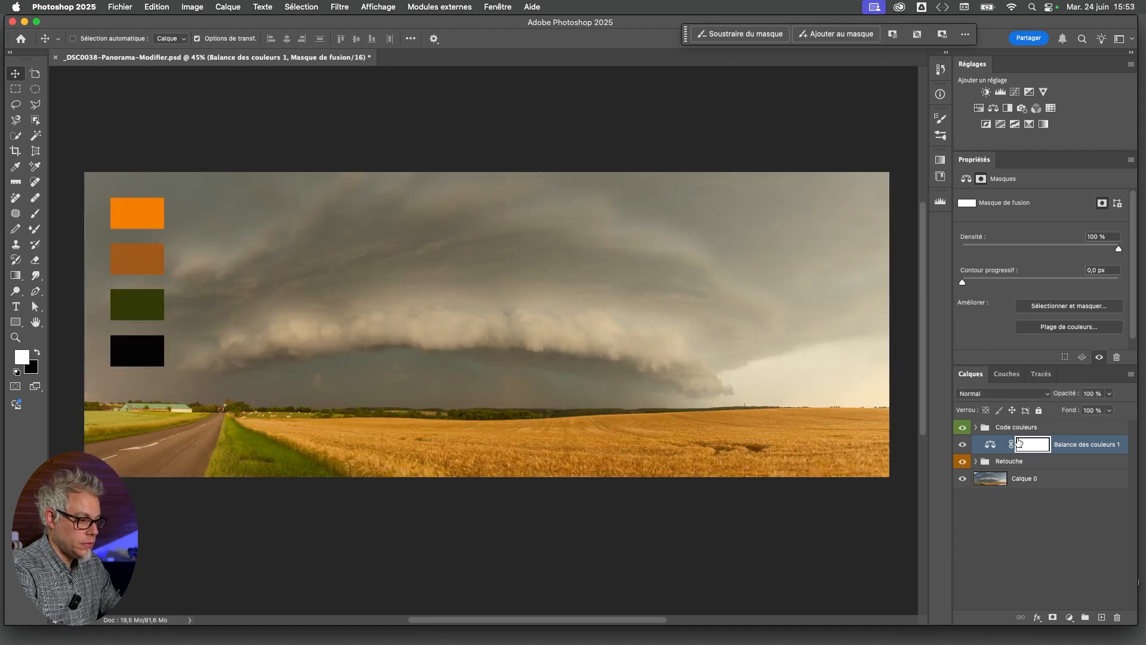
left_click(993, 449)
left_click(1031, 448)
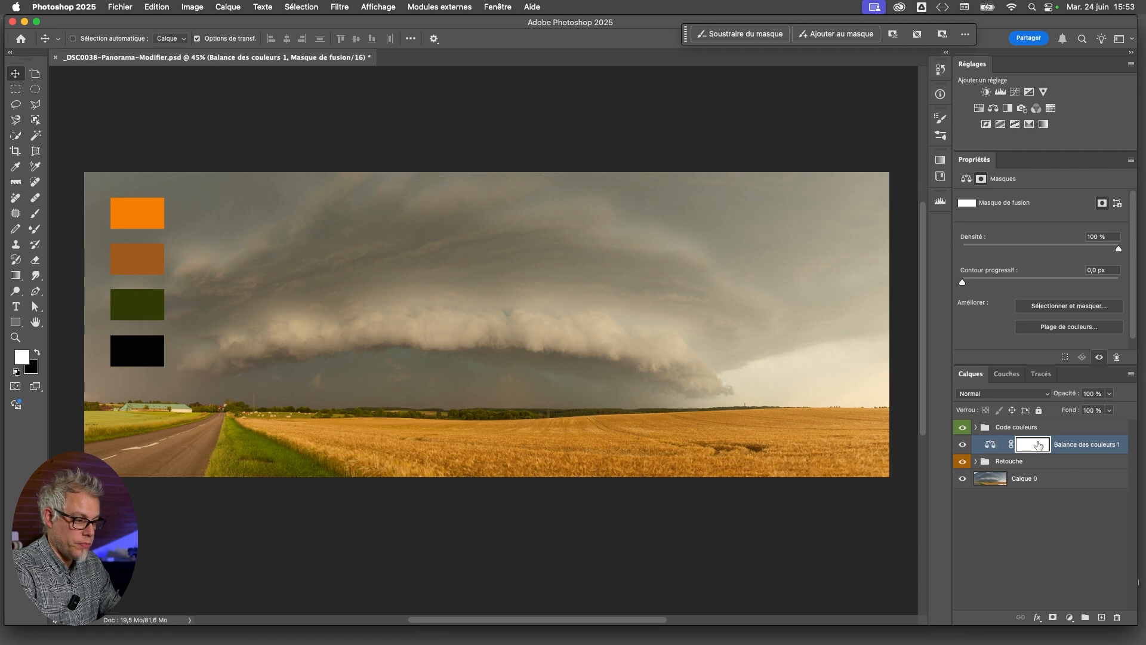
Apply the merged RGB image to the Color Balance layer's mask in Multiply (Produit) mode at 100% opacity
left_click(200, 7)
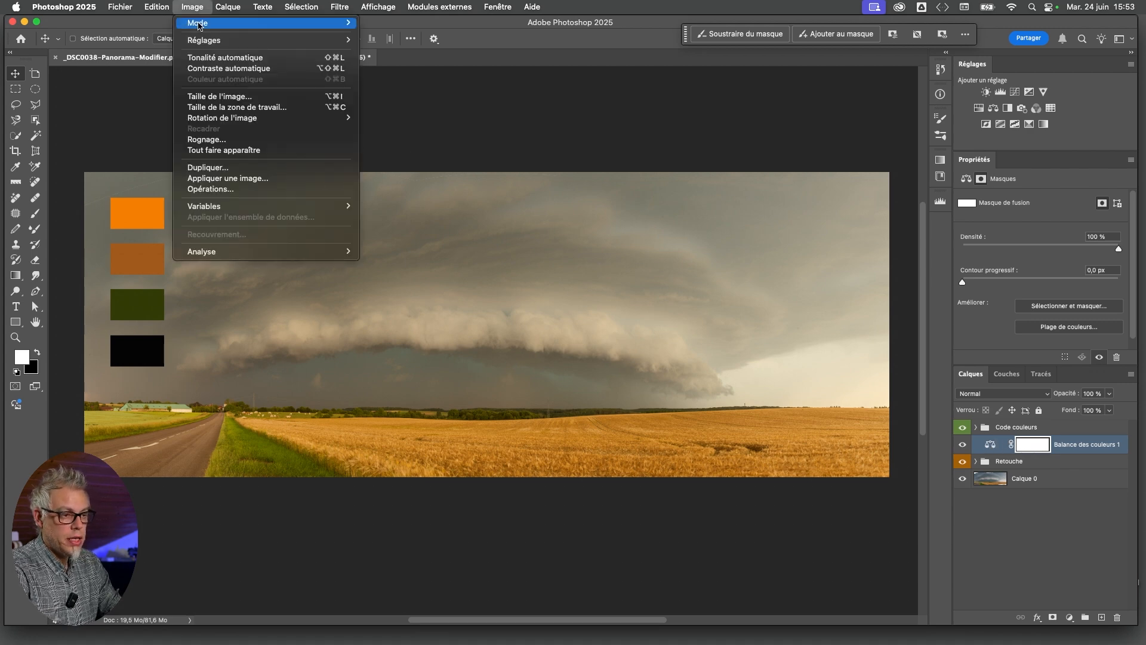
left_click(237, 178)
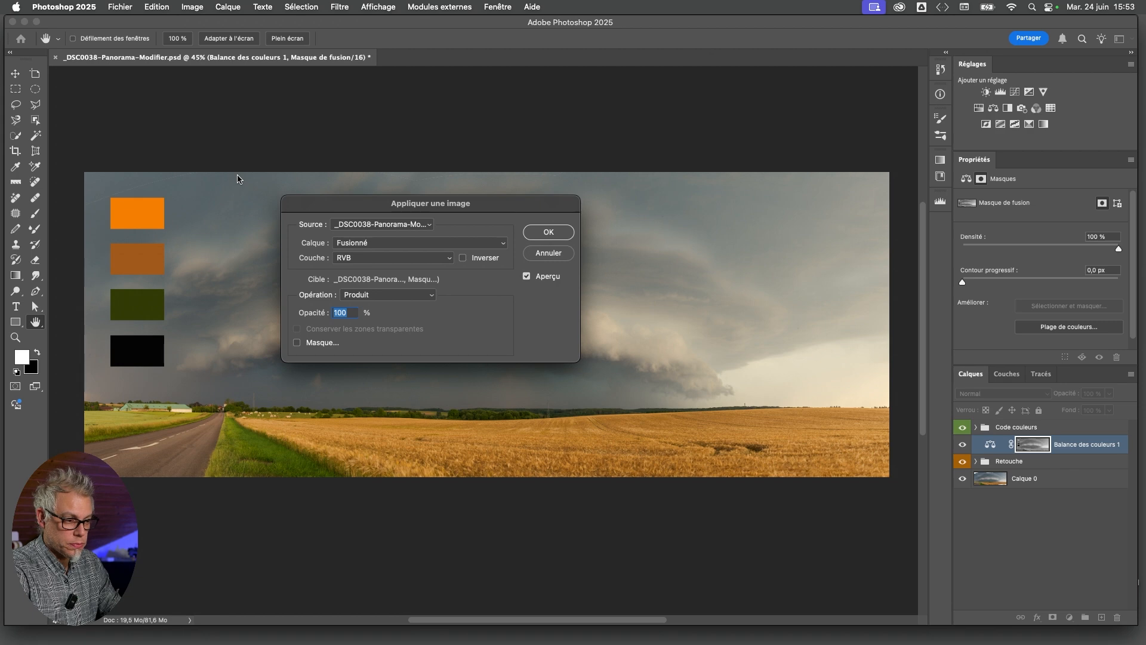
left_click_drag(350, 204, 503, 154)
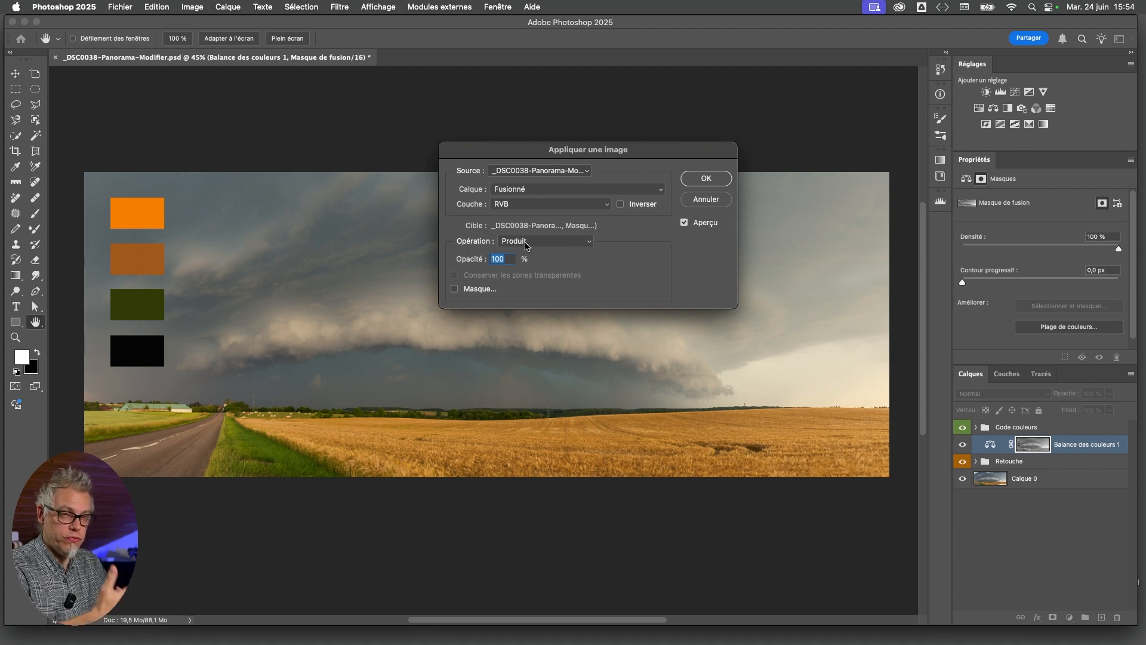
left_click(706, 180)
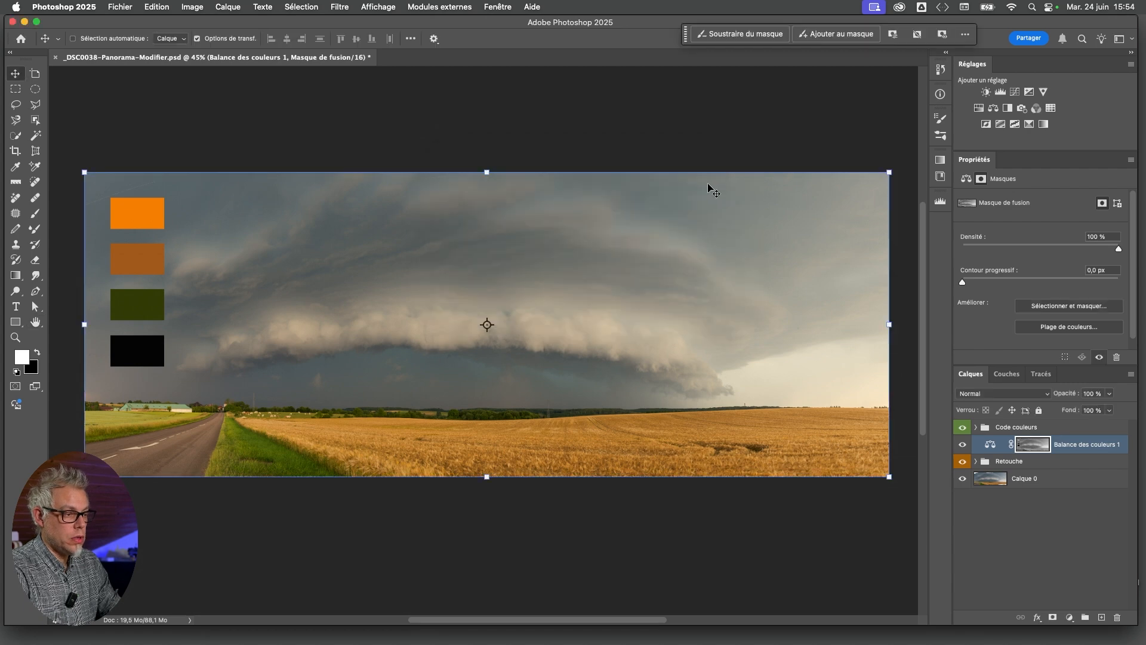
View the Color Balance layer's mask alone and raise its contrast with Curves, moving the black point inward and the white point's input to 215
left_click(1034, 449, "alt")
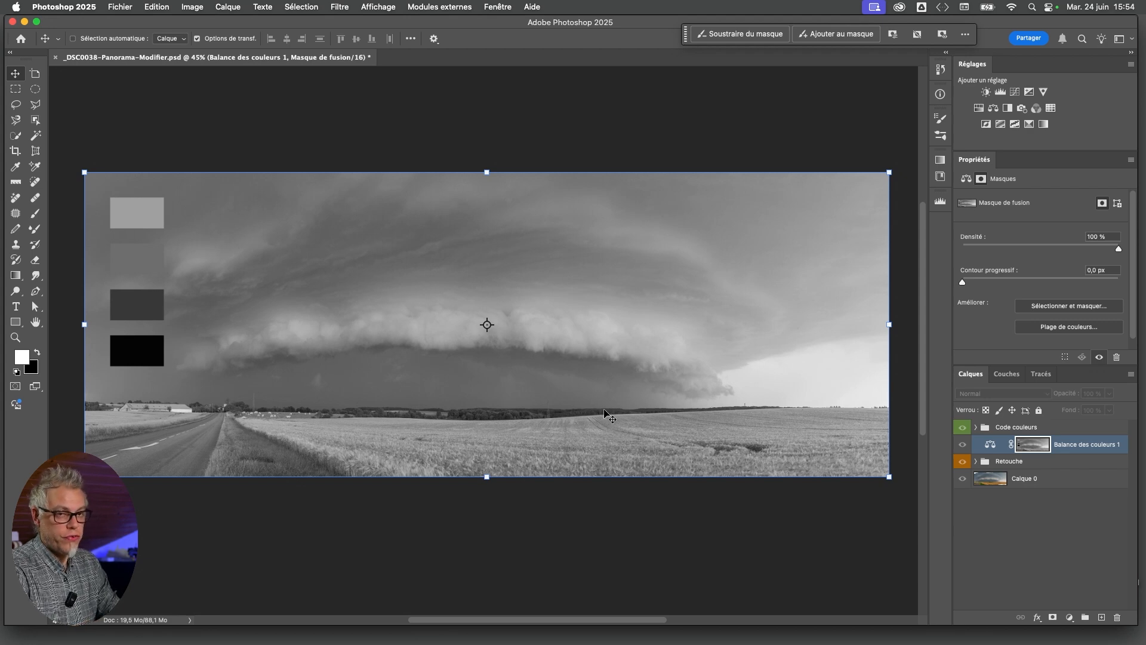
key("super")
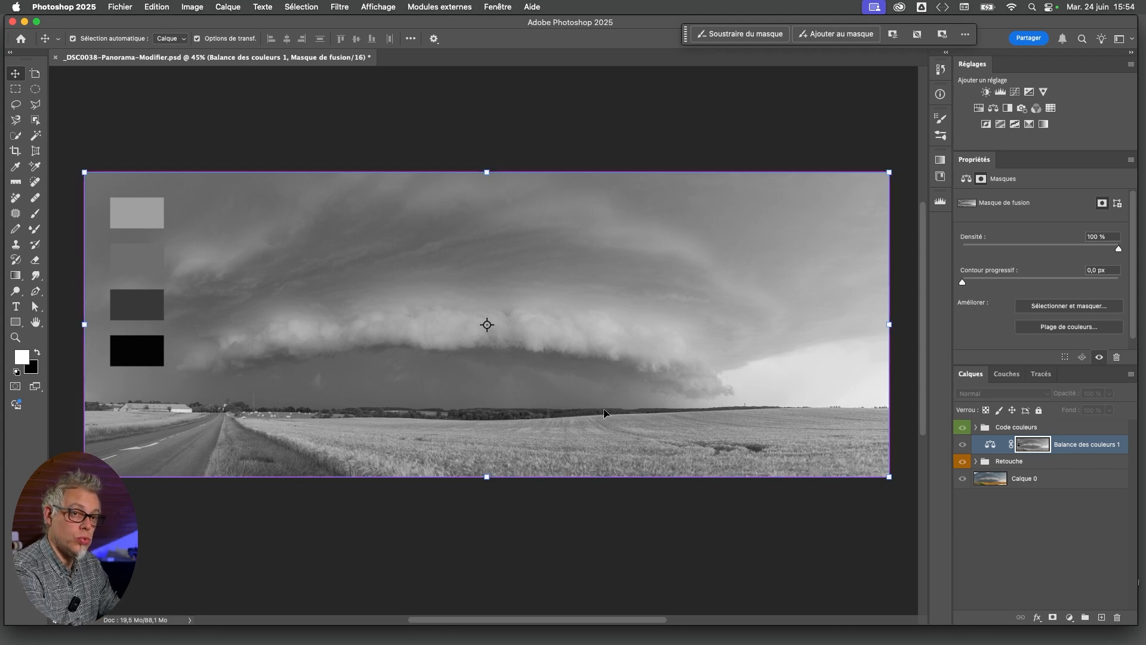
key("super+m")
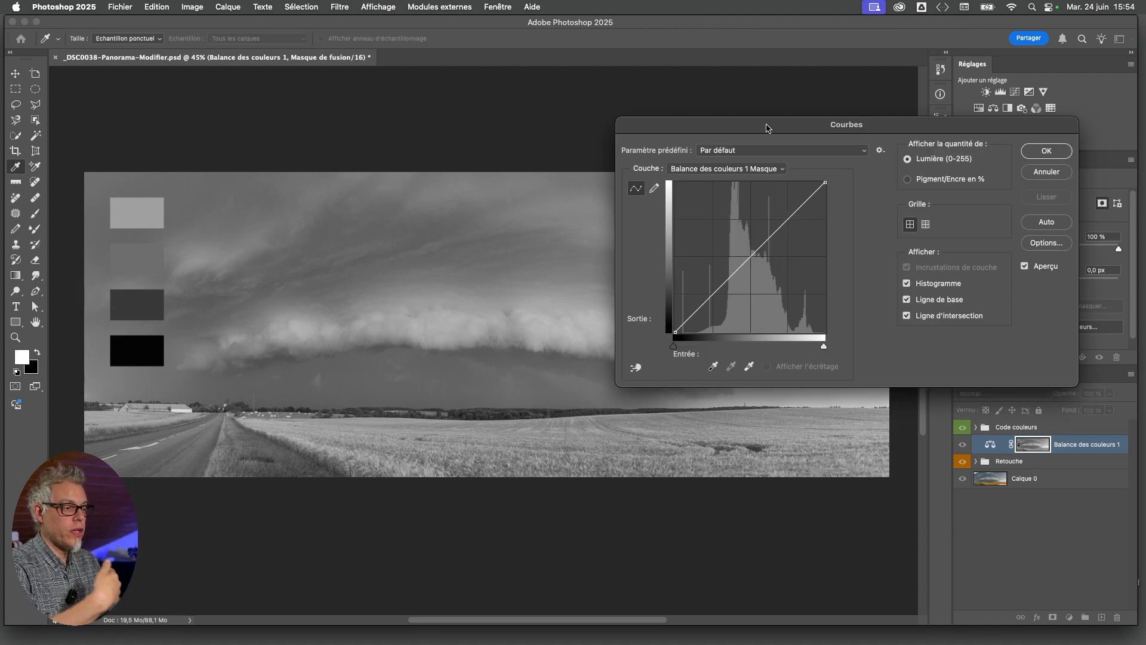
left_click_drag(765, 125, 529, 280)
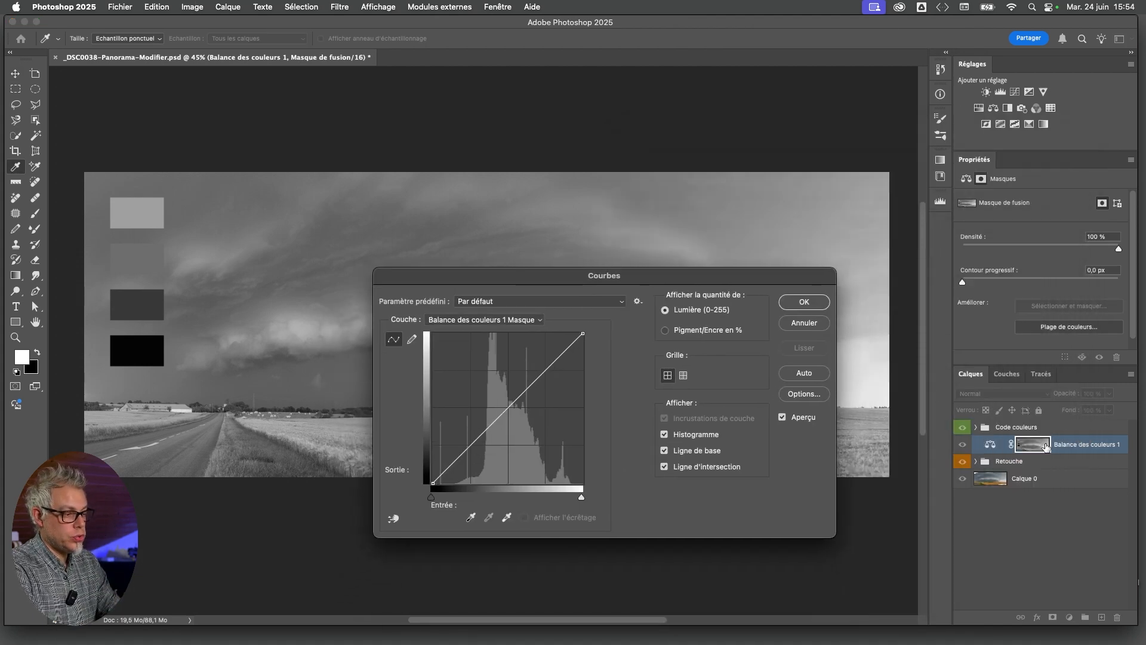
left_click_drag(687, 278, 870, 213)
left_click_drag(732, 215, 861, 215)
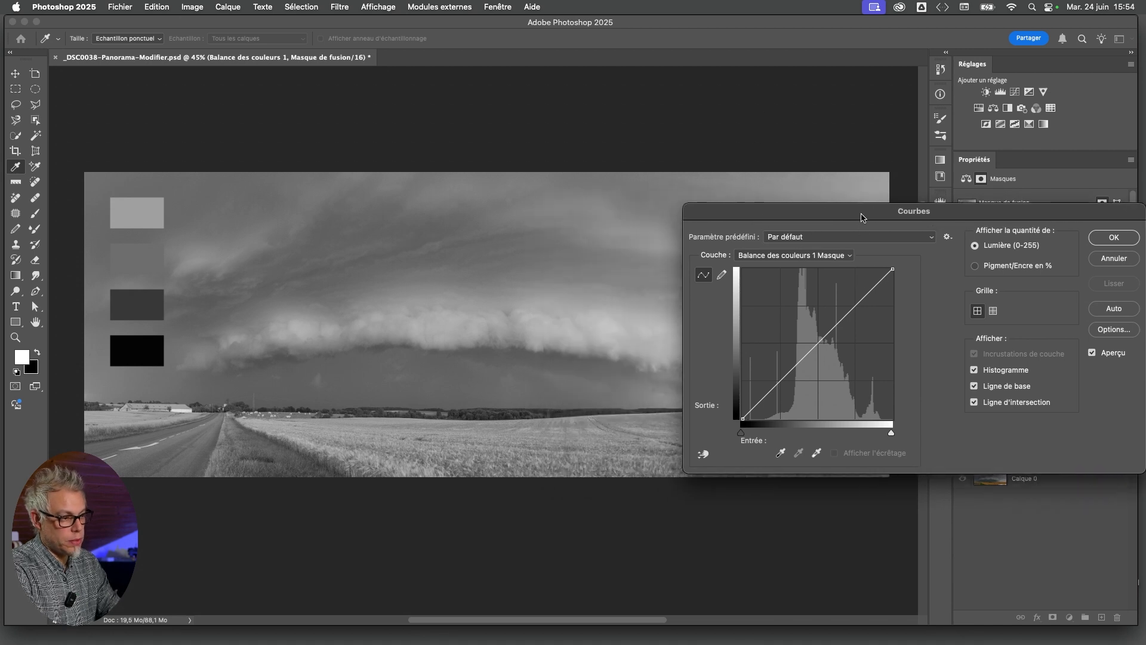
left_click_drag(741, 433, 765, 433)
left_click_drag(895, 439, 865, 436)
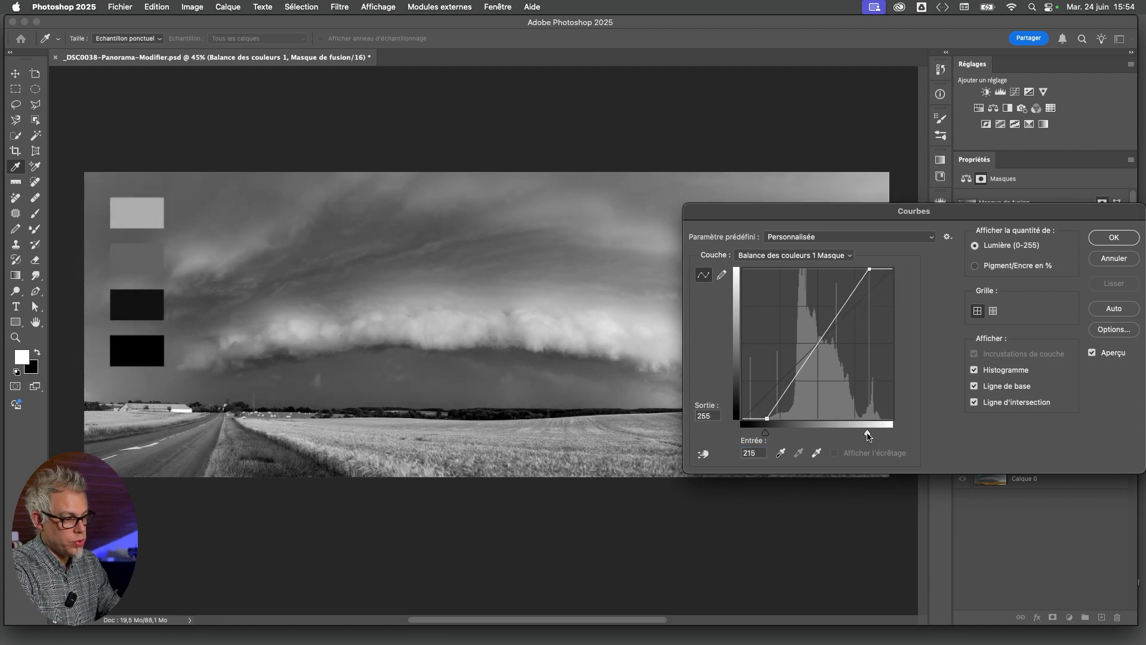
left_click(1114, 237)
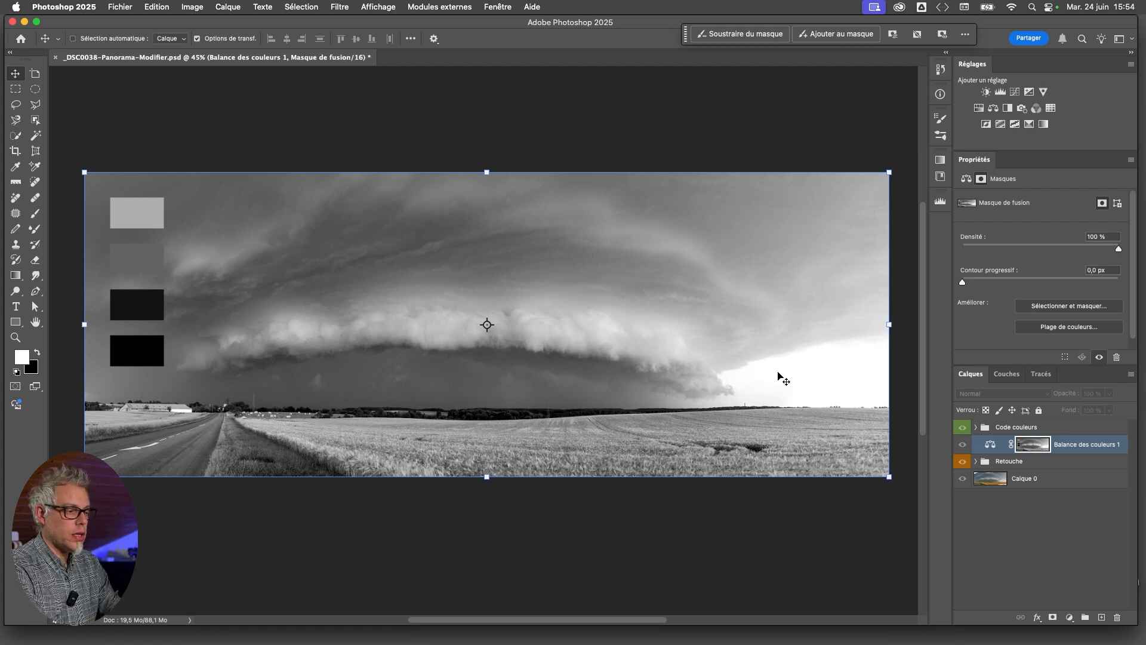
Return to the colour view and alternate it with the Color Balance layer's mask view to compare the masked tones with the panorama
left_click(1038, 448, "alt")
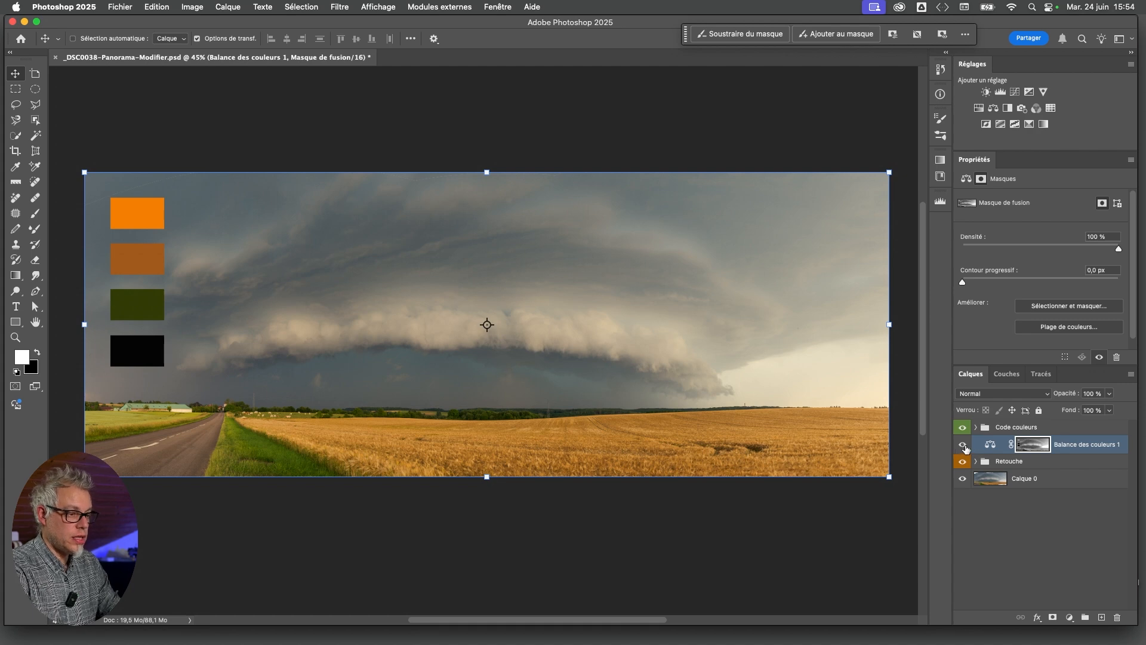
left_click(1028, 448, "shift")
left_click(1028, 448, "shift")
left_click(1028, 448, "shift")
left_click(1028, 448, "shift")
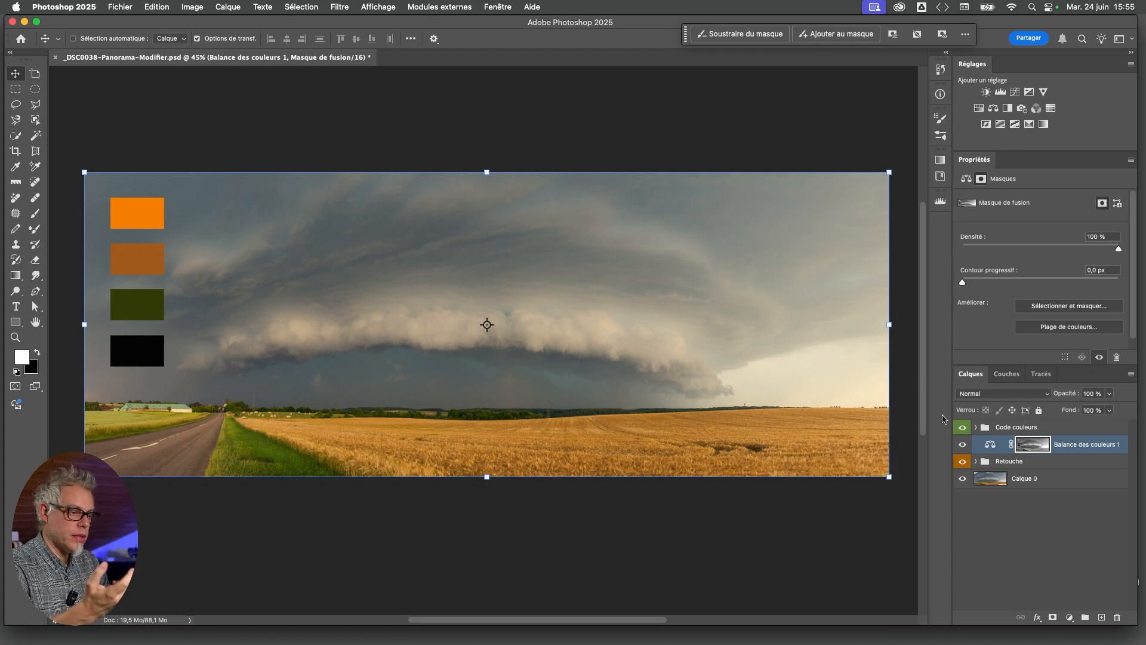
left_click(1034, 447, "shift")
left_click(1035, 447, "shift")
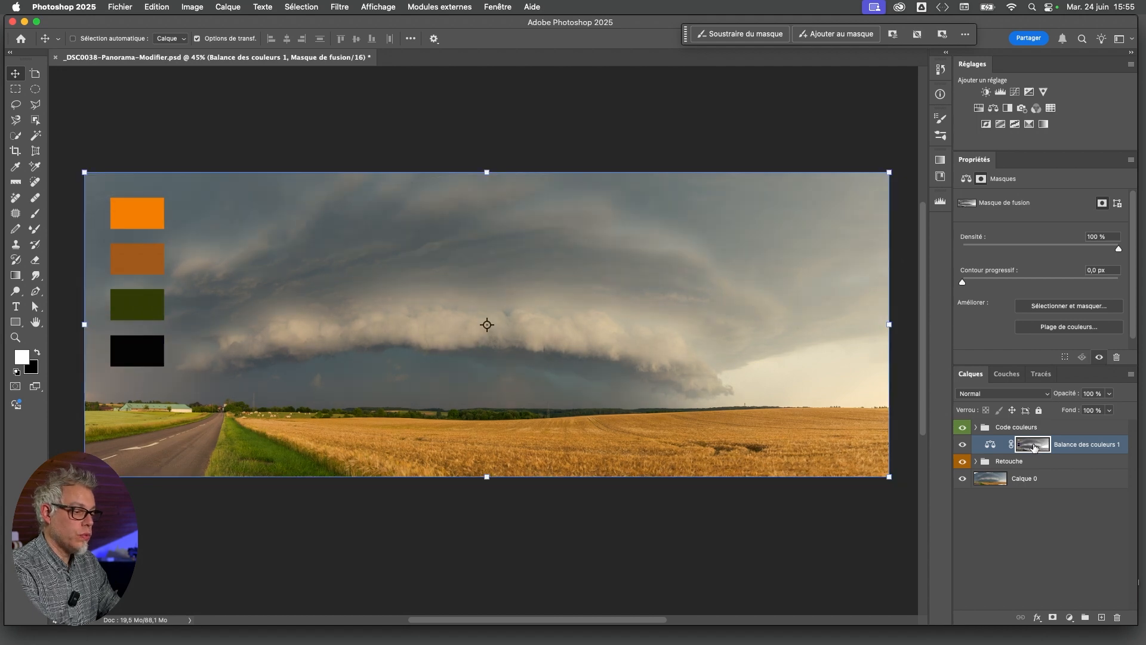
left_click(1035, 447, "alt")
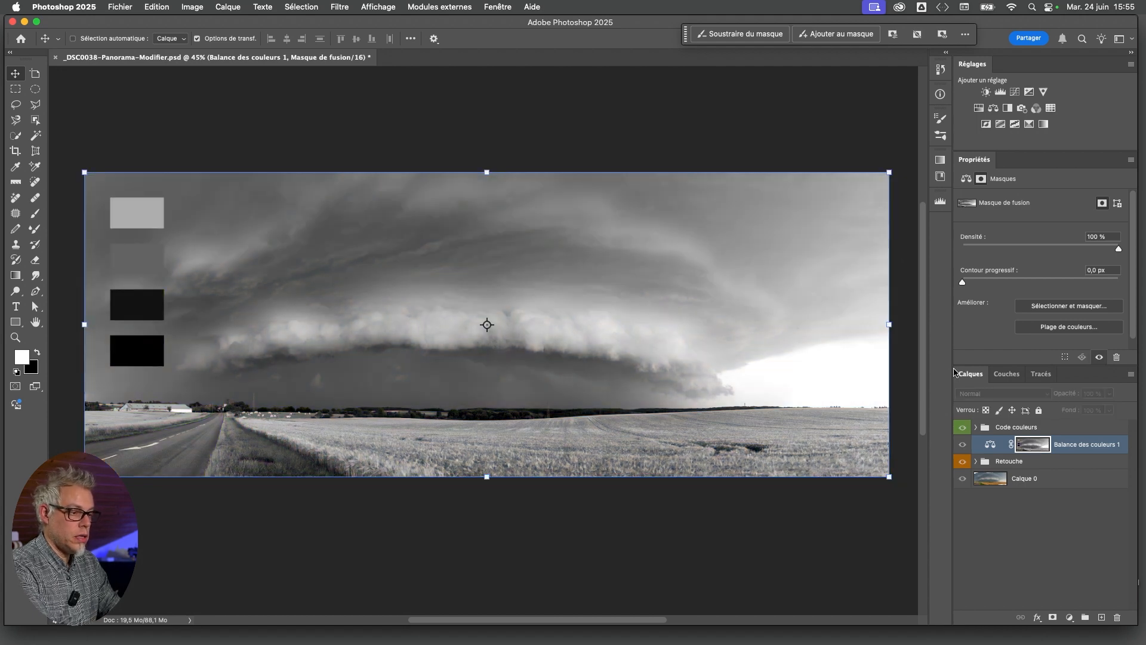
left_click(1028, 449, "alt")
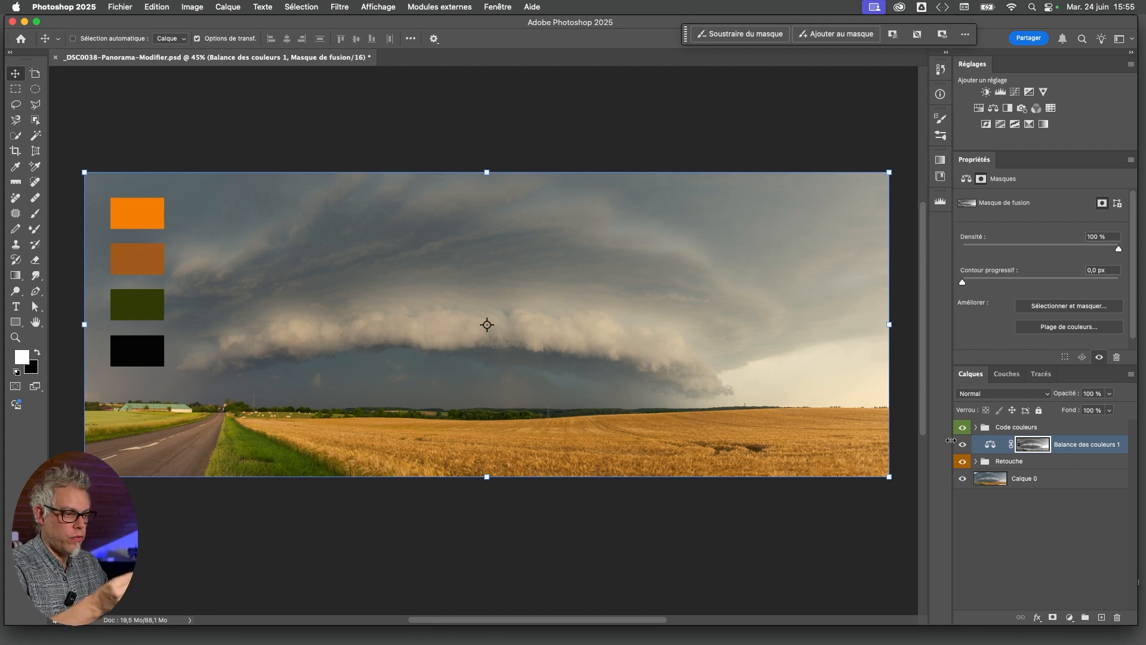
Compare the panorama with and without the Color Balance layer, and set that layer's blend mode to Overlay (Incrustation)
left_click(990, 445)
left_click(961, 445)
left_click(961, 445)
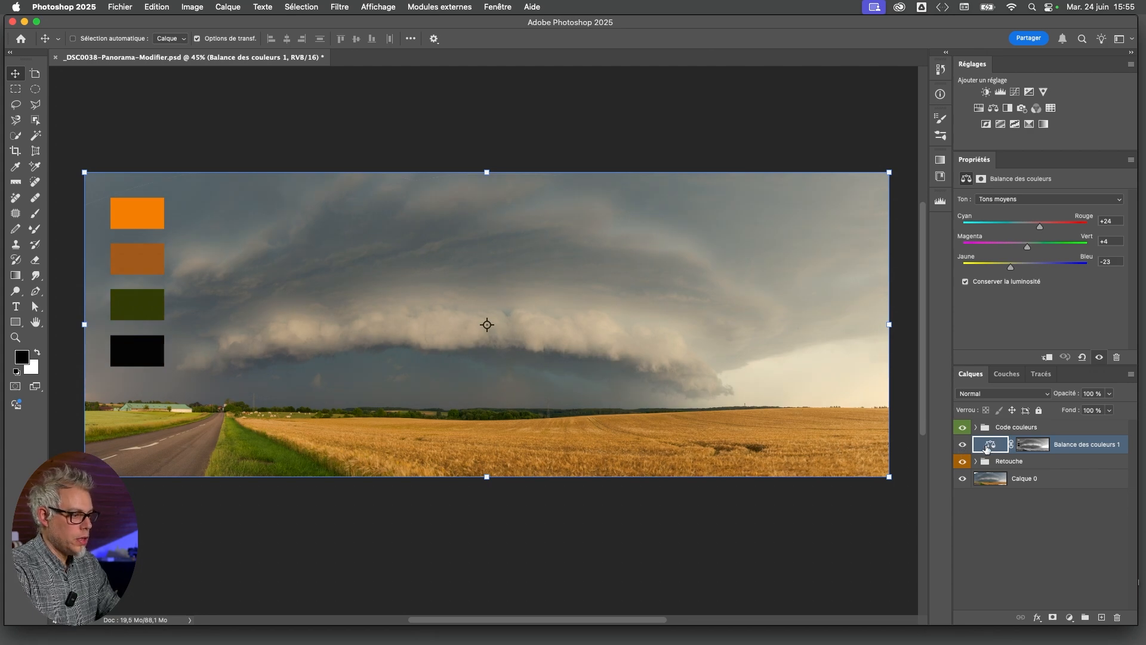
left_click(1003, 396)
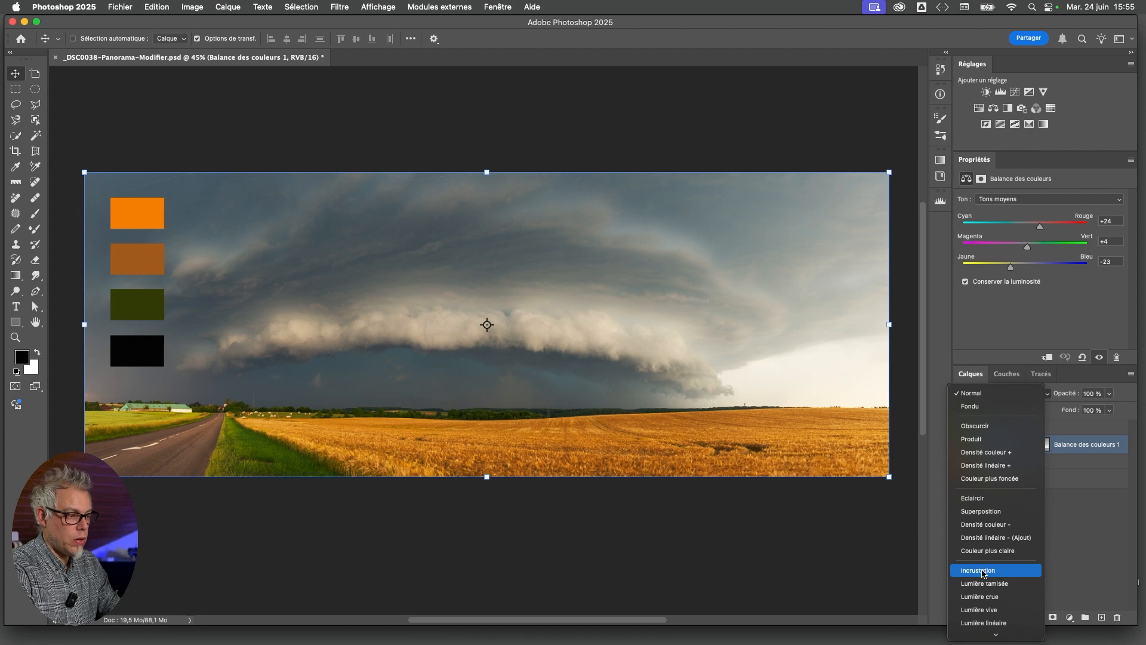
left_click(983, 573)
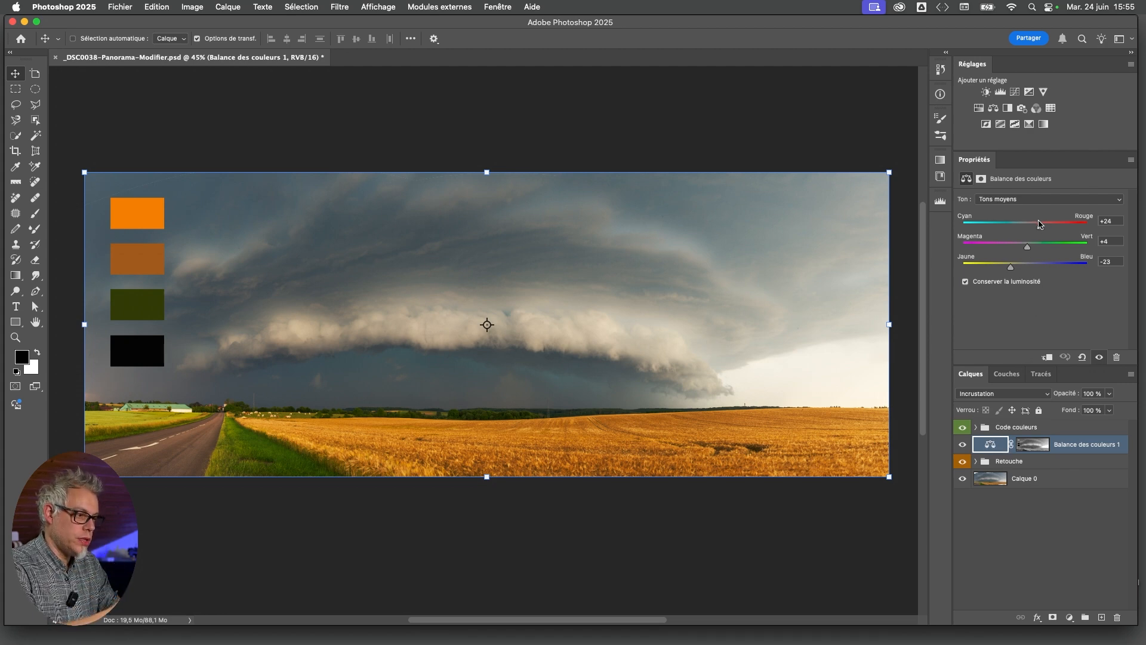
Set the Color Balance midtones (Tons moyens) to Cyan–Rouge +48 and shift Jaune–Bleu toward yellow to about -39
double_click(1040, 229)
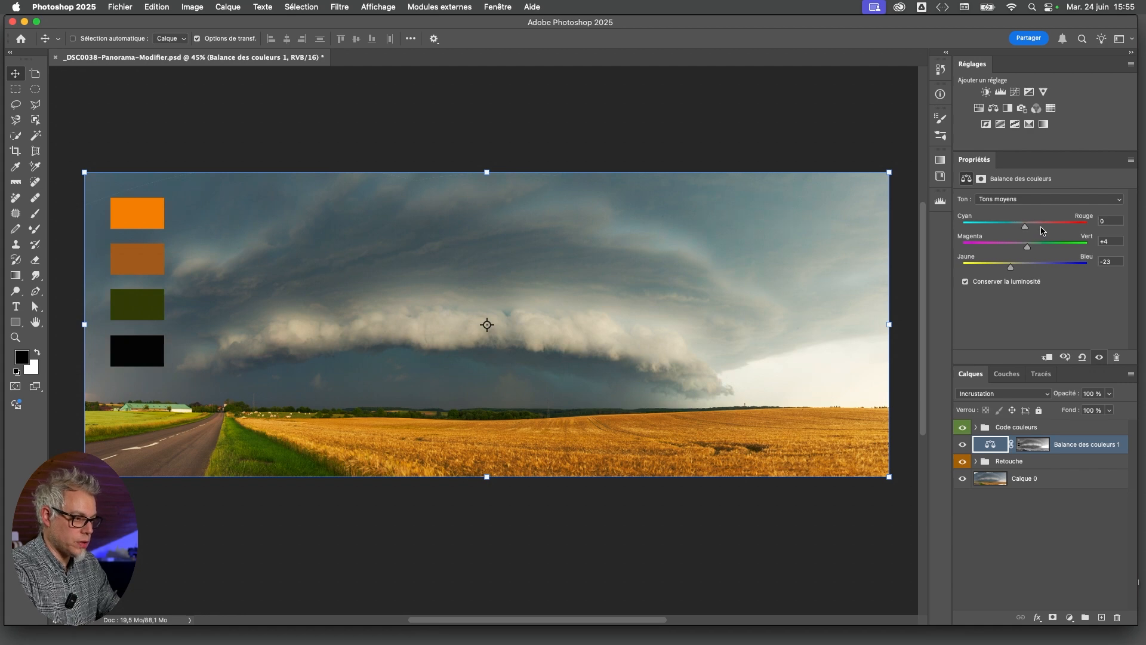
left_click_drag(1028, 228, 1057, 230)
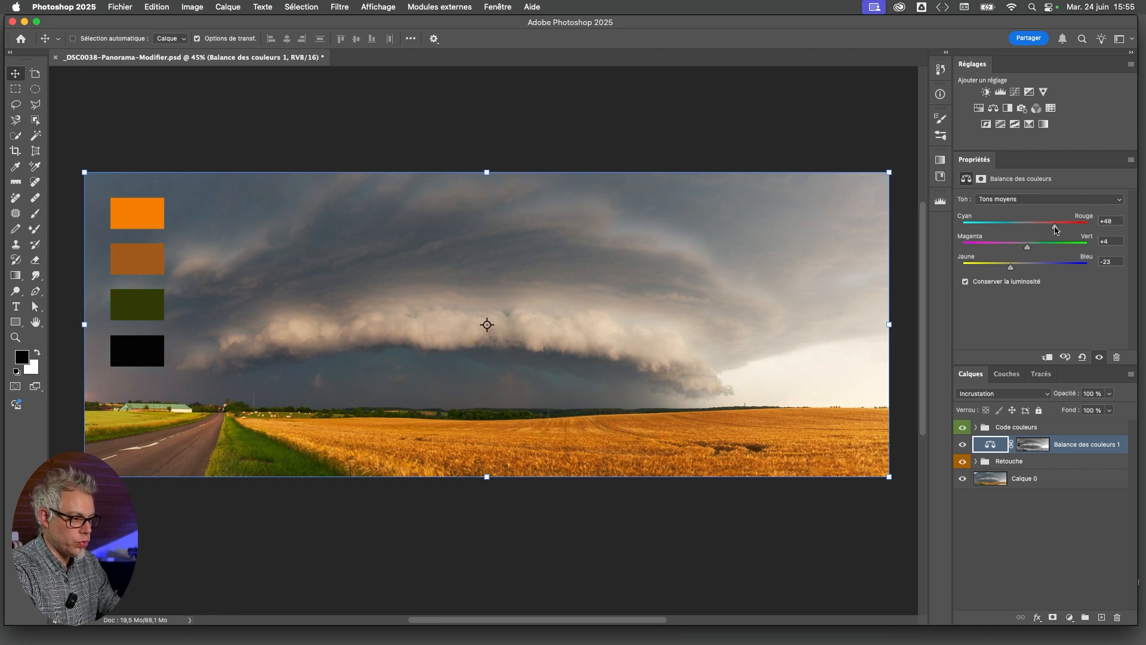
left_click_drag(1019, 268, 1002, 271)
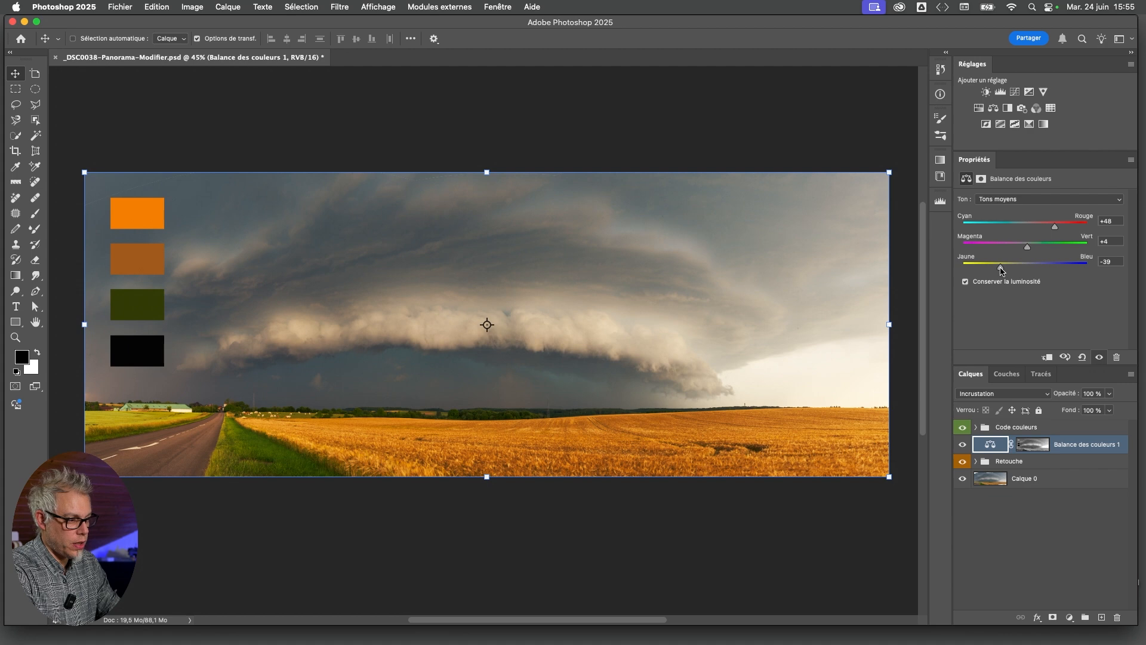
Set the Color Balance highlights (Tons clairs) to Cyan–Rouge +29, Magenta–Vert +8 and Jaune–Bleu -15
left_click(1031, 201)
left_click(1030, 213)
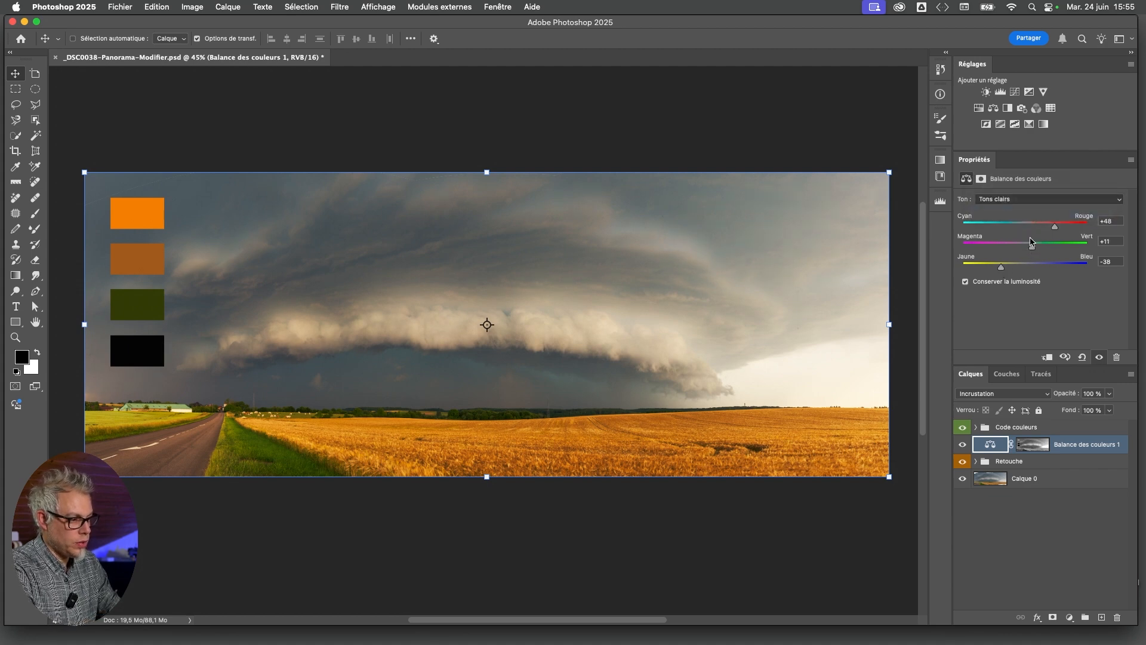
mouse_move(1033, 229)
left_mouse_down()
mouse_move(1043, 229)
mouse_move(1030, 249)
left_mouse_up()
Set Jaune–Bleu to +8 for the Color Balance shadows (Tons foncés)
left_click(1017, 199)
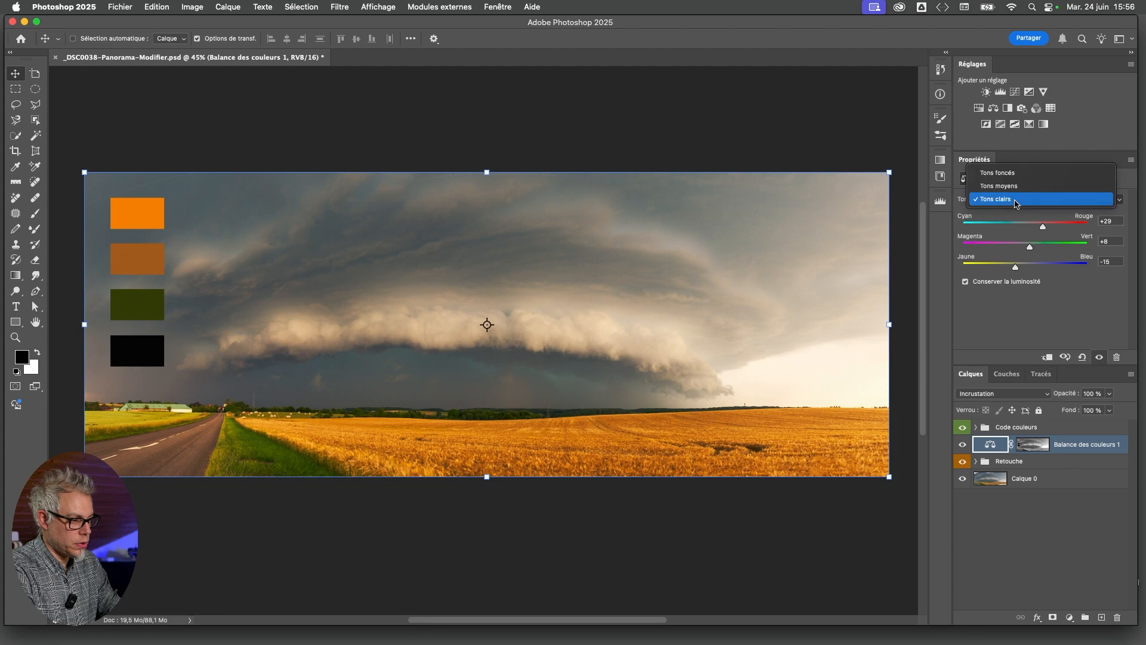
left_click(1003, 173)
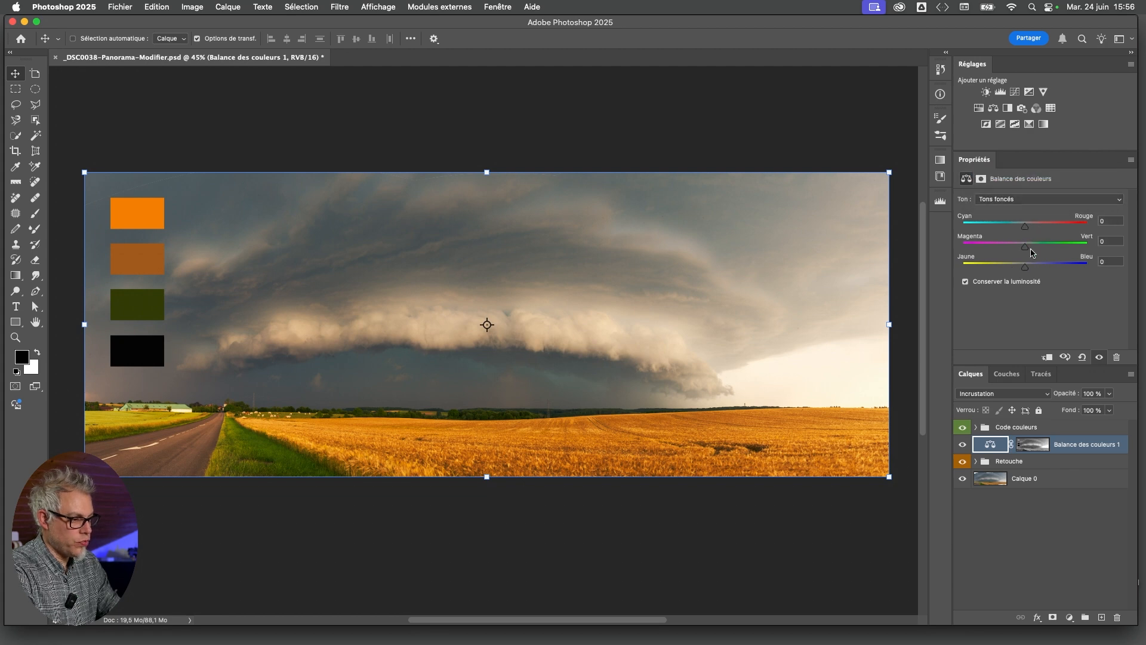
mouse_move(1025, 264)
left_mouse_down()
mouse_move(1050, 264)
mouse_move(1003, 262)
mouse_move(1030, 264)
left_mouse_up()
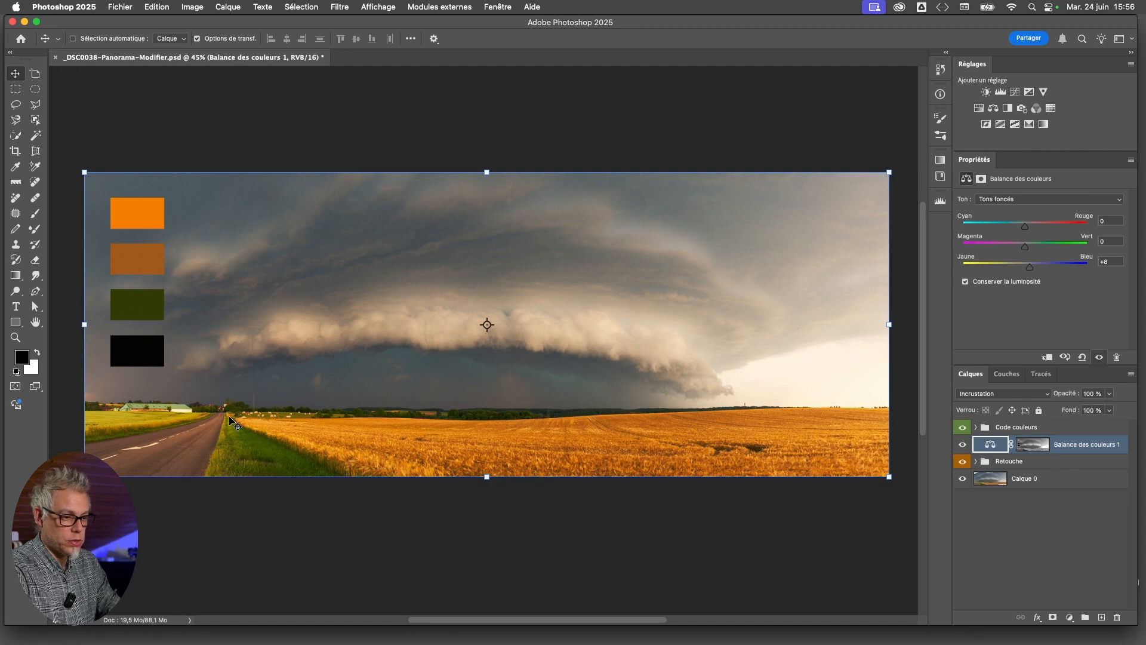
Try the Code couleurs swatches over the lower landscape and compare the panorama with and without the Color Balance layer
left_click(1004, 429)
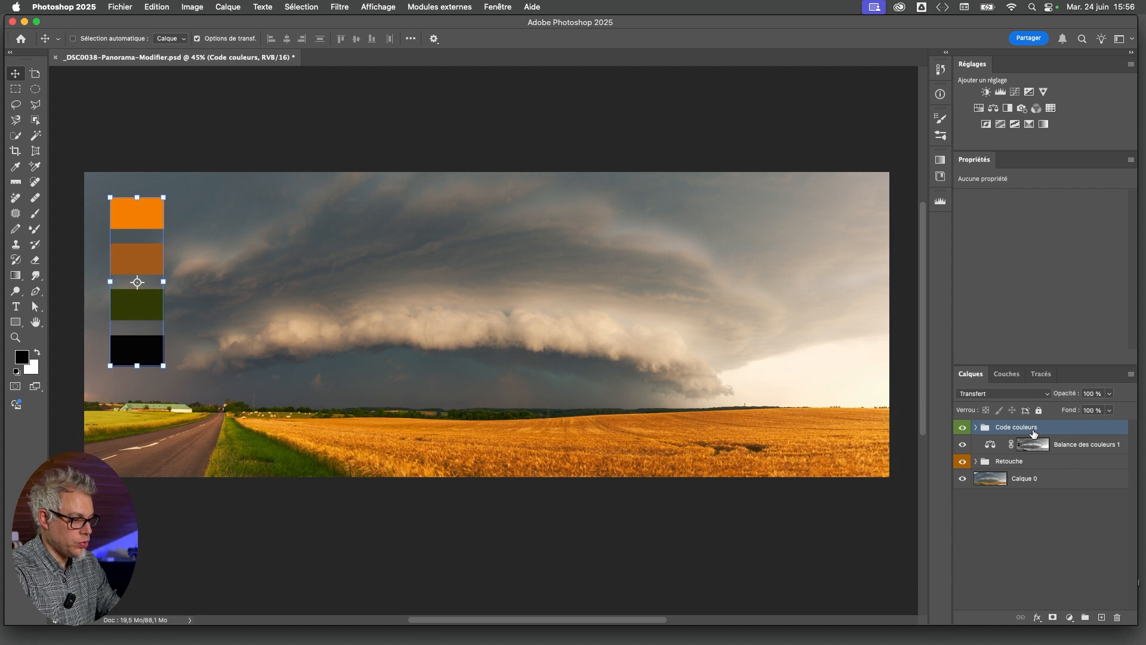
left_click_drag(138, 253, 285, 363)
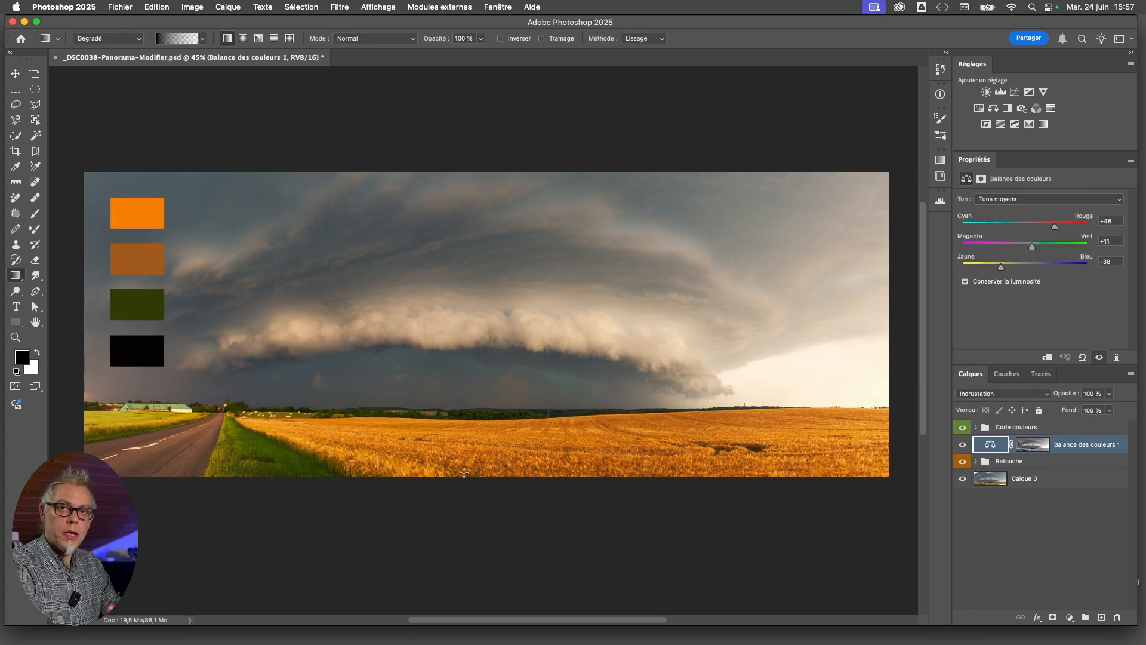
left_click(963, 445)
left_click(962, 445)
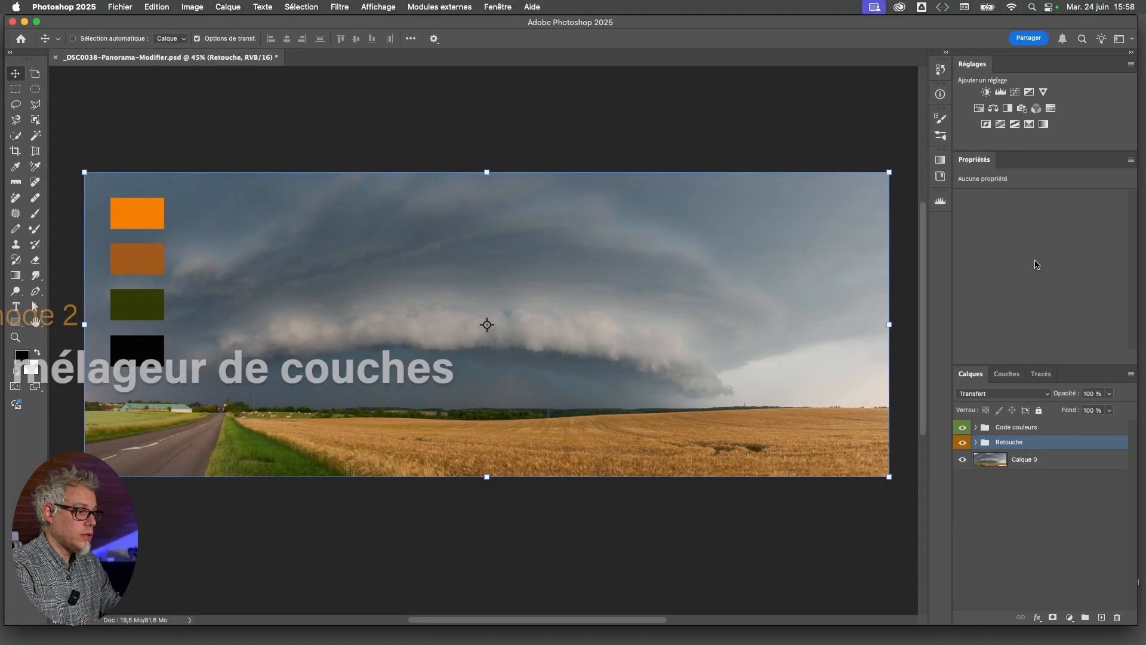
Add a Channel Mixer (Mélangeur de couches) adjustment layer above the Retouche group and hide the Code couleurs group
left_click(1036, 109)
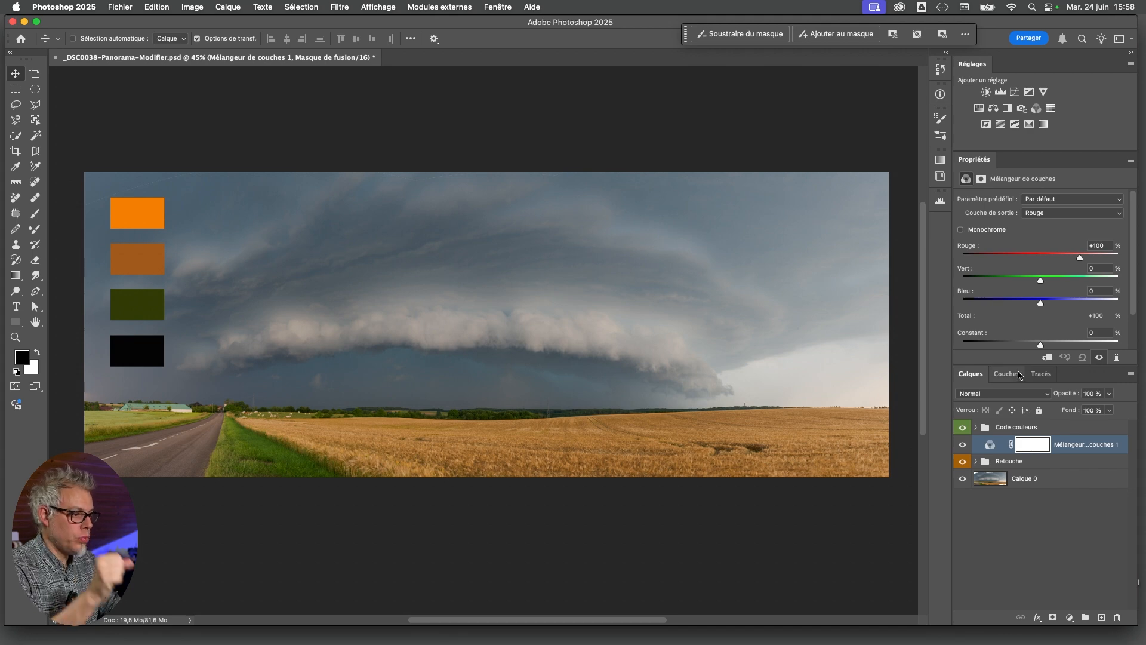
left_click_drag(1022, 364, 1022, 374)
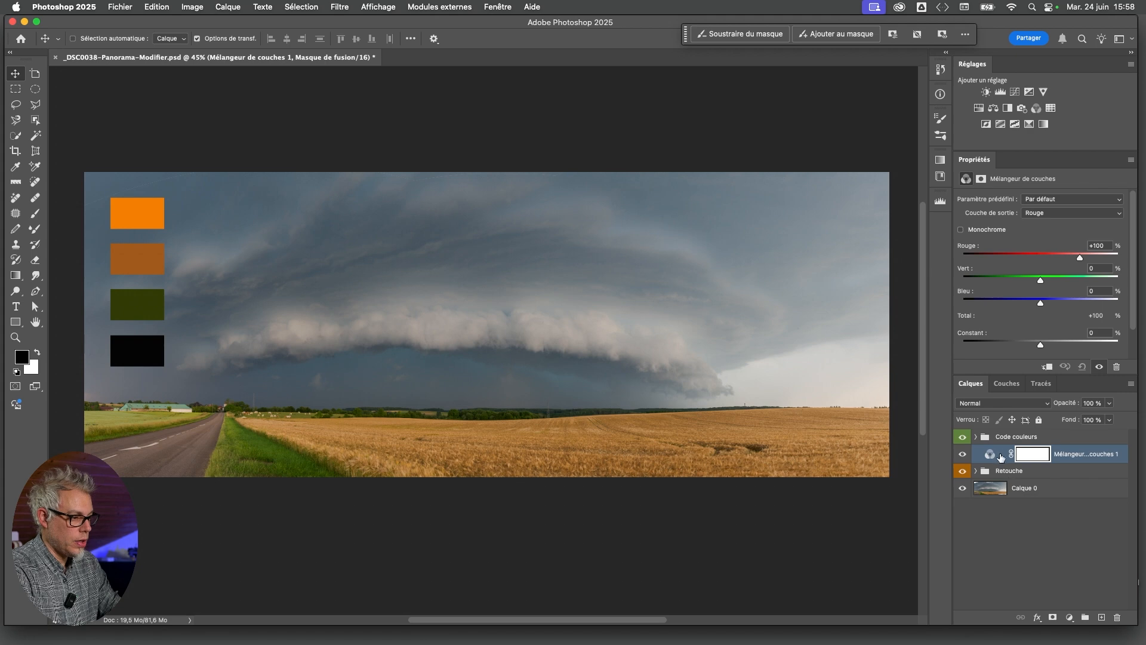
left_click(963, 438)
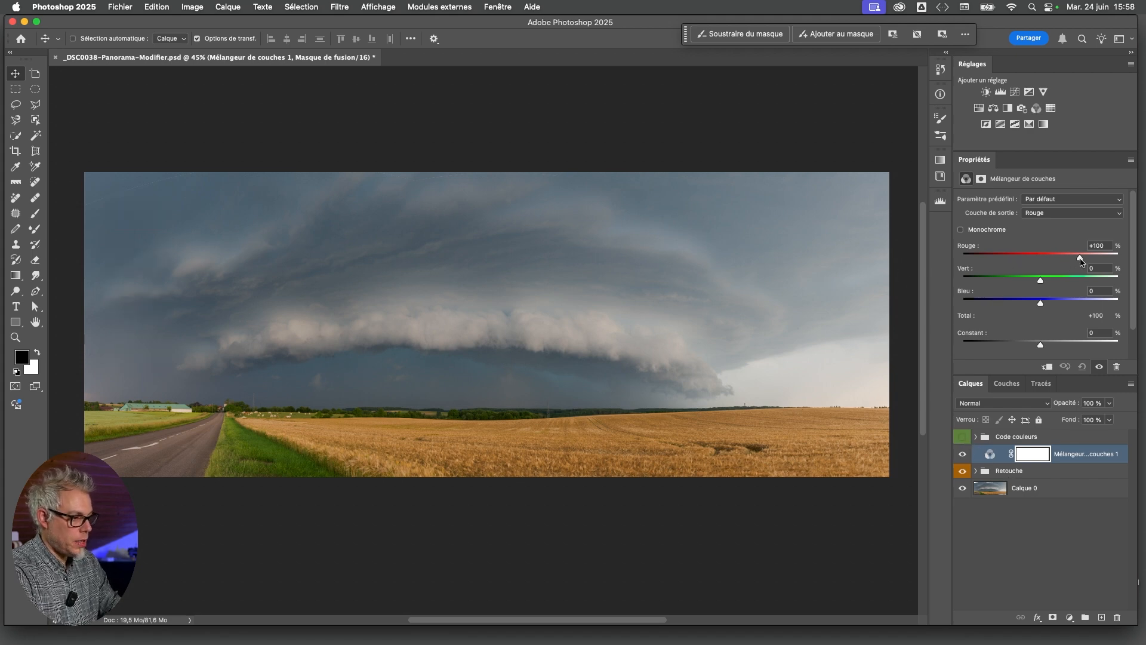
Try a warm mix in the Channel Mixer's red output channel with Rouge +90%, Vert +70% and Bleu -46%
left_click_drag(1081, 259, 1083, 260)
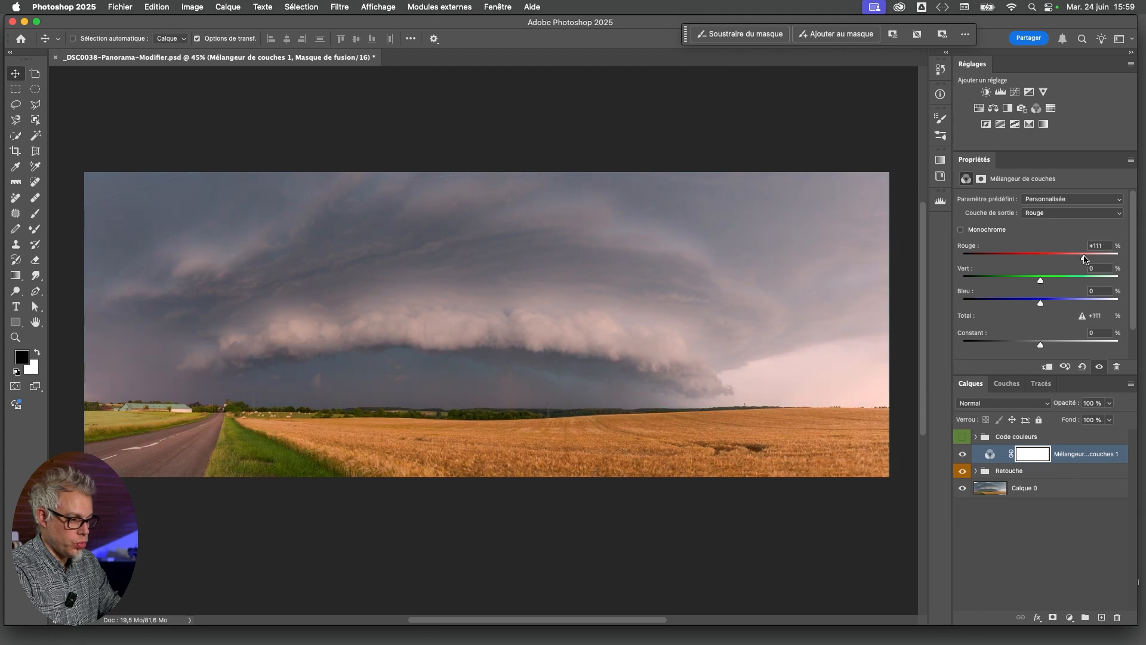
left_click_drag(1042, 281, 1075, 259)
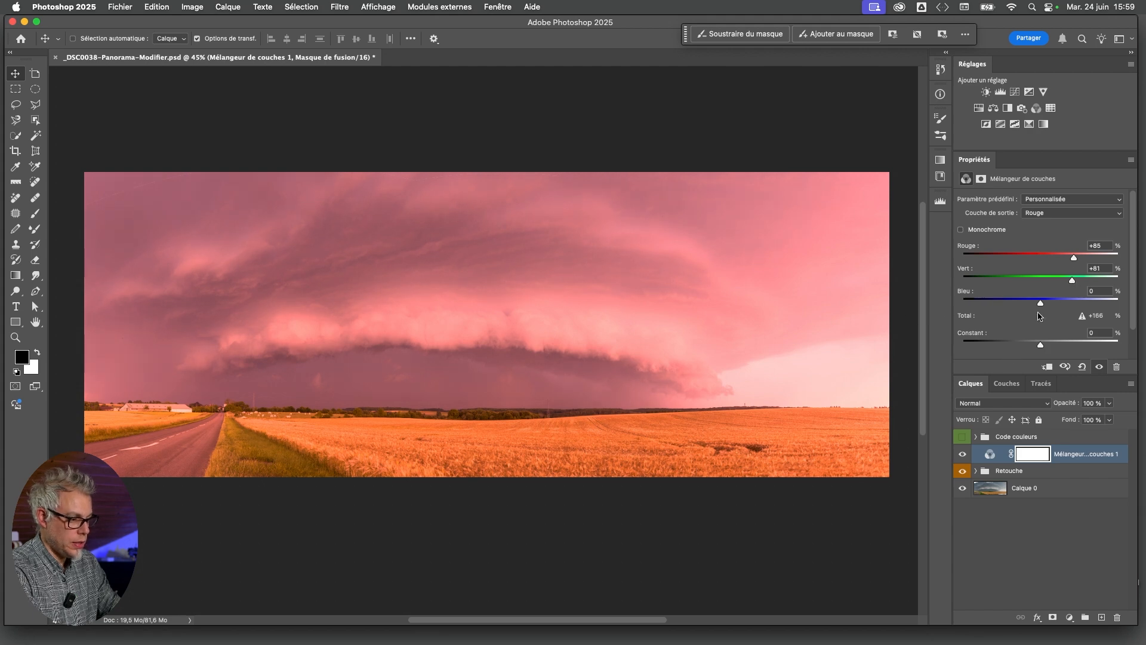
left_click_drag(1041, 304, 1023, 308)
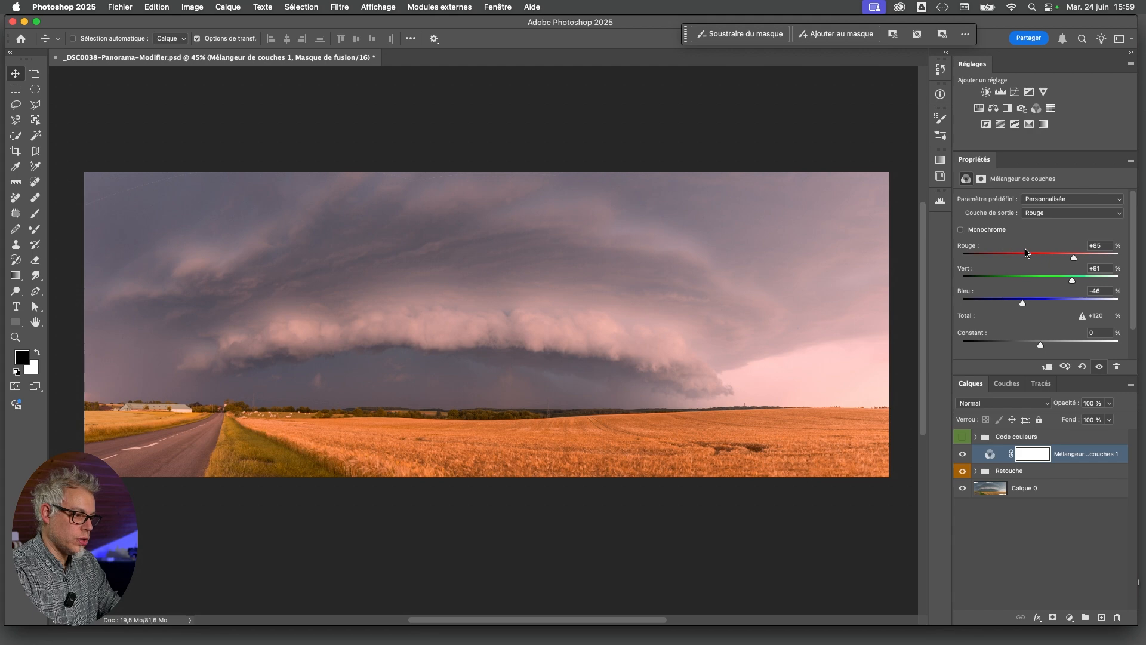
left_click_drag(1074, 260, 1075, 258)
left_click_drag(1072, 280, 1068, 280)
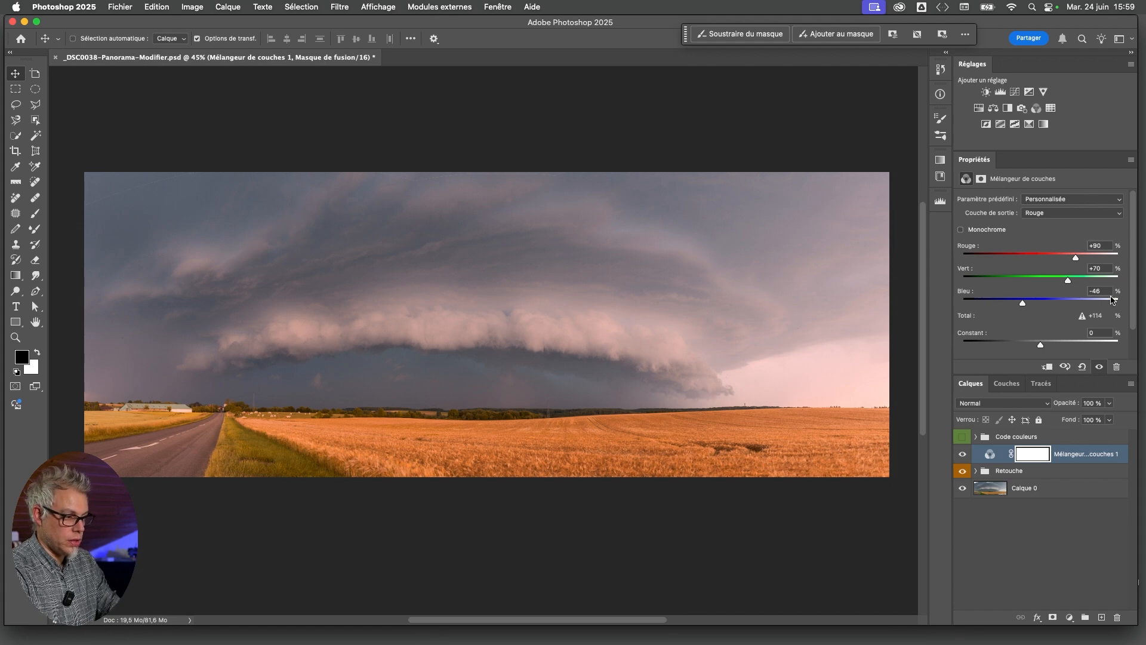
Reset the Channel Mixer's red output channel to Vert 0%, Bleu 0% and Rouge +100%
double_click(1068, 281)
double_click(1023, 303)
left_click(1051, 214)
left_click(1051, 213)
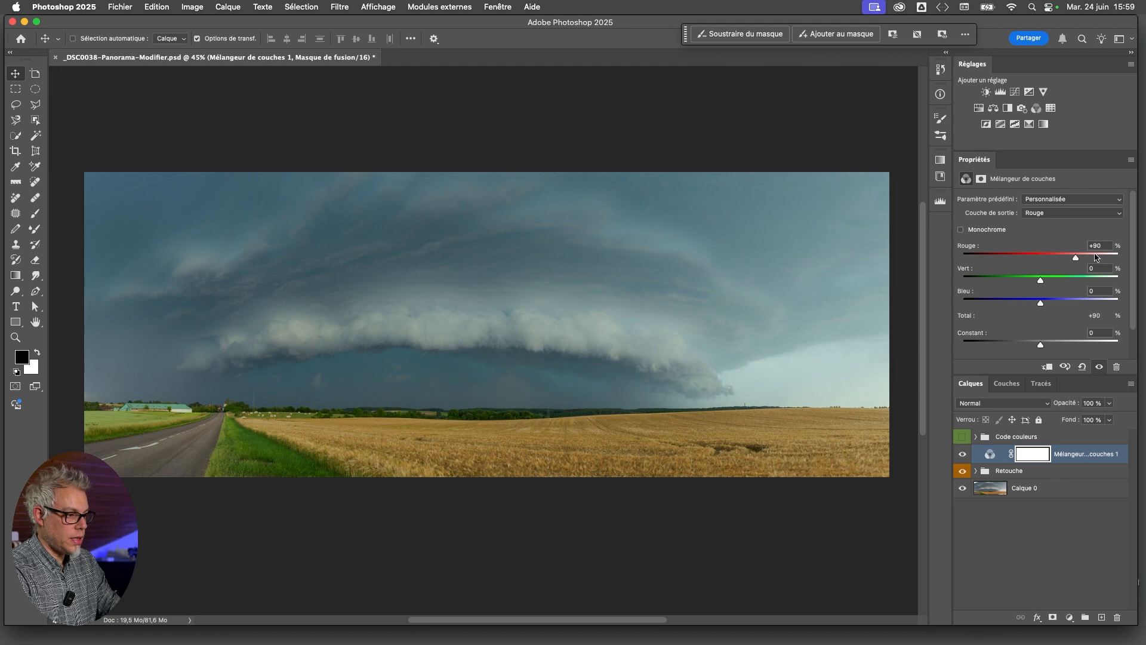
left_click_drag(1074, 259, 1077, 283)
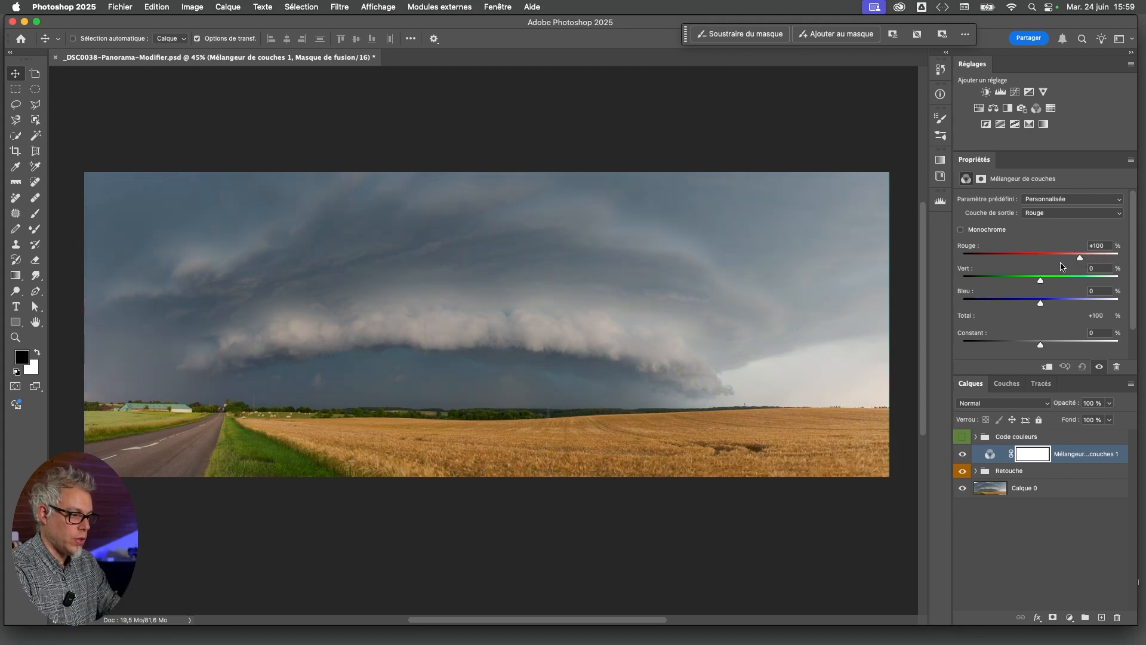
Try Rouge +3% in the Channel Mixer's red output channel, restore it to +100%, and inspect the Vert and Bleu output channels
left_click_drag(1080, 260, 1044, 267)
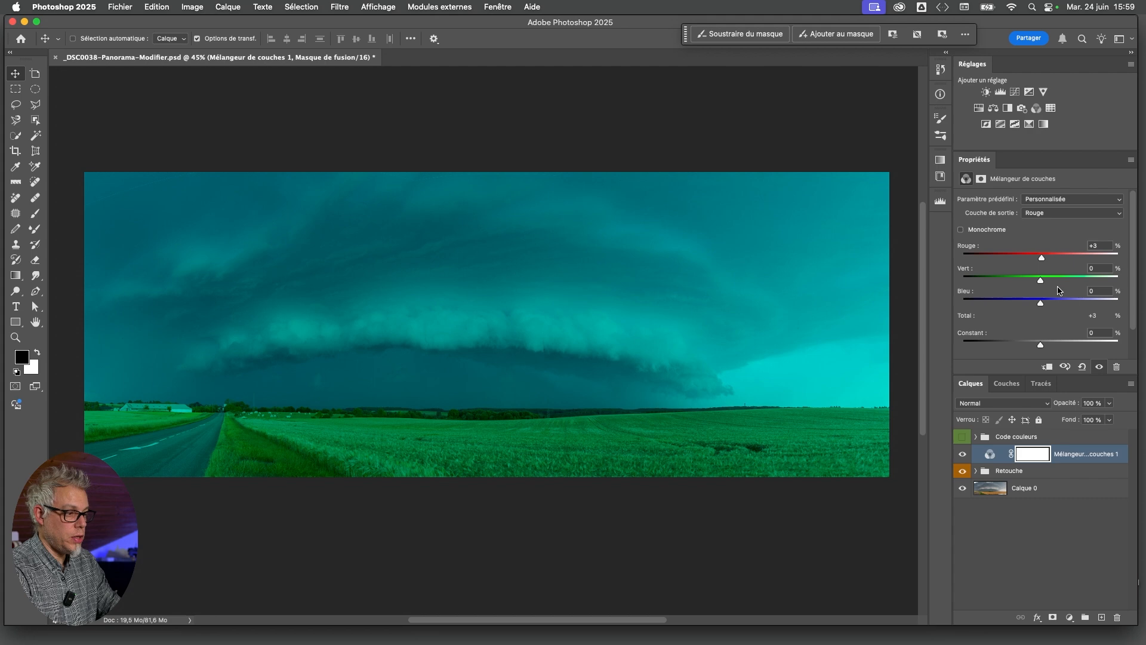
double_click(1042, 260)
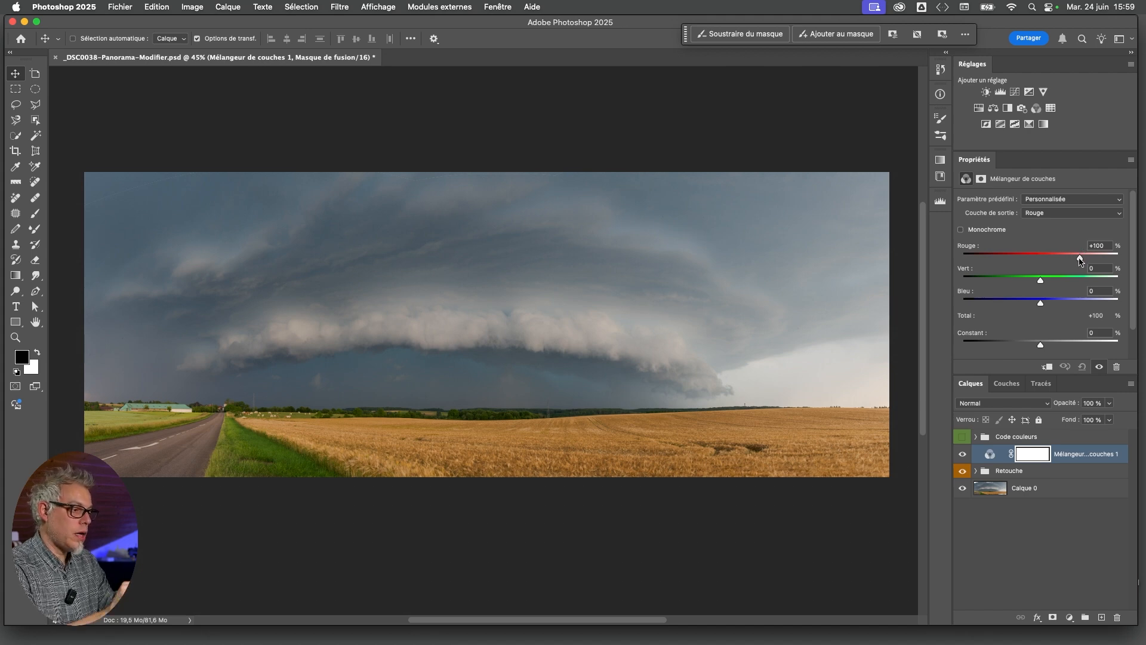
left_click(1059, 213)
left_click(1055, 224)
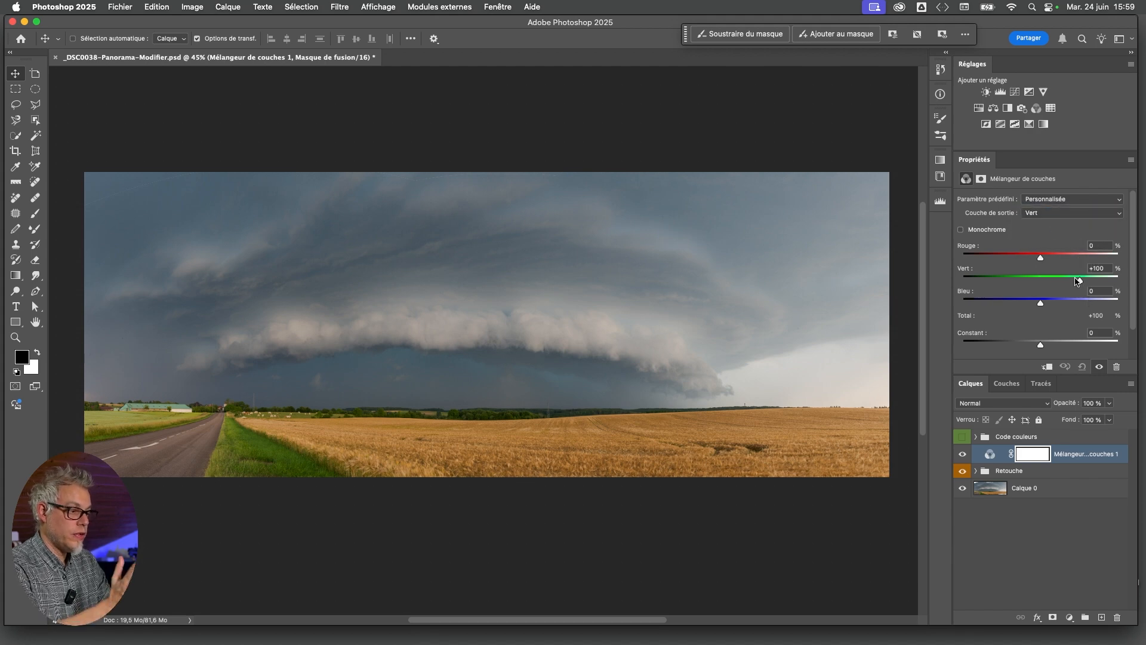
left_click(1062, 213)
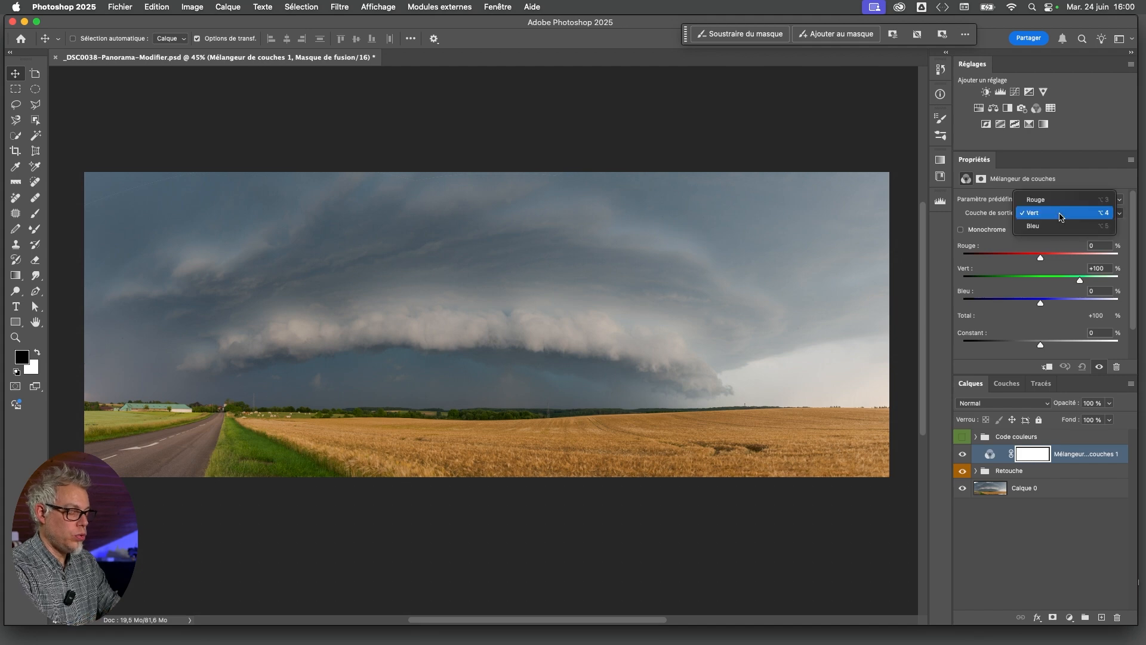
left_click(1059, 227)
left_click(1061, 213)
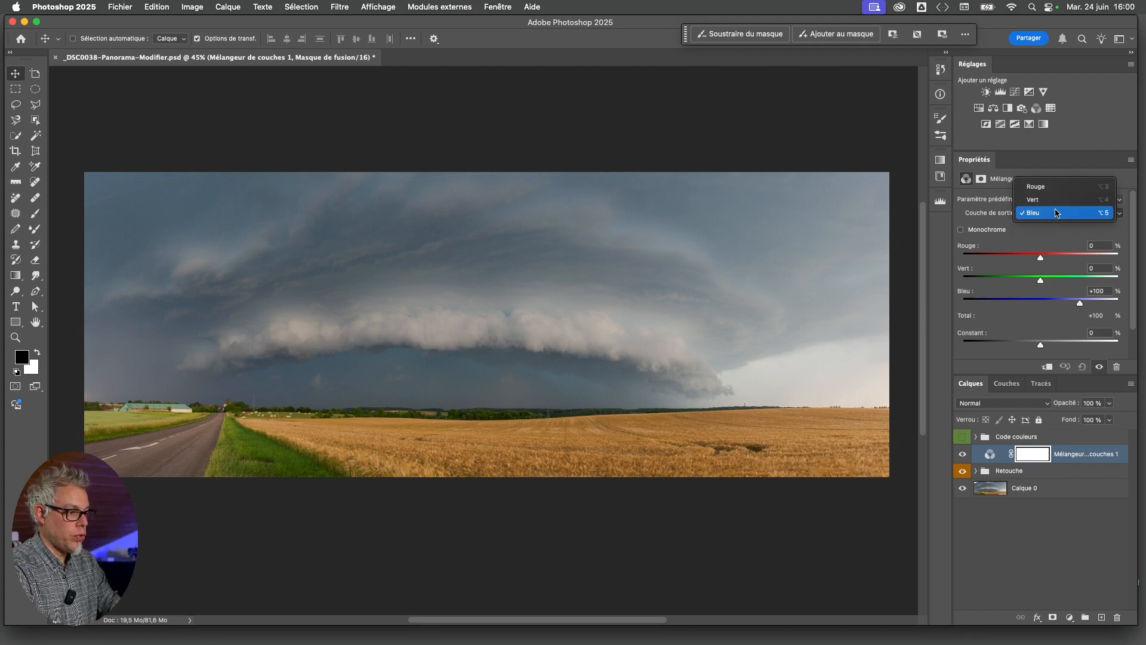
Set the Channel Mixer's red output channel to Rouge +108%, Vert 0% and Bleu +14%
left_click(1057, 186)
left_click_drag(1080, 261, 1044, 280)
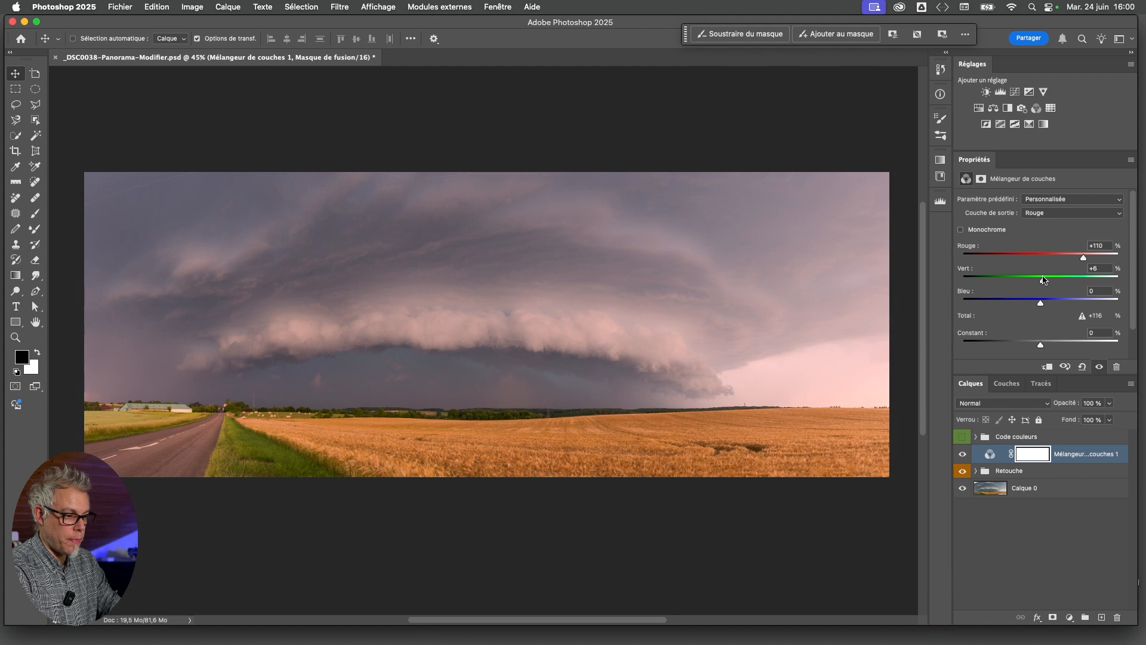
left_click_drag(1083, 257, 1082, 257)
left_click_drag(1039, 305, 1046, 303)
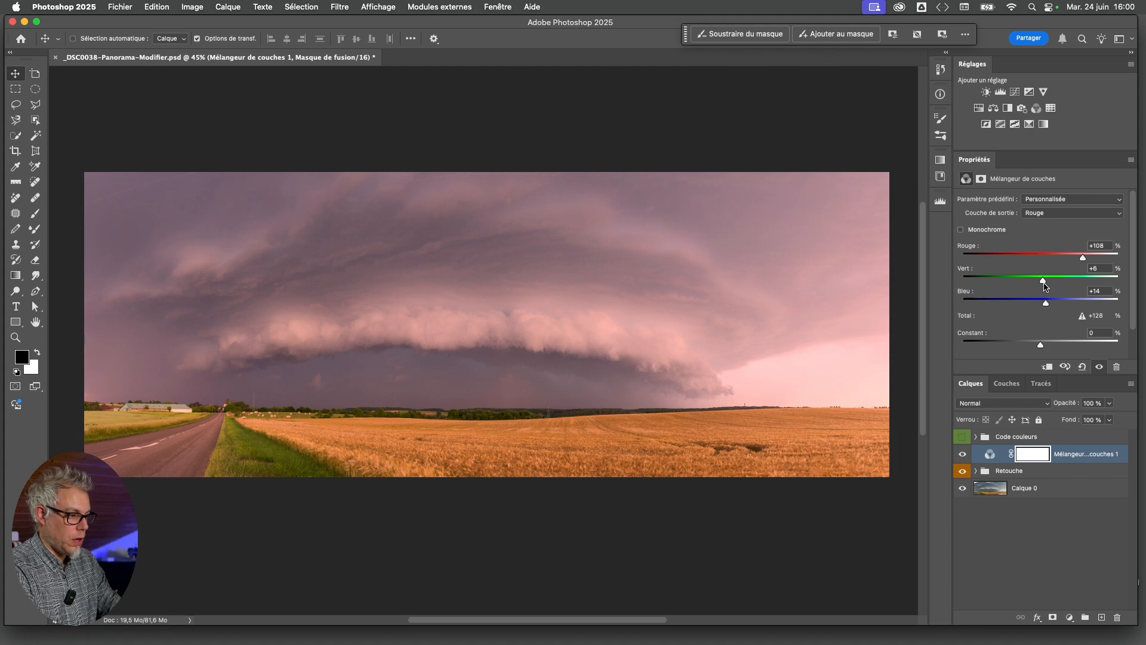
left_click_drag(1044, 281, 1041, 283)
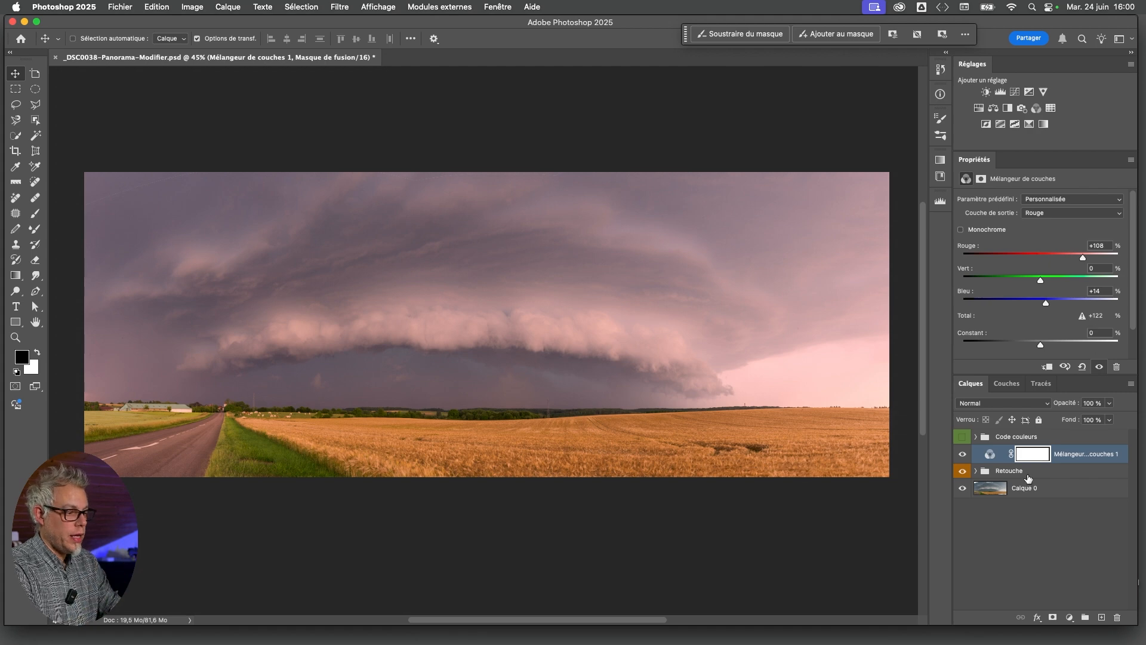
Apply the merged (Fusionné) RVB image to the Channel Mixer layer's mask in Produit mode at 100% opacity
left_click(1033, 457)
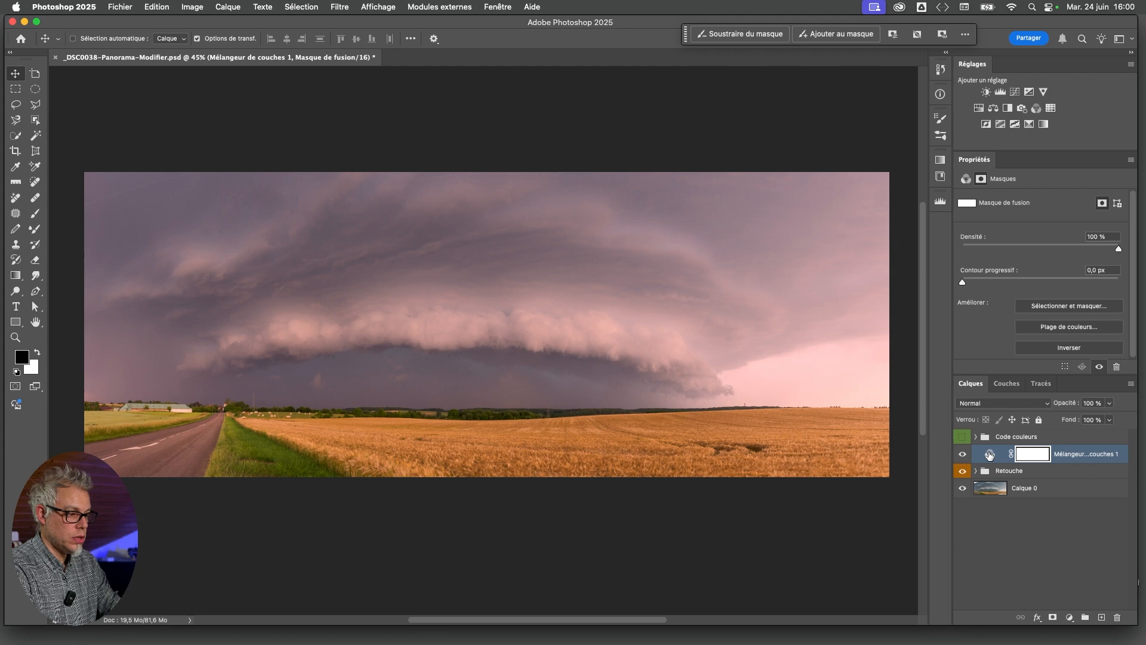
left_click(190, 8)
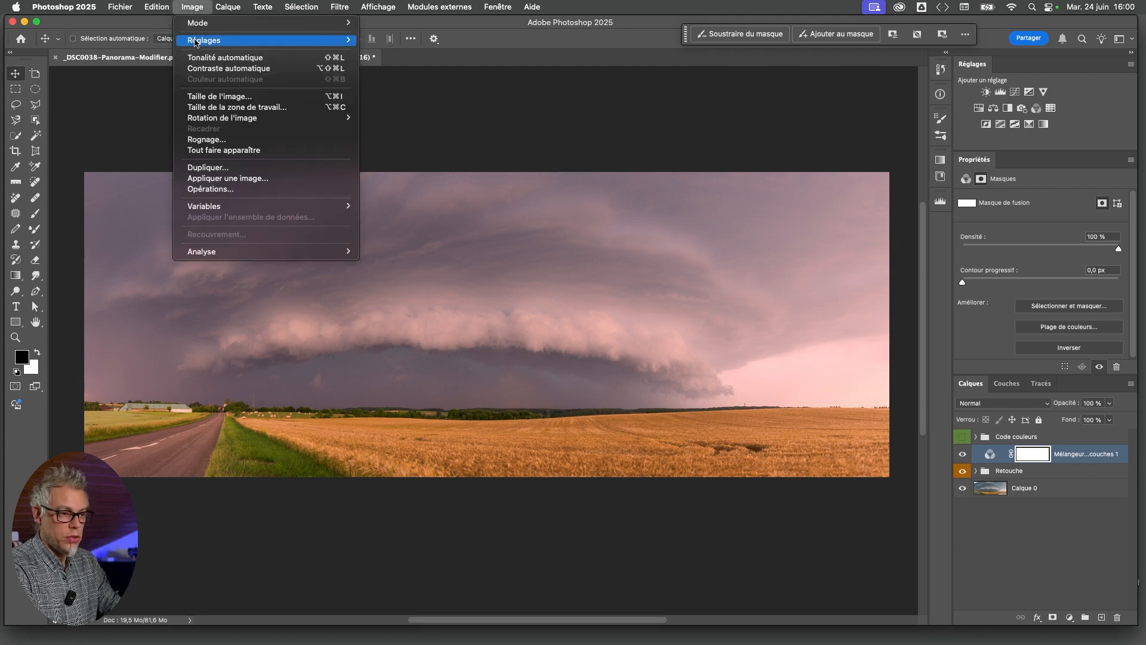
left_click(234, 179)
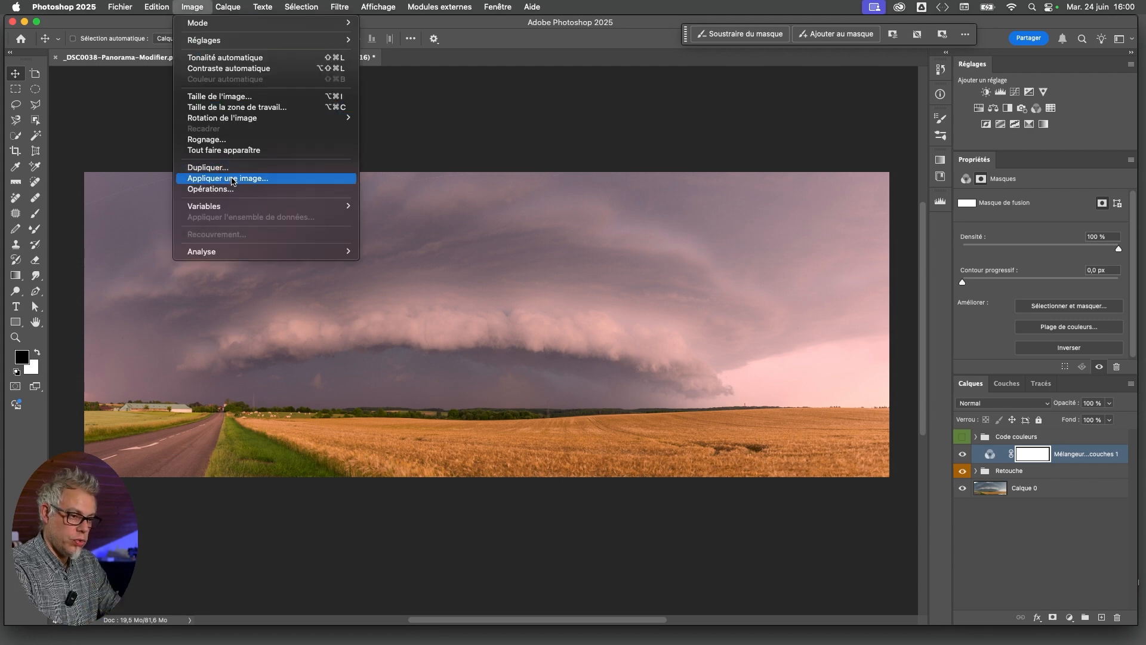
left_click_drag(519, 151, 327, 214)
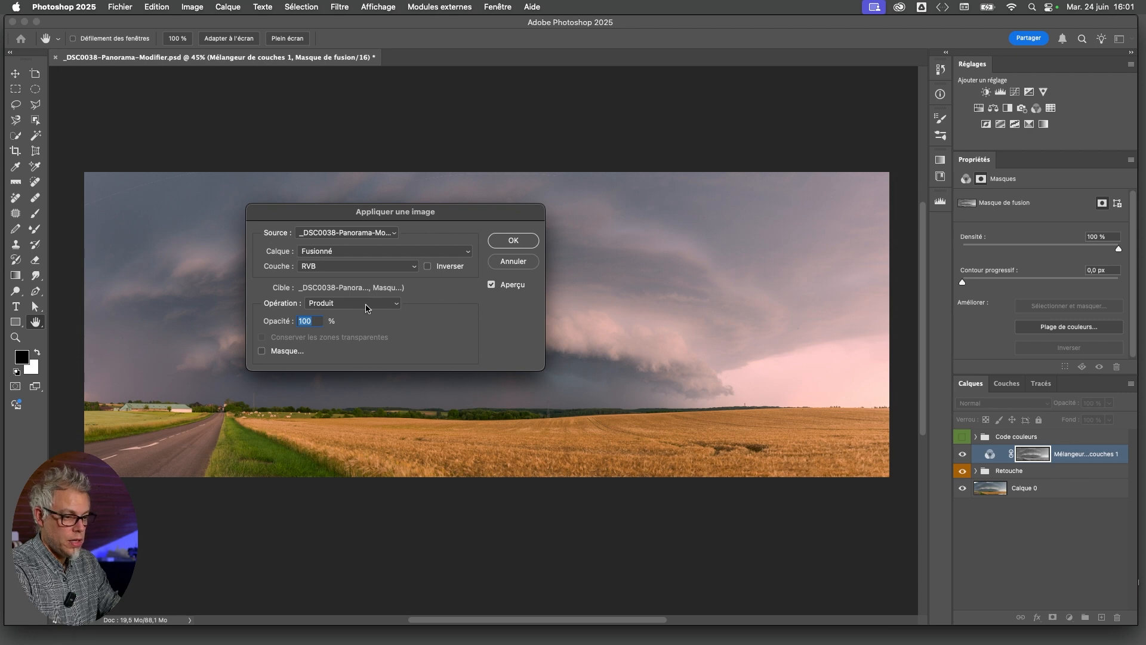
left_click(503, 244)
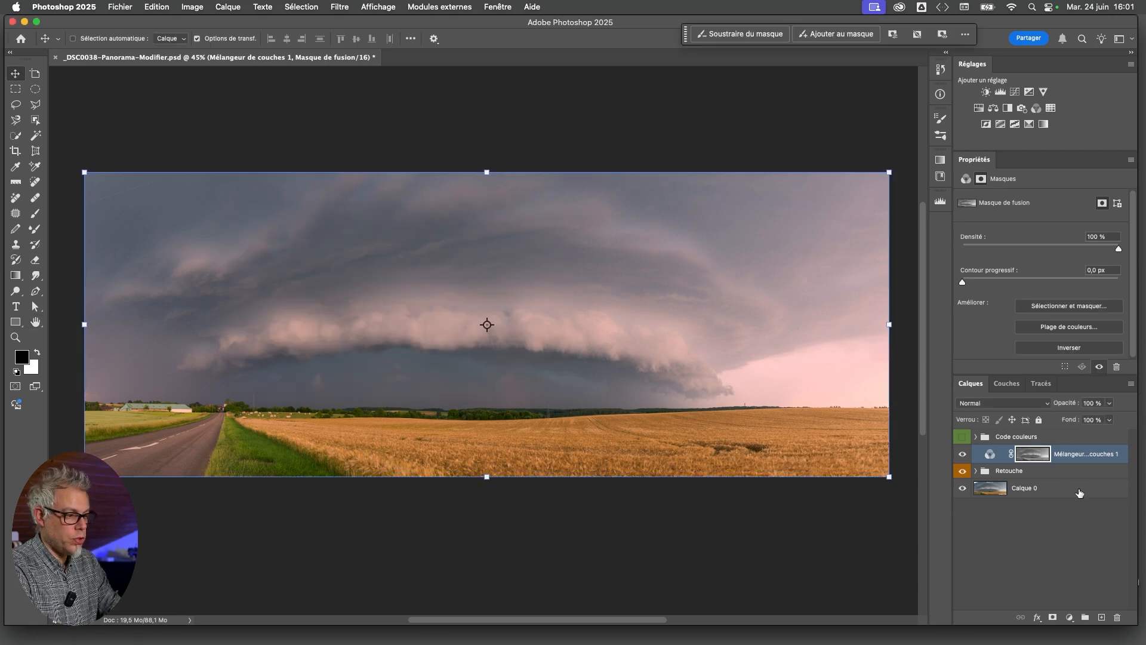
Increase the contrast of the Channel Mixer's mask with Curves, pulling in the black point and moving the white point to input 229
left_click(1034, 456, "alt")
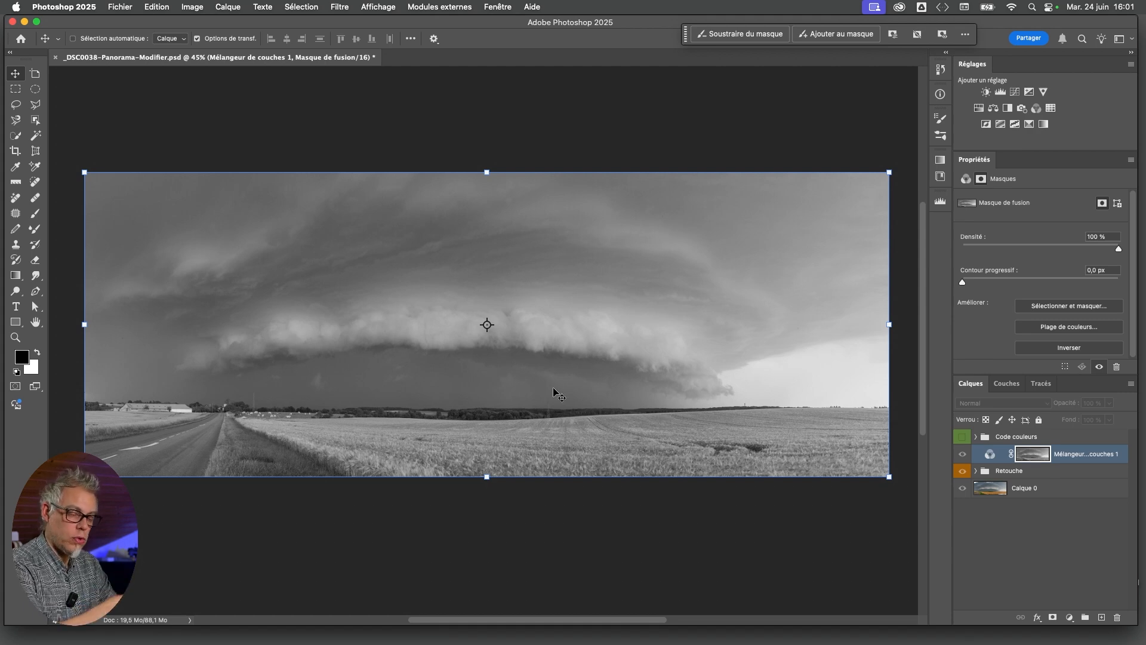
key("super+m")
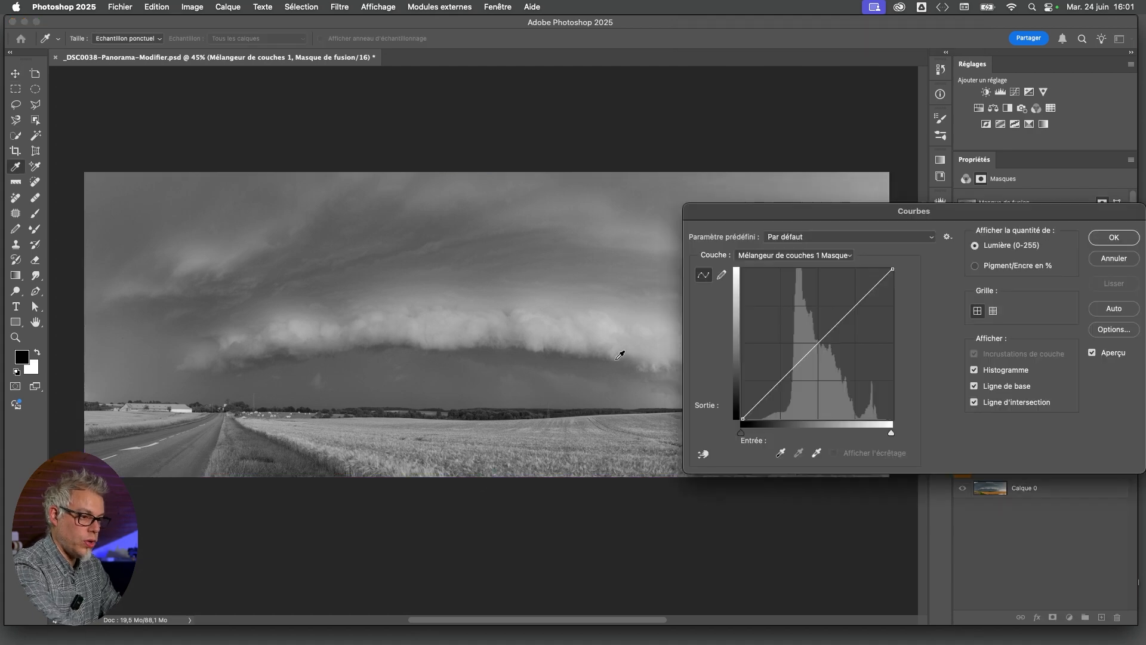
left_click_drag(741, 432, 758, 432)
left_click_drag(891, 432, 877, 436)
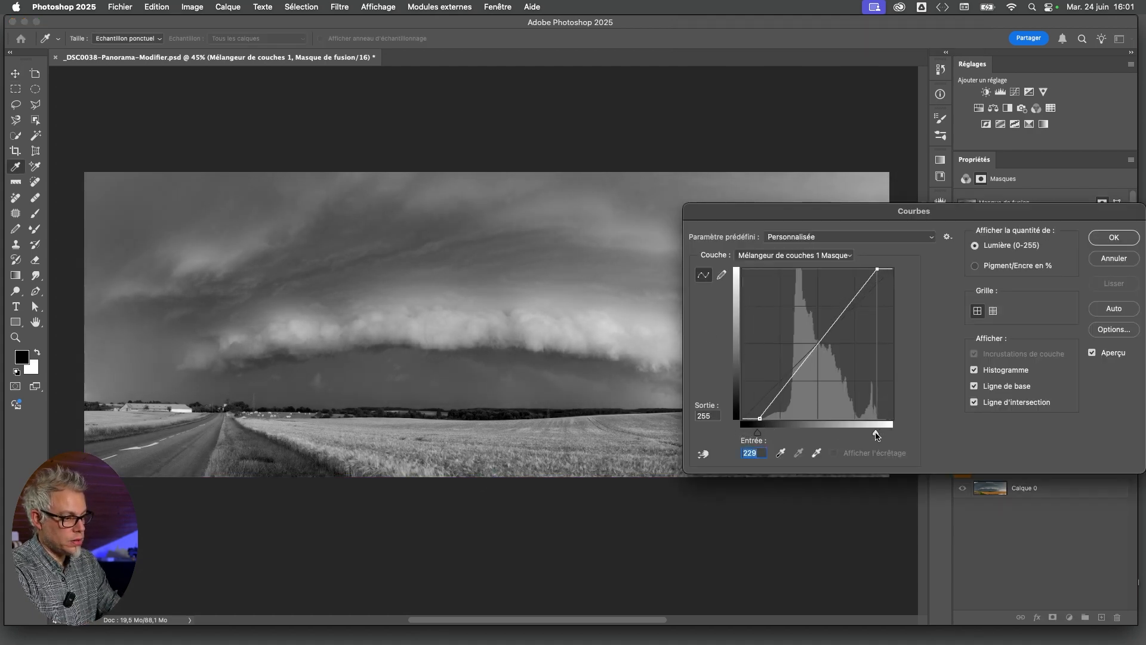
left_click(1114, 237)
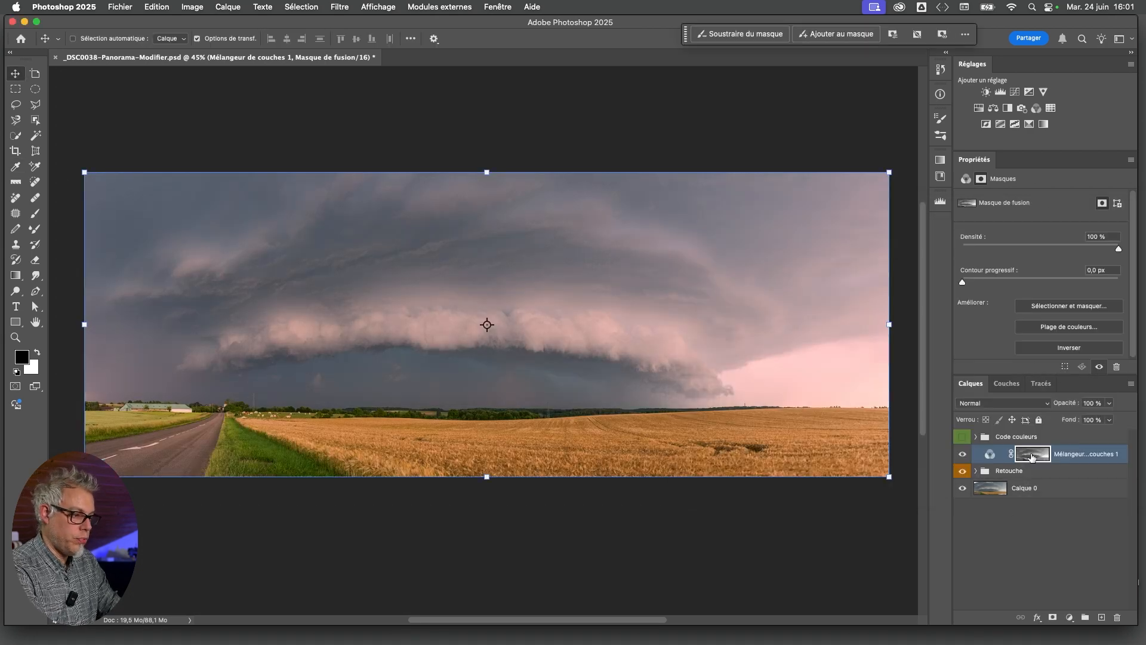
Set the Channel Mixer layer's blending mode to Incrustation
left_click(990, 455)
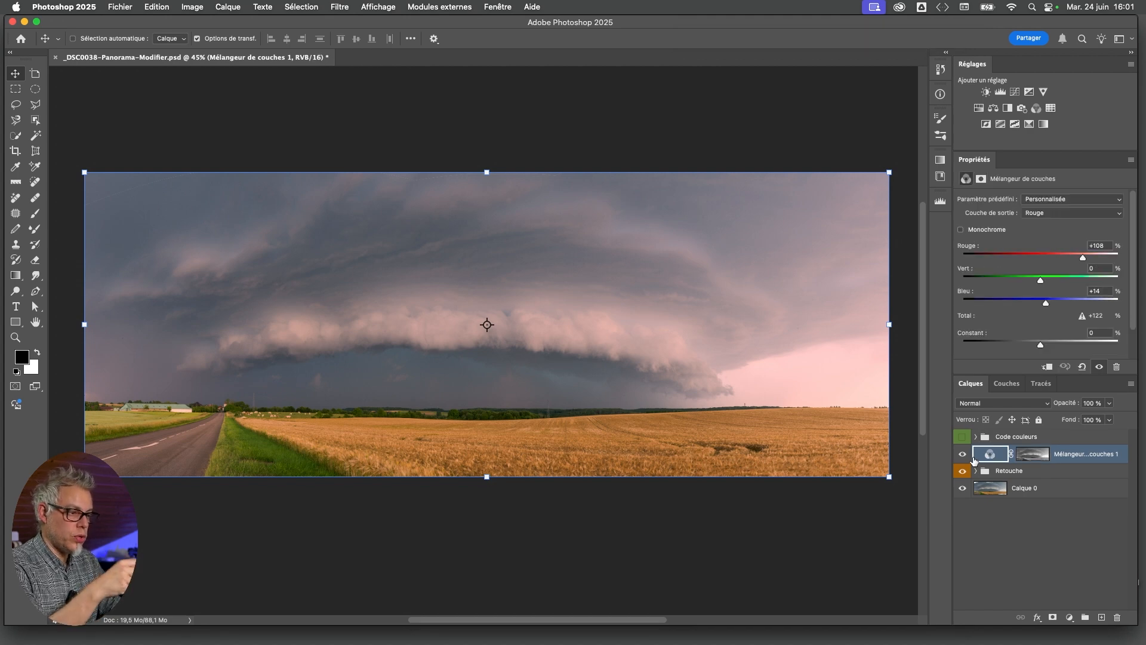
left_click(1003, 403)
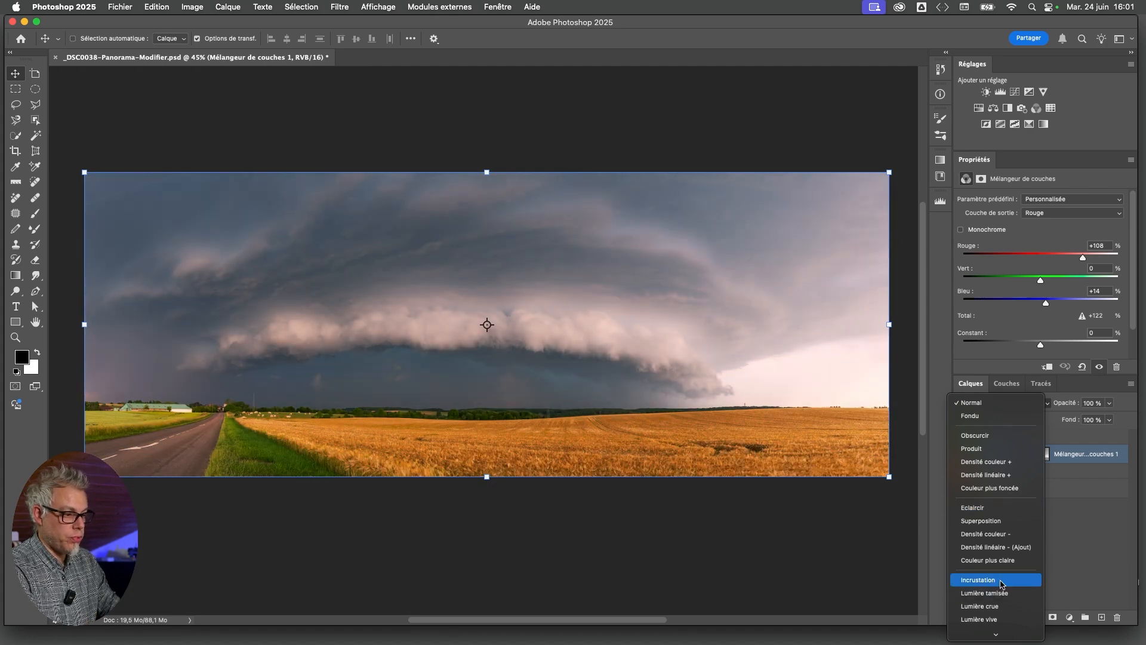
left_click(1002, 584)
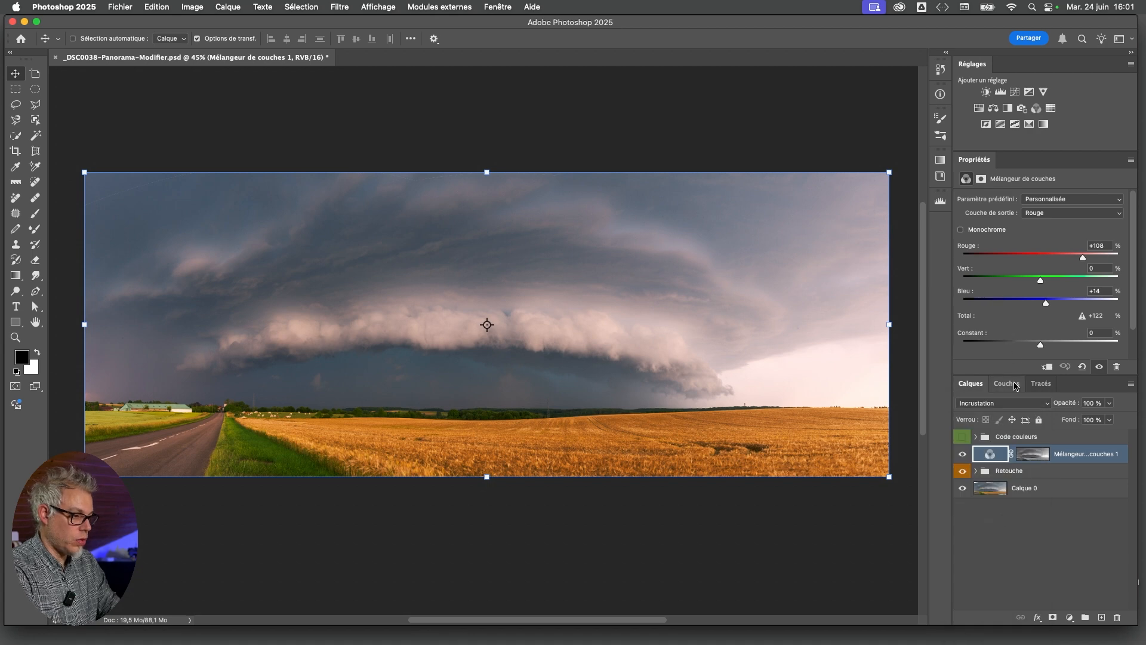
mouse_move(1014, 376)
left_mouse_down()
mouse_move(1014, 392)
mouse_move(1014, 382)
left_mouse_up()
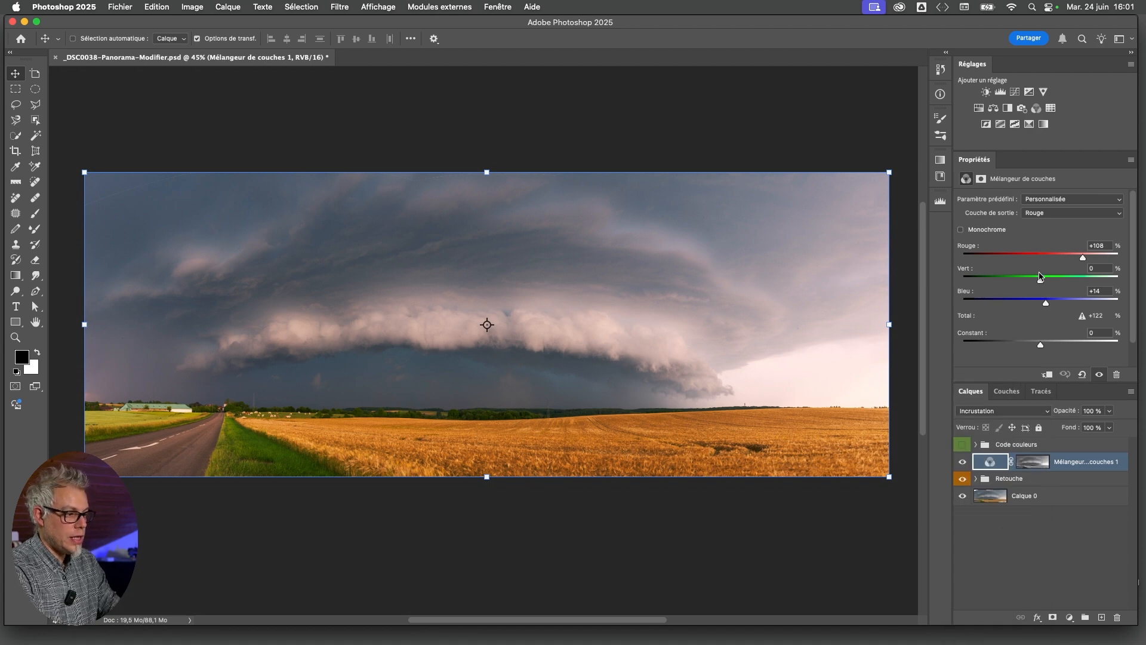
Try Rouge +121%, Vert +18% and Bleu -11% in the Channel Mixer's red output channel
left_click_drag(1041, 282, 1043, 283)
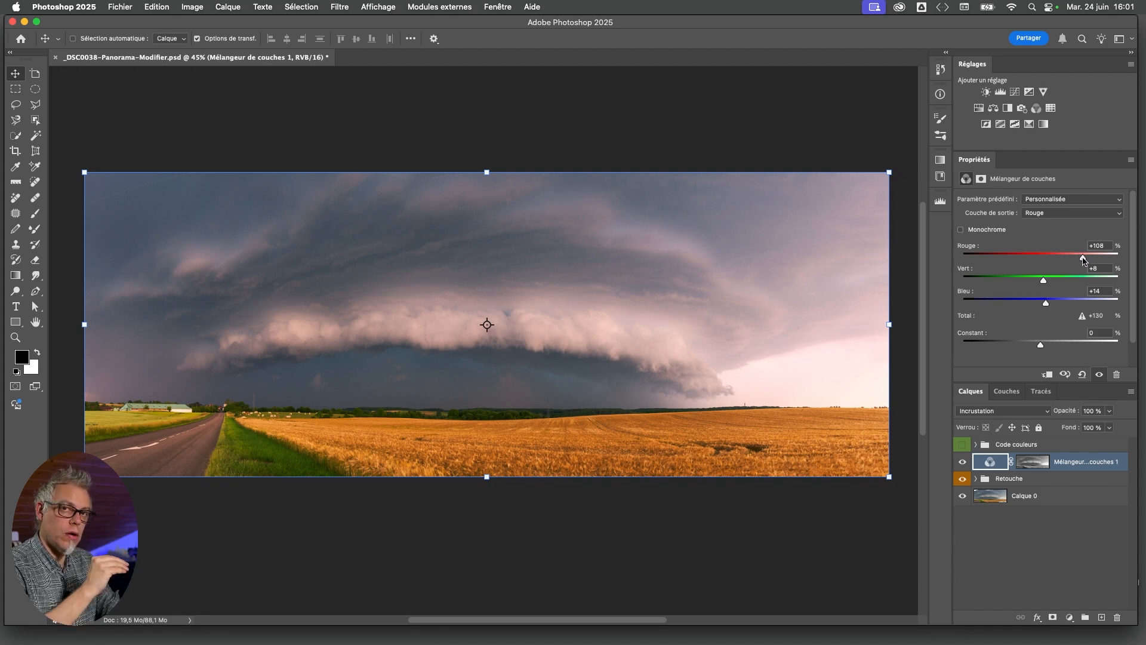
left_click_drag(1082, 259, 1086, 260)
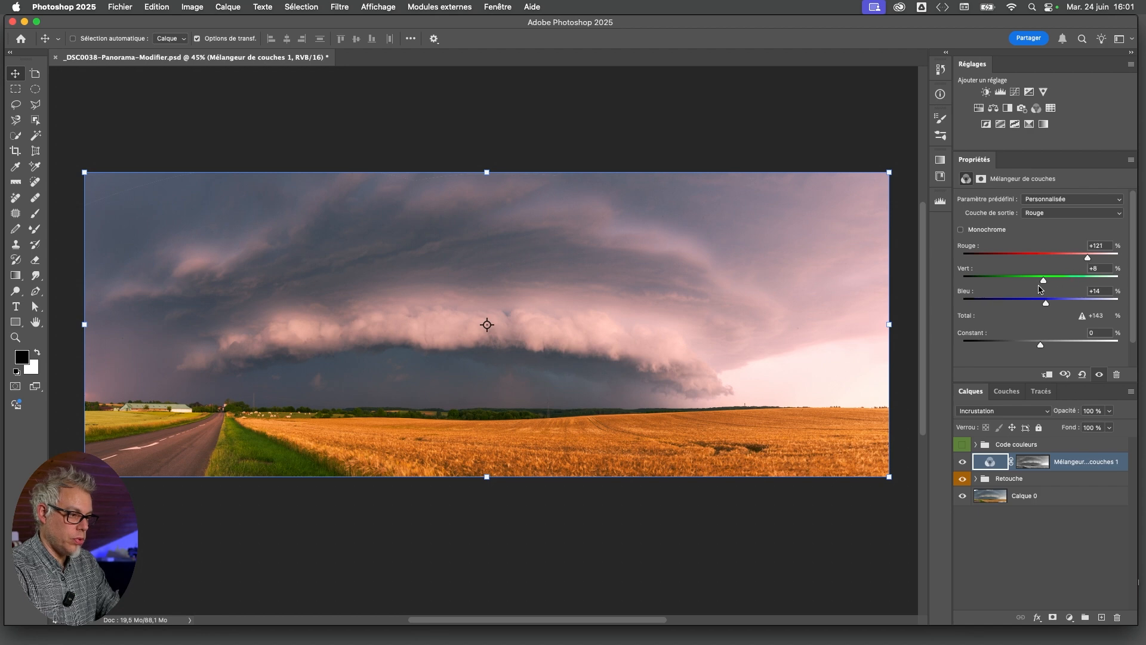
left_click_drag(1044, 286, 1036, 303)
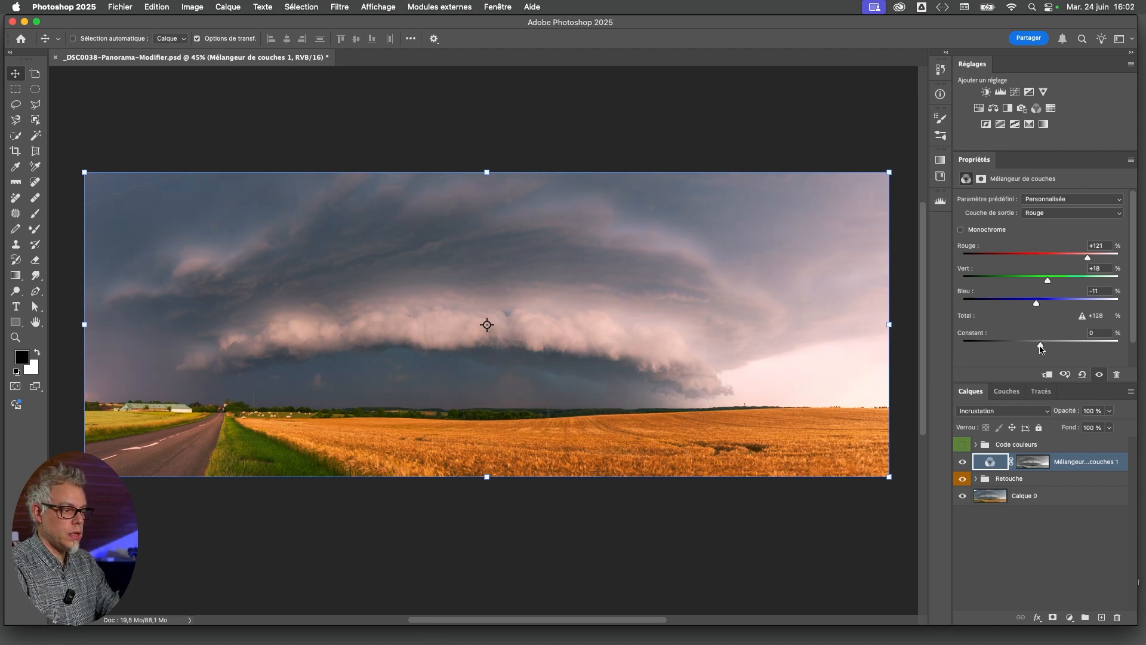
Test positive and negative Constant values for the red output channel and settle on +6%
left_click_drag(1042, 346, 1047, 346)
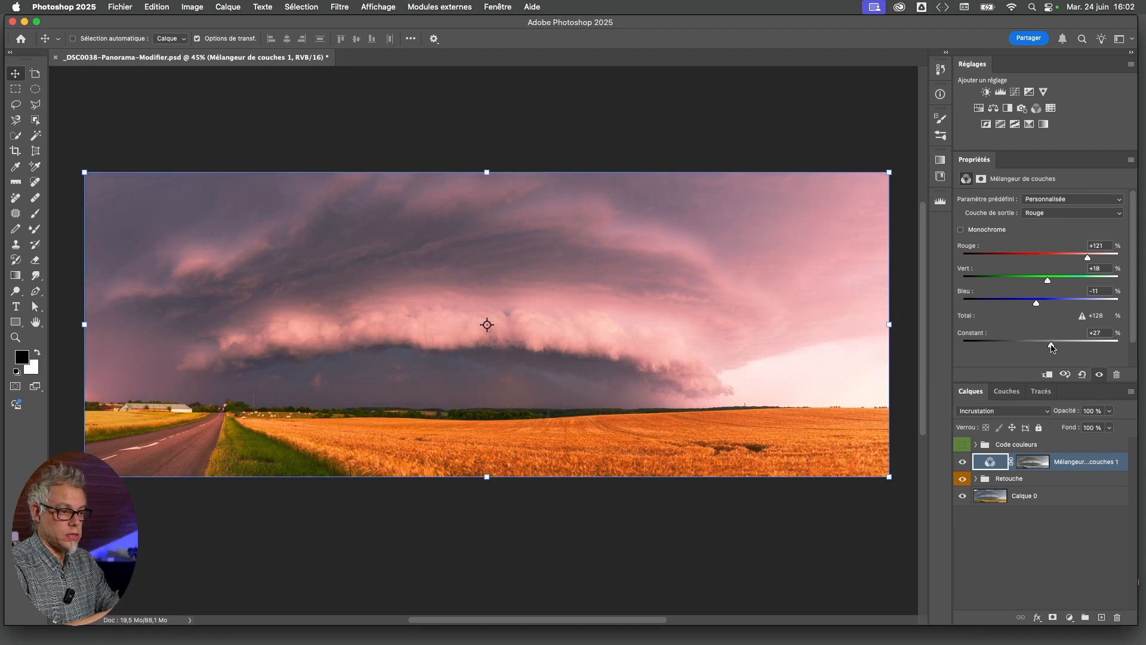
left_click_drag(1052, 346, 1021, 349)
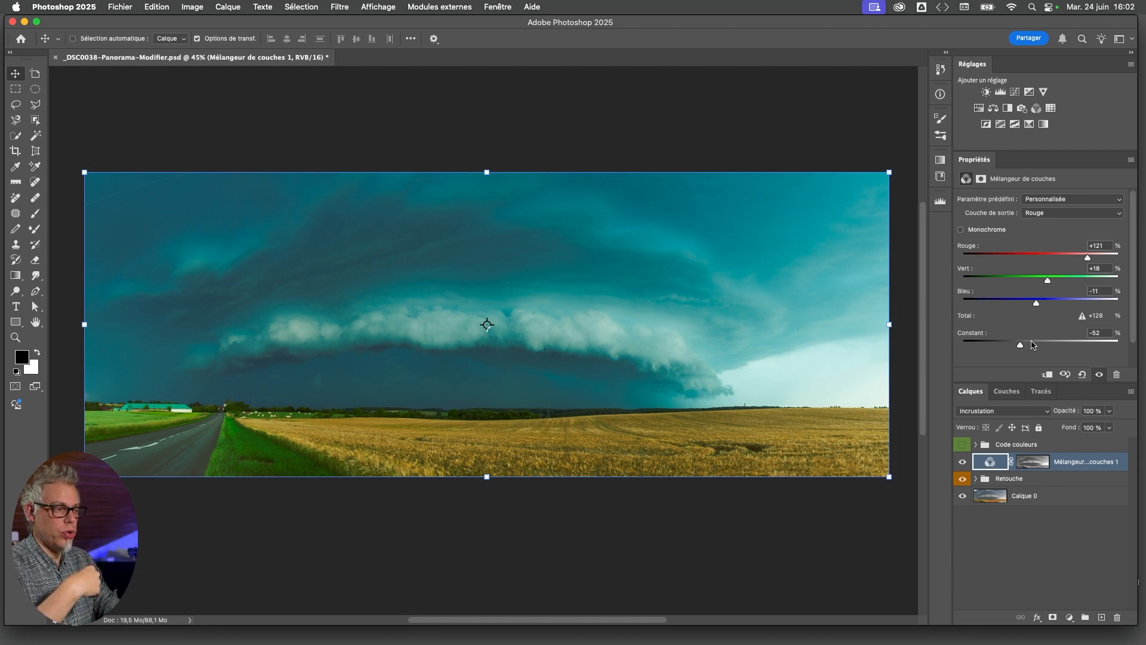
left_click(1066, 345)
mouse_move(1065, 344)
left_mouse_down()
mouse_move(1029, 345)
mouse_move(1066, 344)
mouse_move(1034, 345)
mouse_move(1054, 343)
mouse_move(1045, 346)
left_mouse_up()
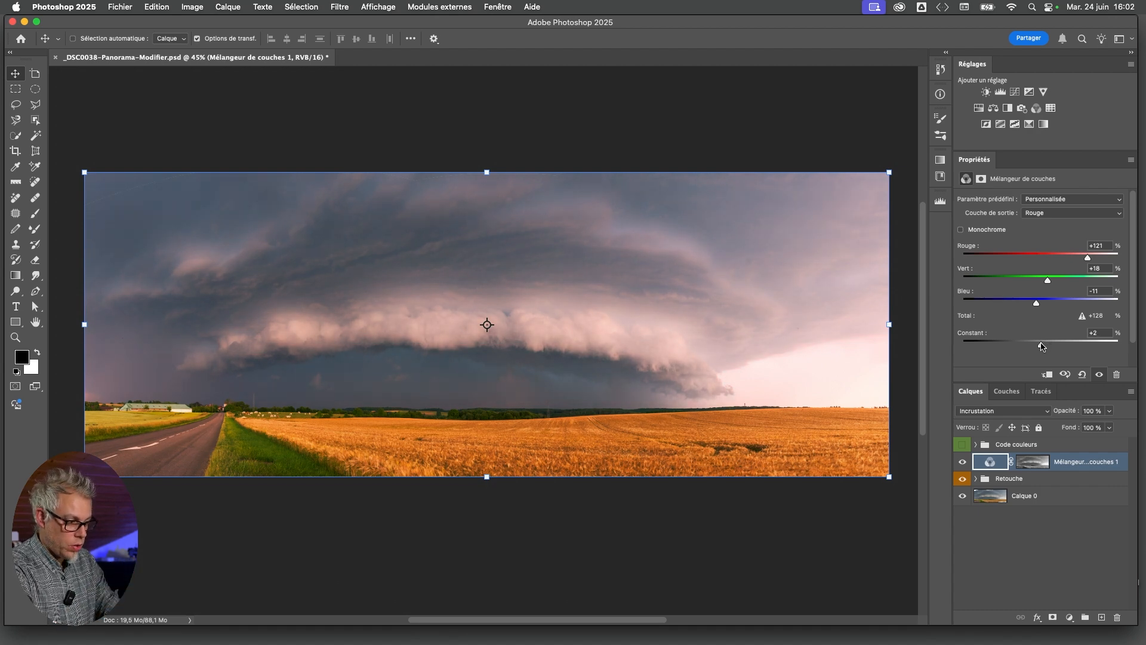
left_click_drag(1041, 345, 1043, 345)
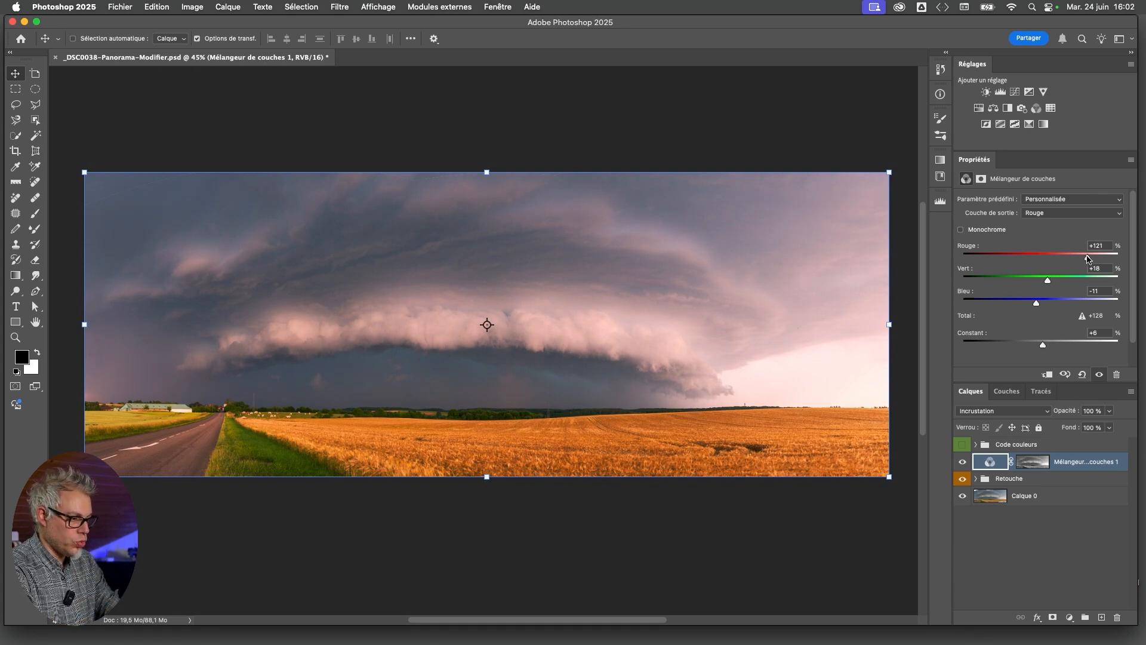
Refine the red output channel's mix to Rouge +124%, Vert +29% and Bleu -14%
left_click_drag(1088, 257, 1089, 258)
left_click_drag(1048, 280, 1054, 286)
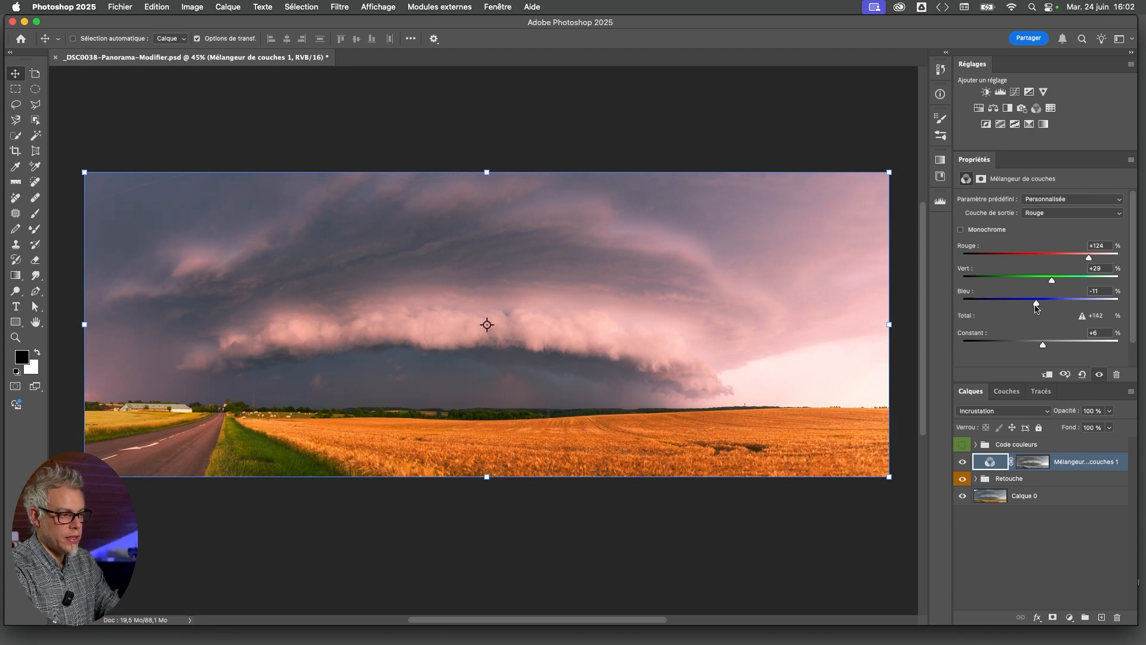
left_click_drag(1035, 308, 1029, 307)
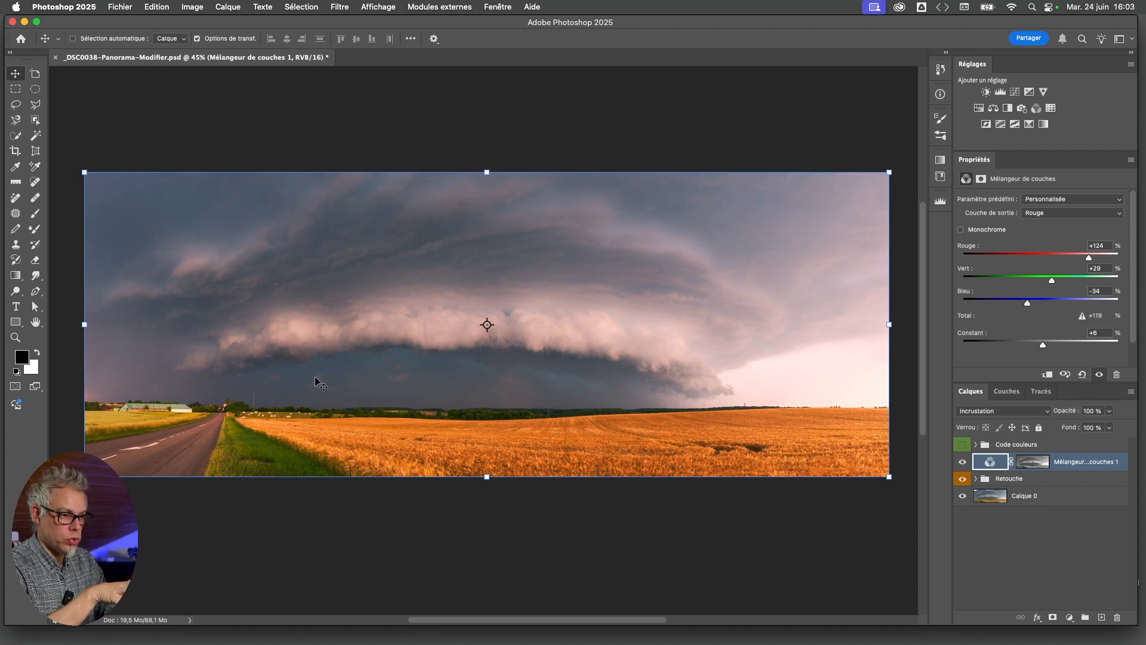
left_click_drag(1029, 306, 1044, 306)
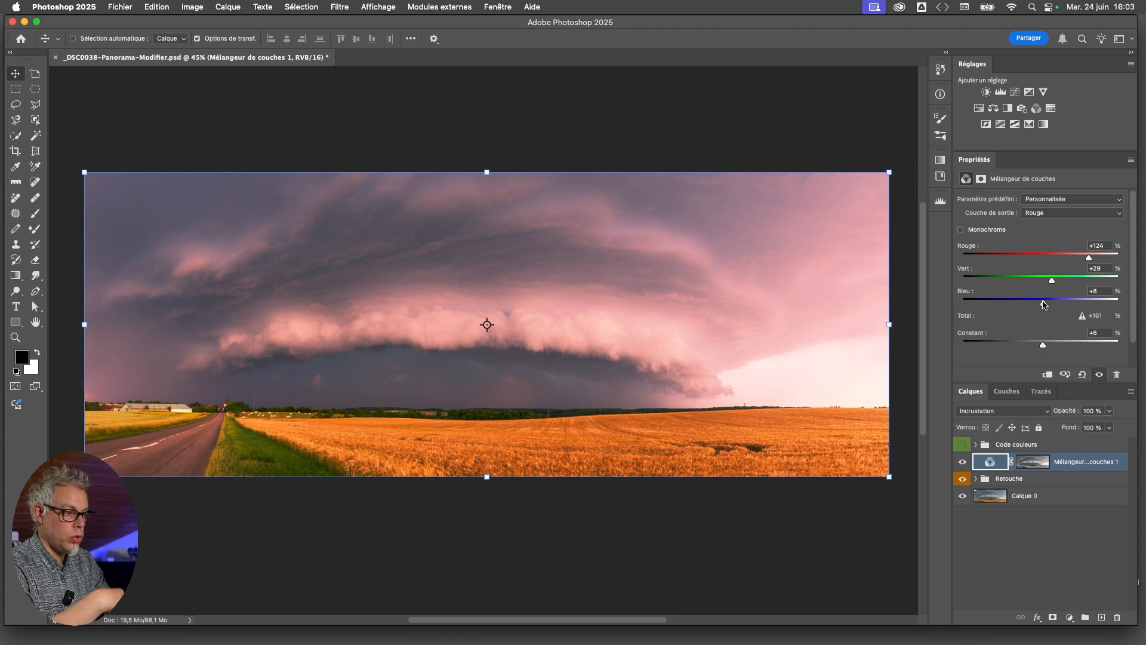
left_click_drag(1044, 305, 1035, 305)
Reduce Bleu to +60% in the Channel Mixer's blue output channel and show the Code couleurs group
left_click(1051, 221)
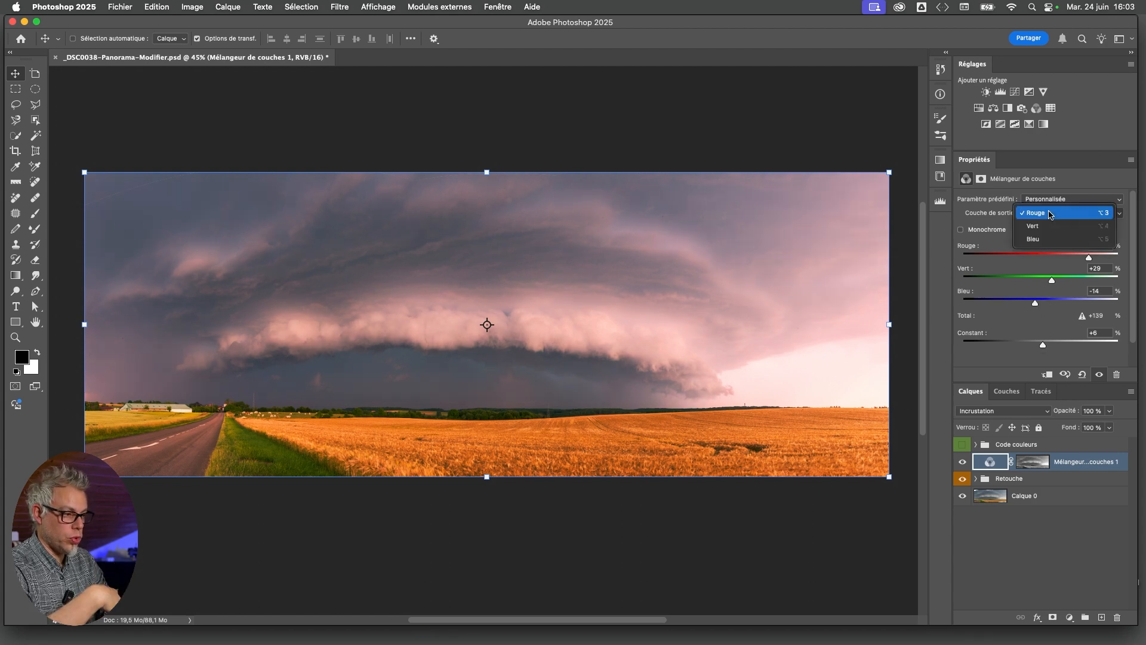
left_click(1051, 237)
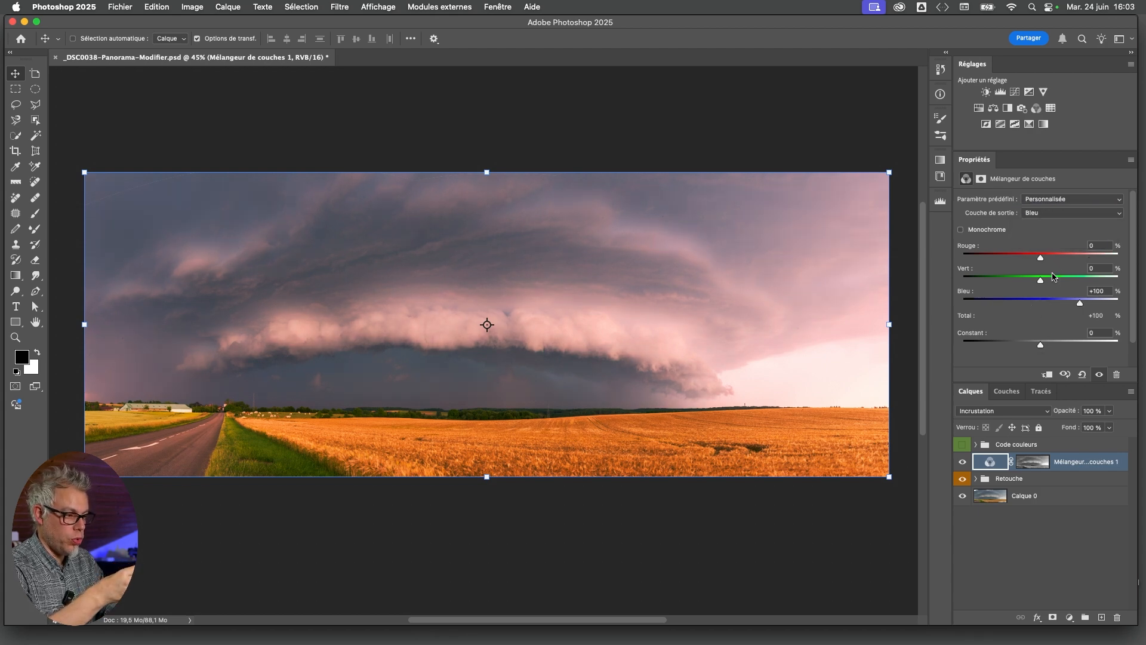
left_click_drag(1080, 305, 1071, 309)
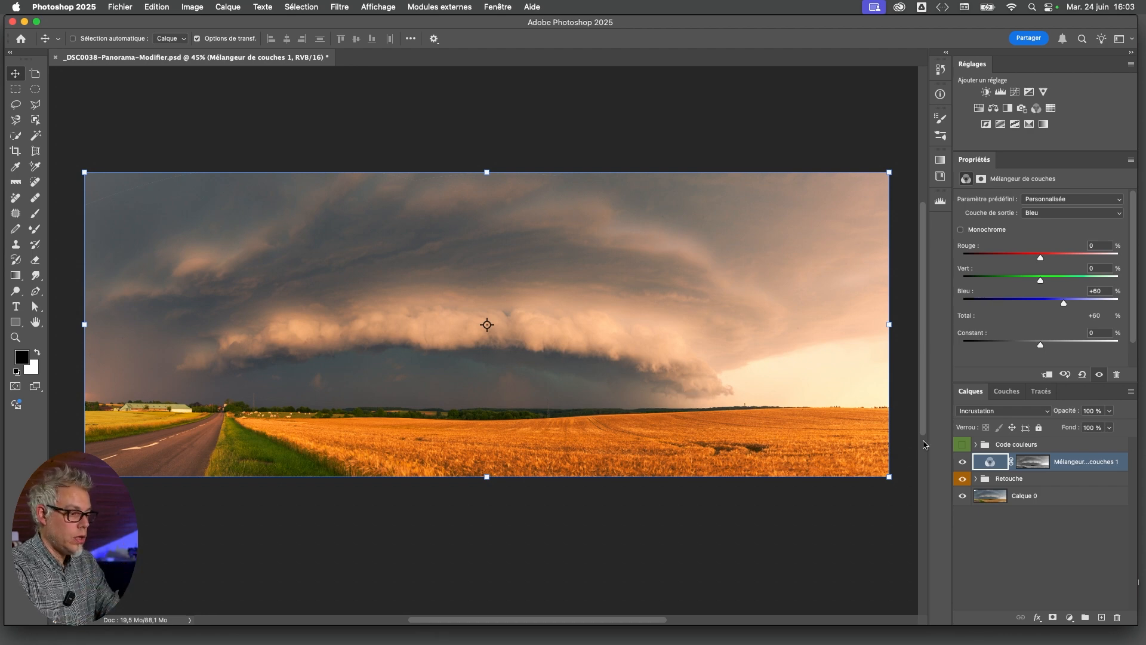
left_click(963, 446)
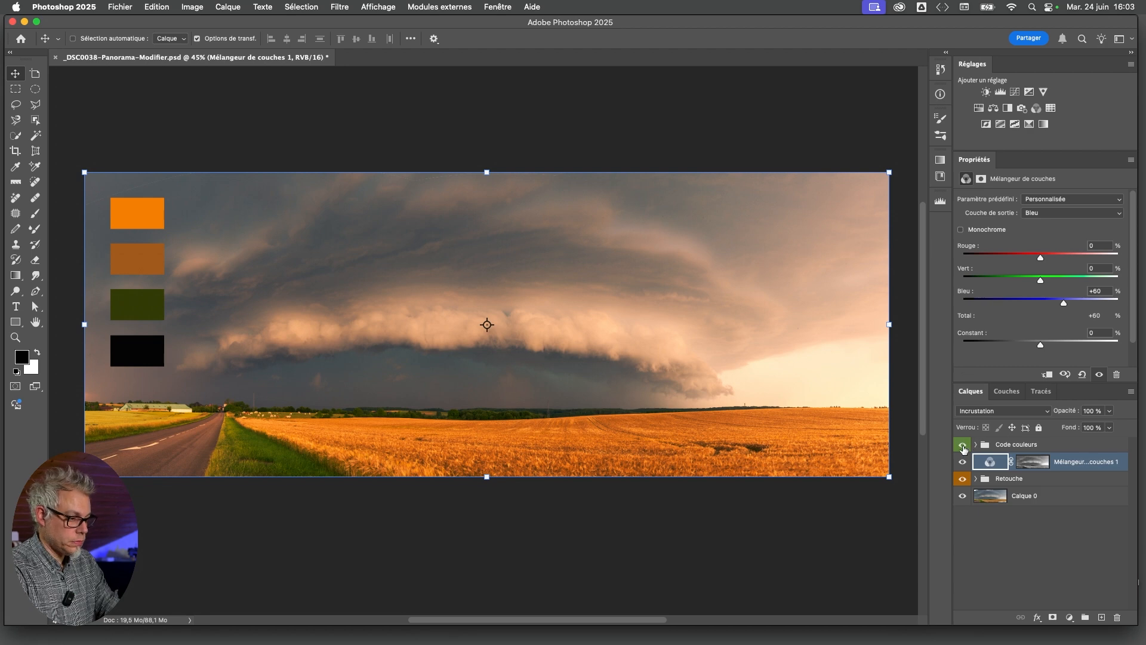
Shift the Code couleurs swatches slightly to the right on the image and hide their group
left_click(1011, 449)
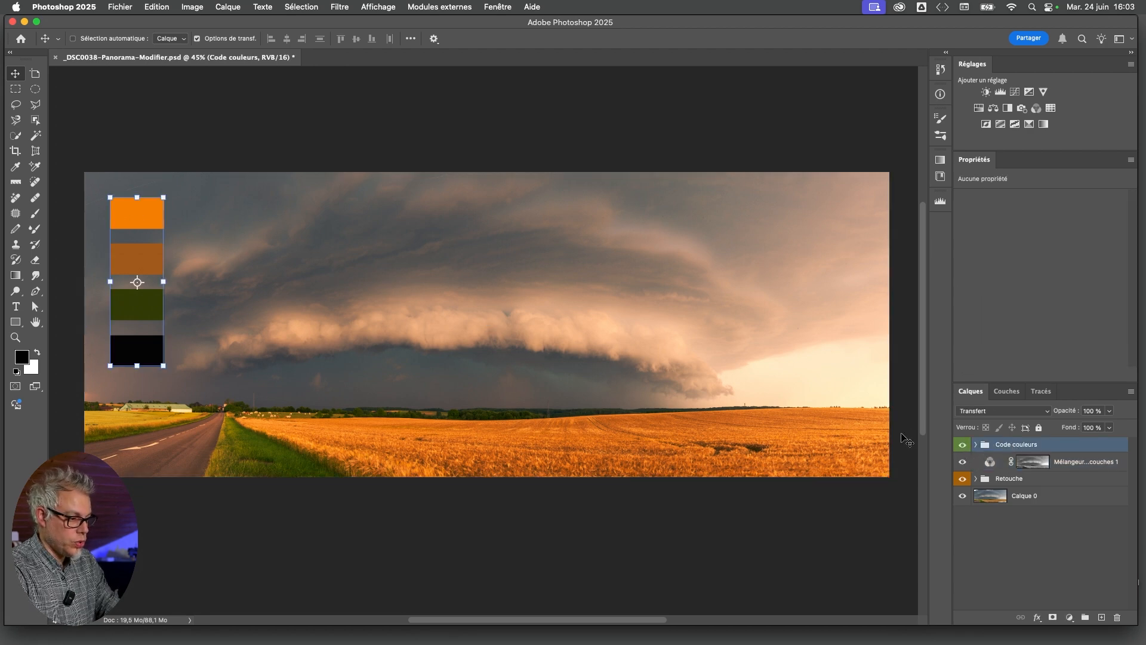
mouse_move(151, 226)
left_mouse_down()
mouse_move(428, 456)
mouse_move(319, 385)
mouse_move(314, 371)
mouse_move(351, 307)
mouse_move(126, 224)
mouse_move(160, 225)
left_mouse_up()
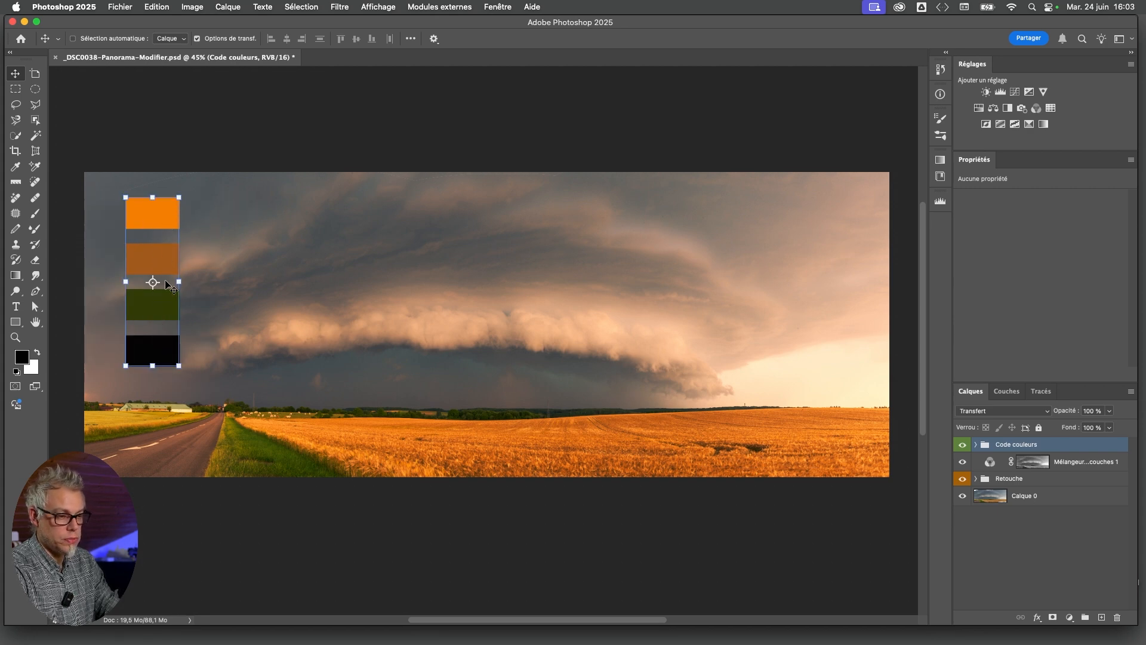
left_click_drag(153, 212, 142, 213)
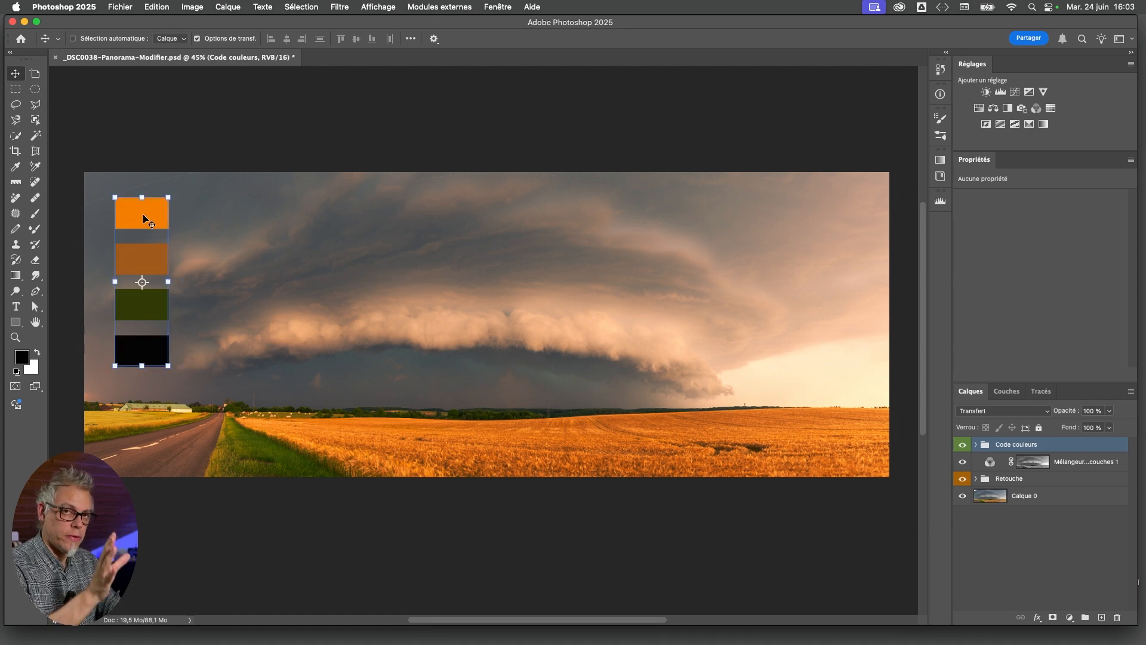
left_click(963, 444)
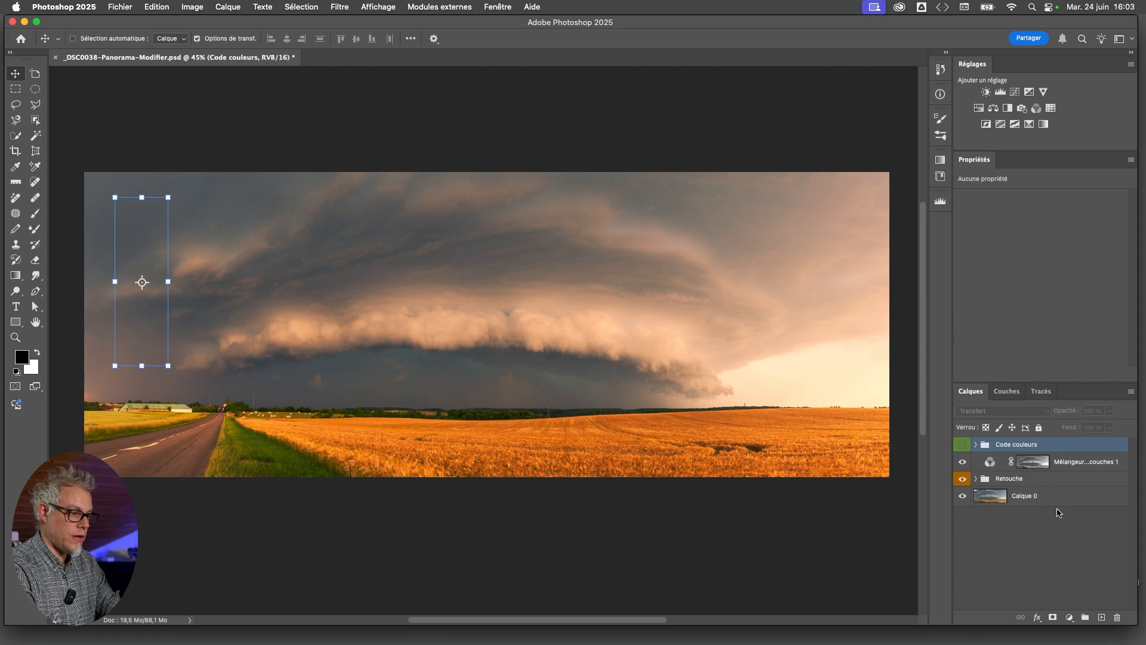
Rebalance the Channel Mixer's red output channel to Vert +55% and Bleu -34%
left_click(991, 462)
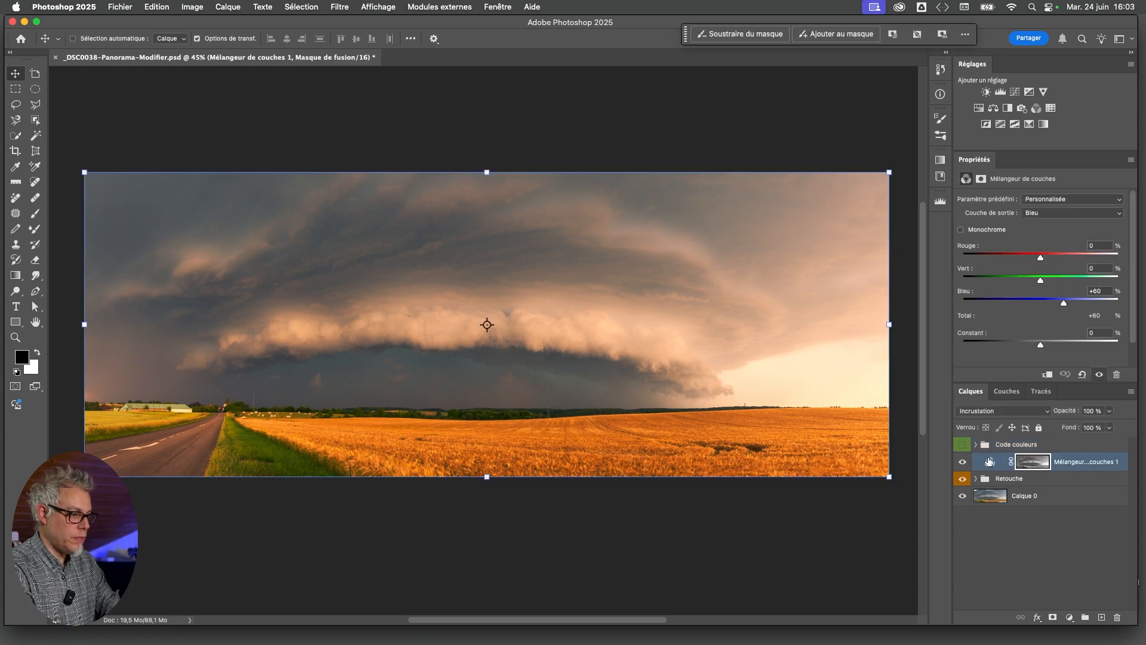
left_click(1051, 213)
left_click(1047, 187)
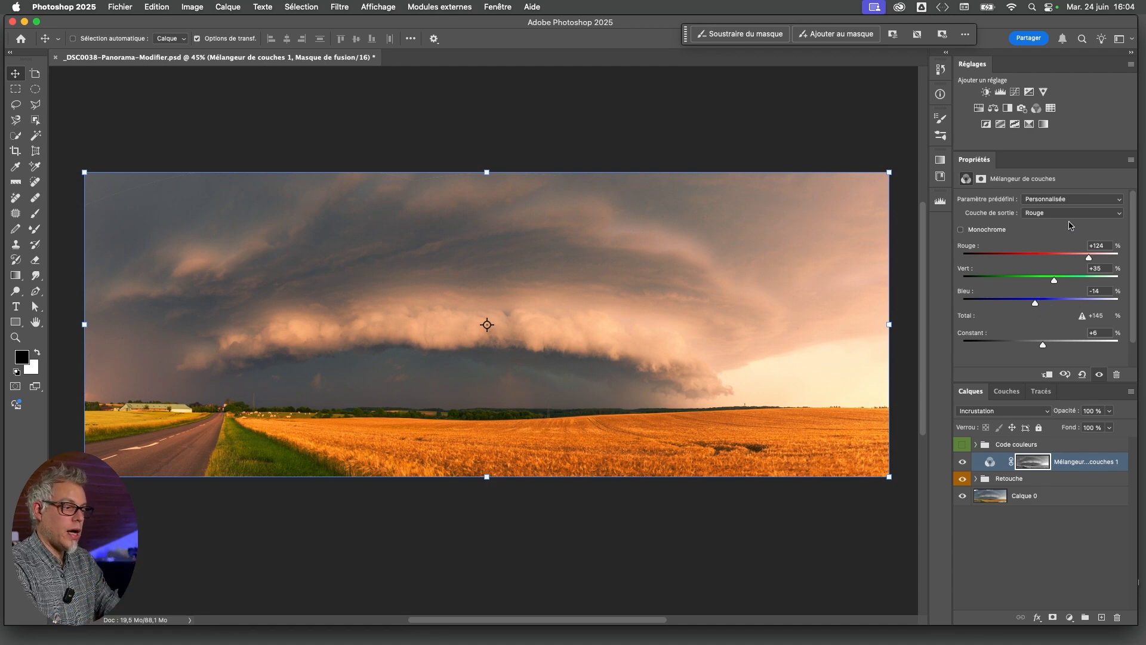
left_click_drag(1036, 304, 1068, 282)
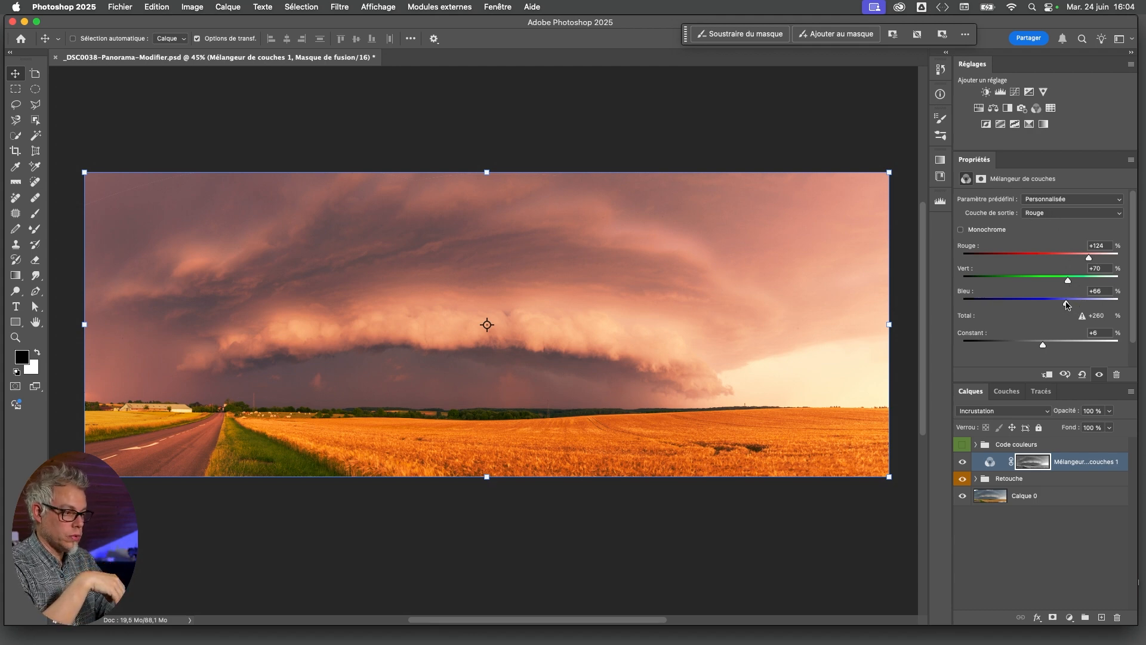
left_click_drag(1066, 303, 1035, 305)
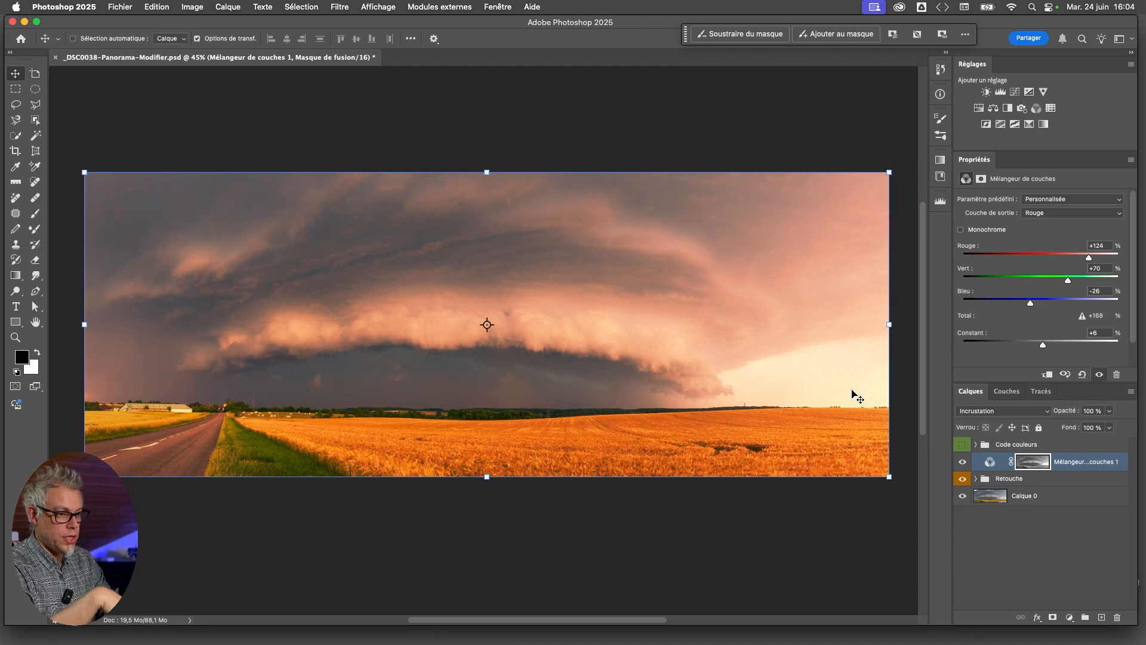
left_click_drag(1033, 308, 1063, 284)
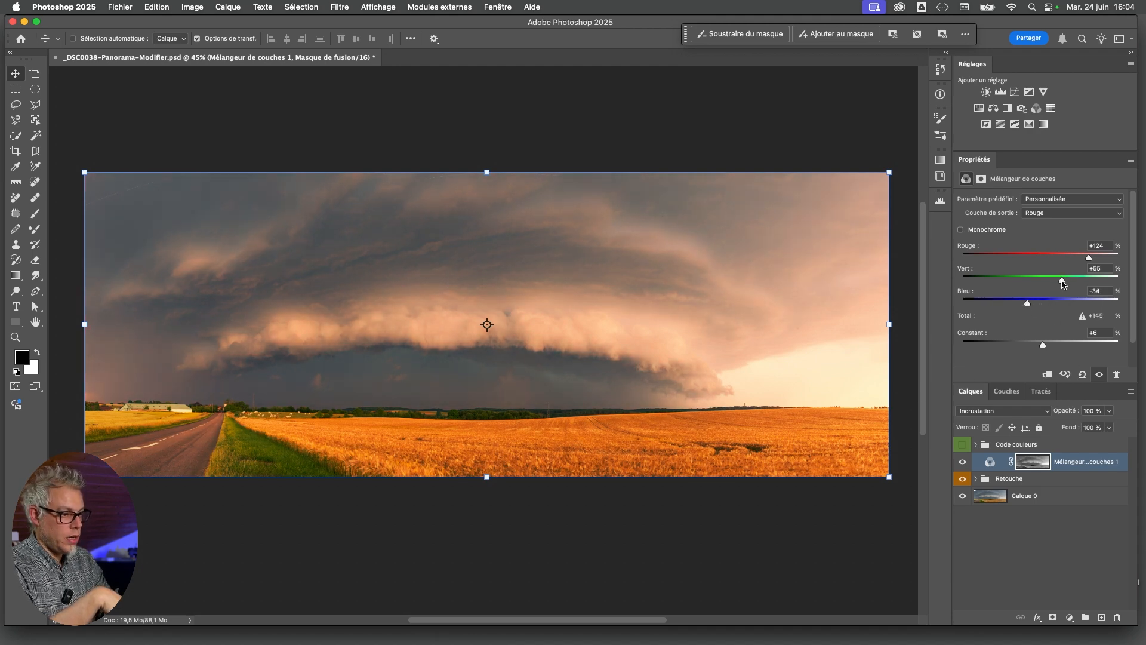
Compare Bleu at +100% in the Channel Mixer's blue output channel and settle on +58%
left_click(1072, 213)
left_click(1063, 237)
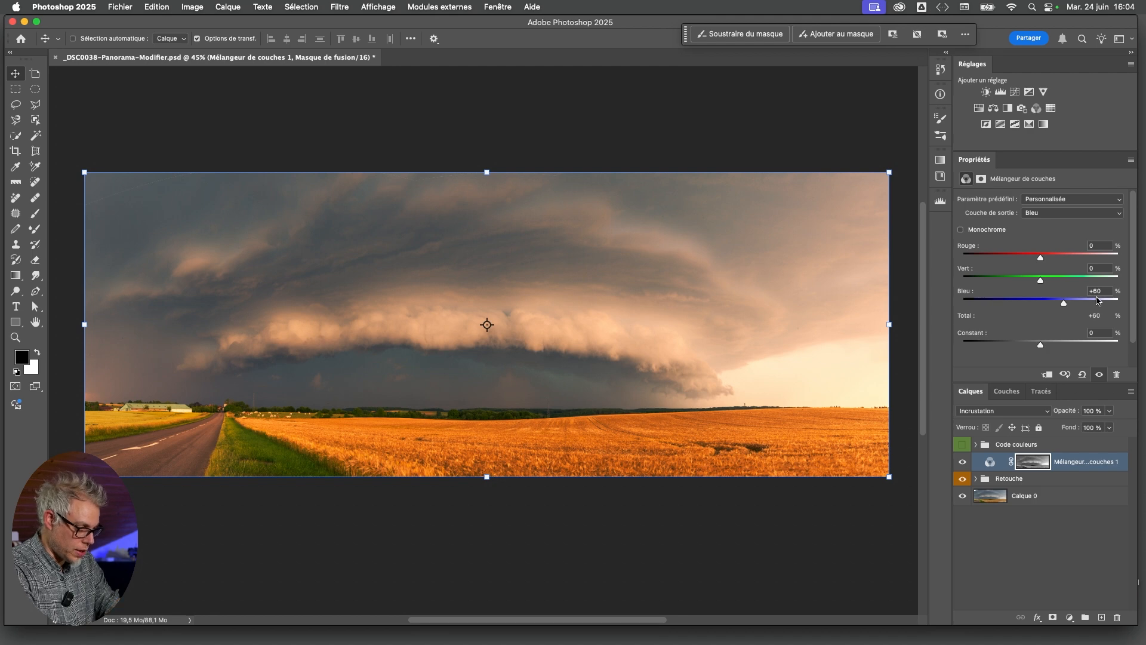
double_click(1065, 304)
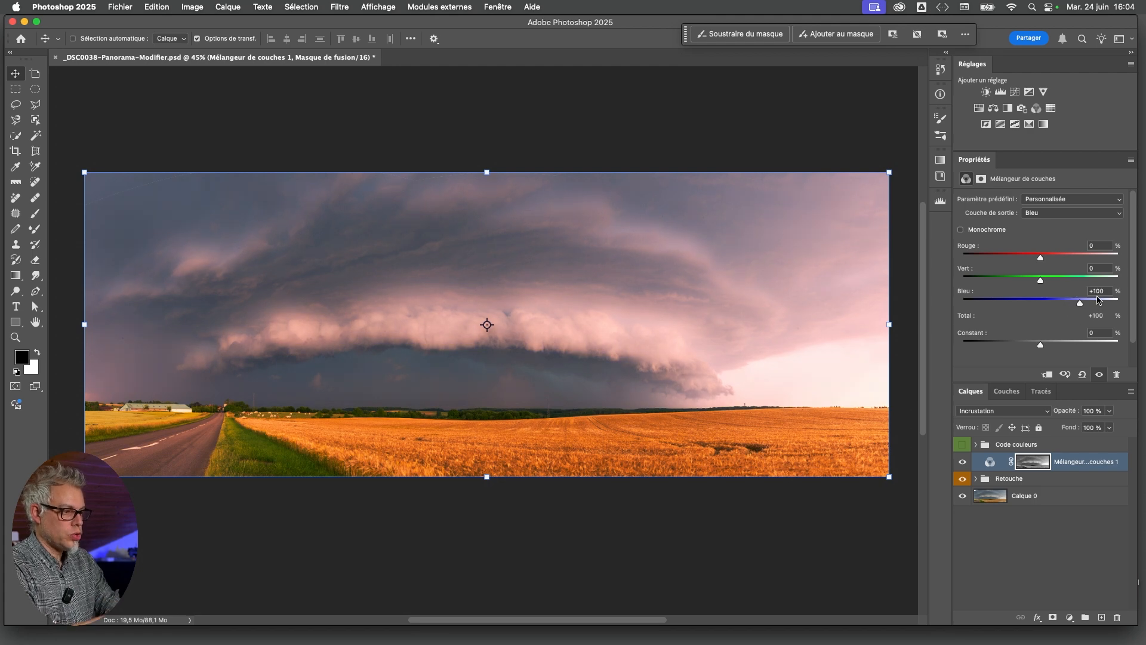
left_click_drag(1080, 306, 1065, 309)
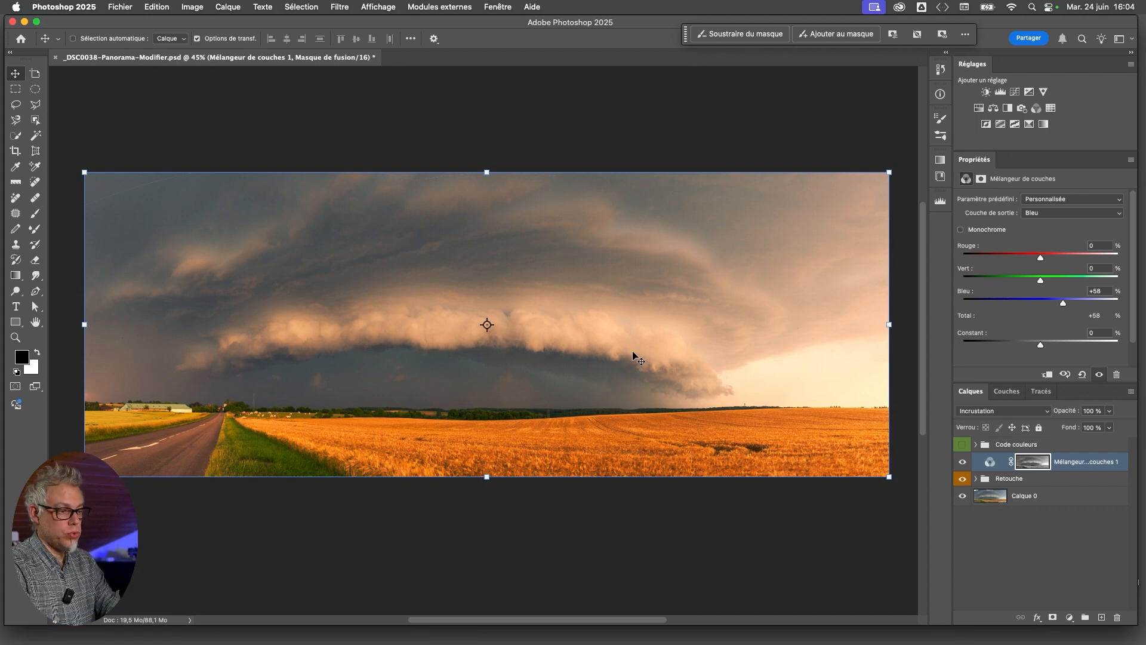
Check the image against the Code couleurs swatches, hide them again and toggle the Channel Mixer layer's visibility
left_click(968, 447)
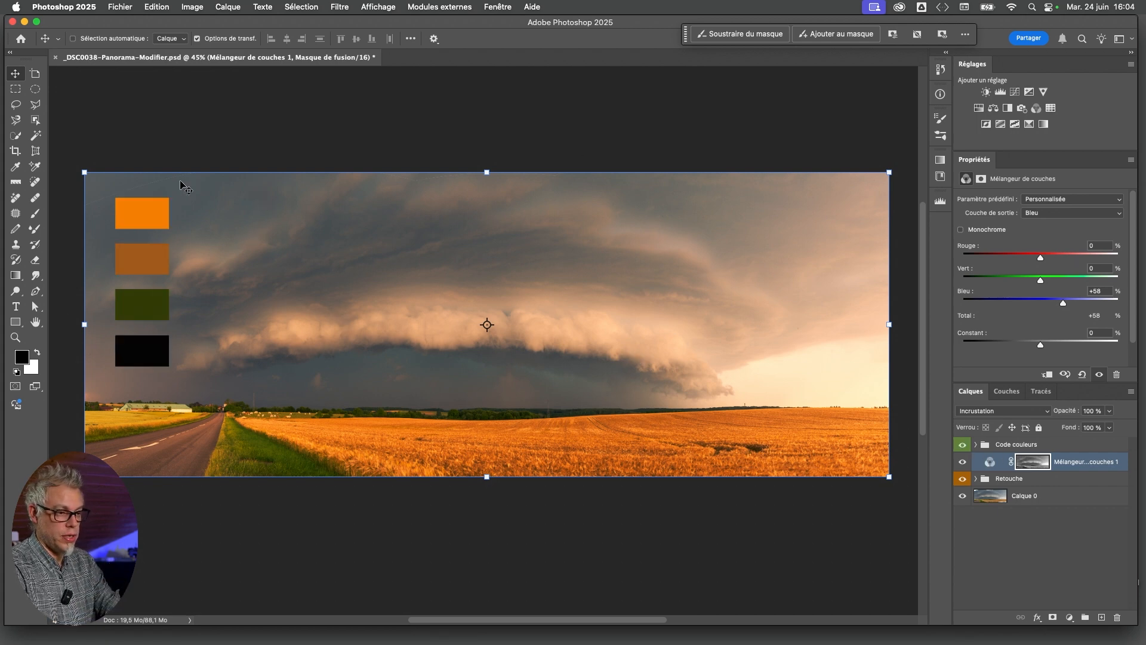
left_click(965, 447)
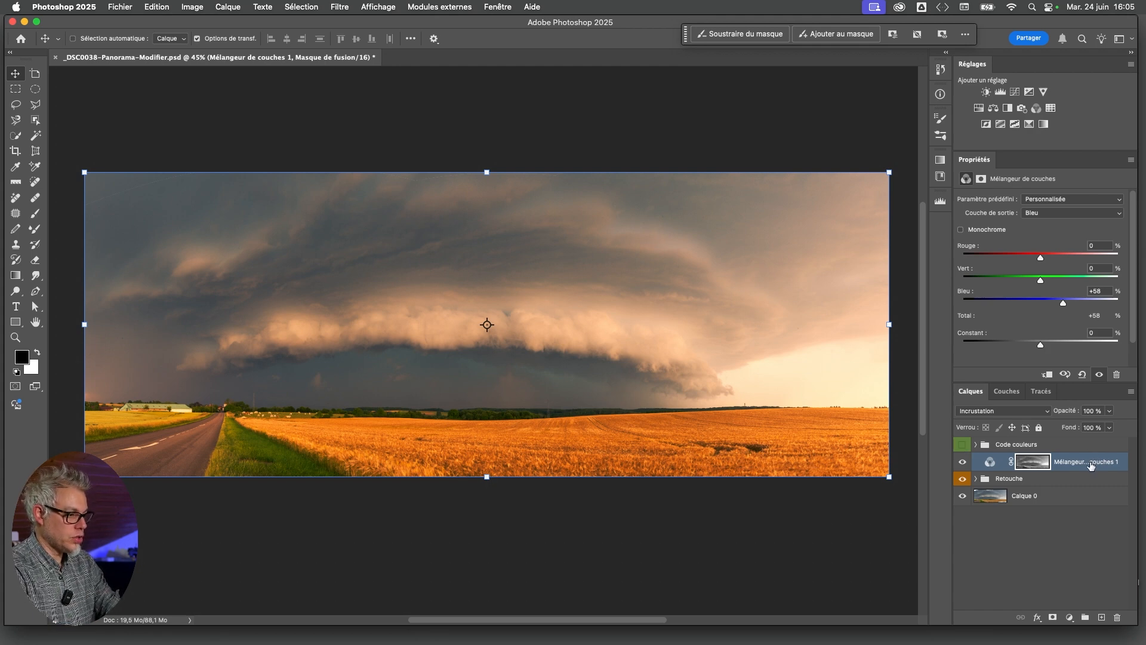
key("super+comma")
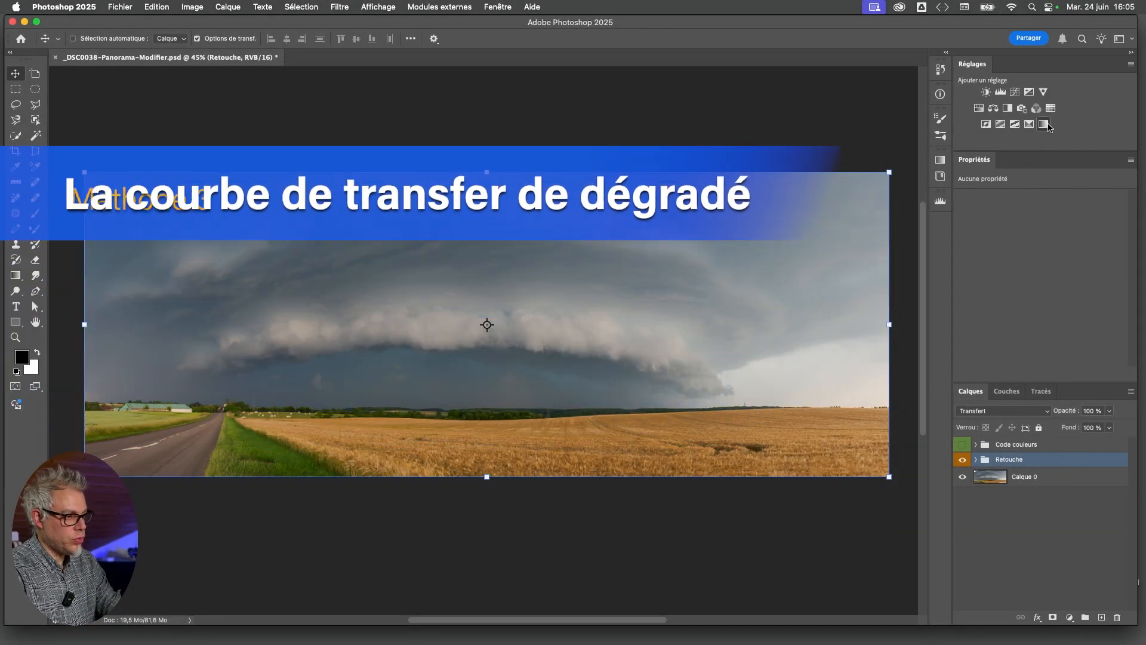
Add a Gradient Map adjustment layer above the Retouche group and show the Code couleurs swatches
left_click(1045, 124)
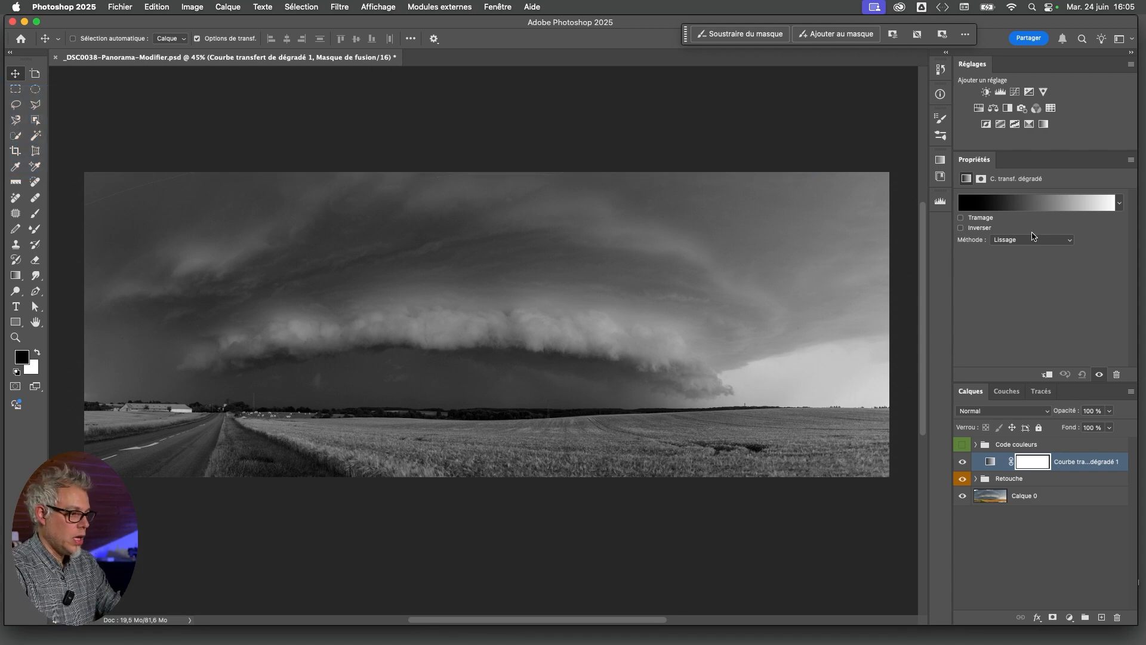
left_click(992, 463)
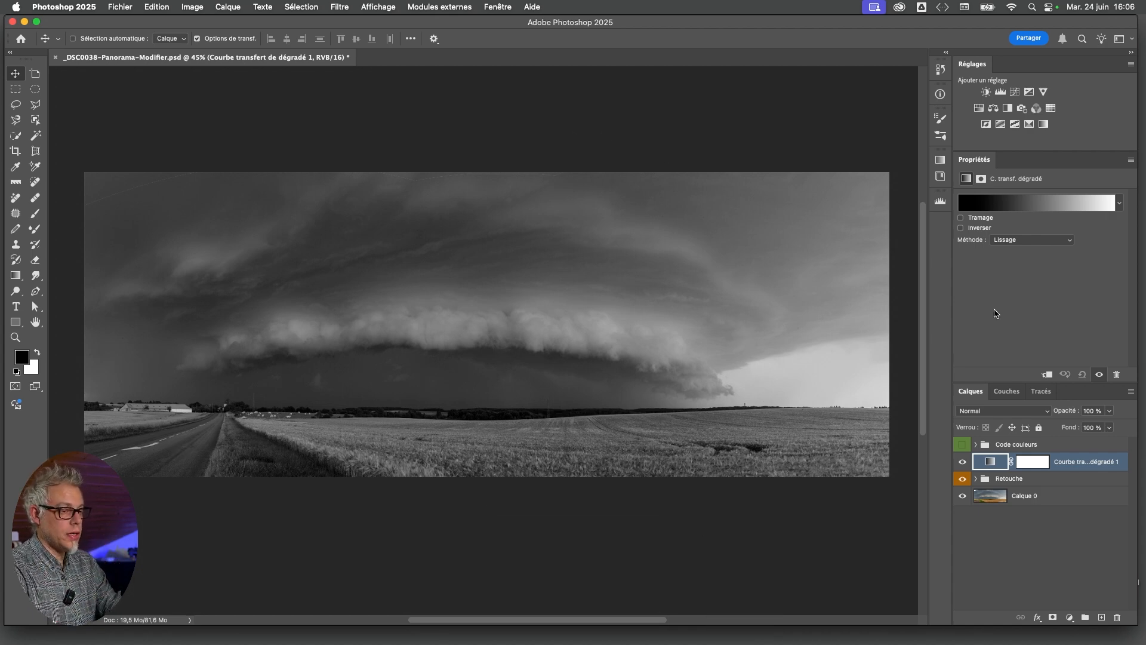
left_click(1029, 211)
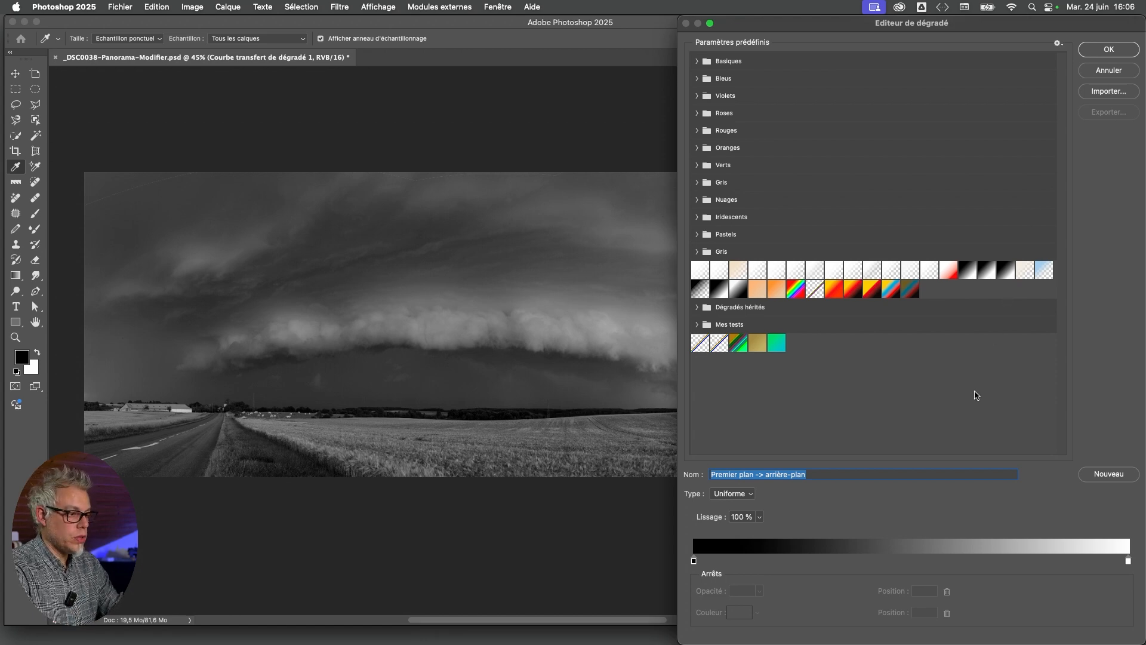
left_click(1105, 70)
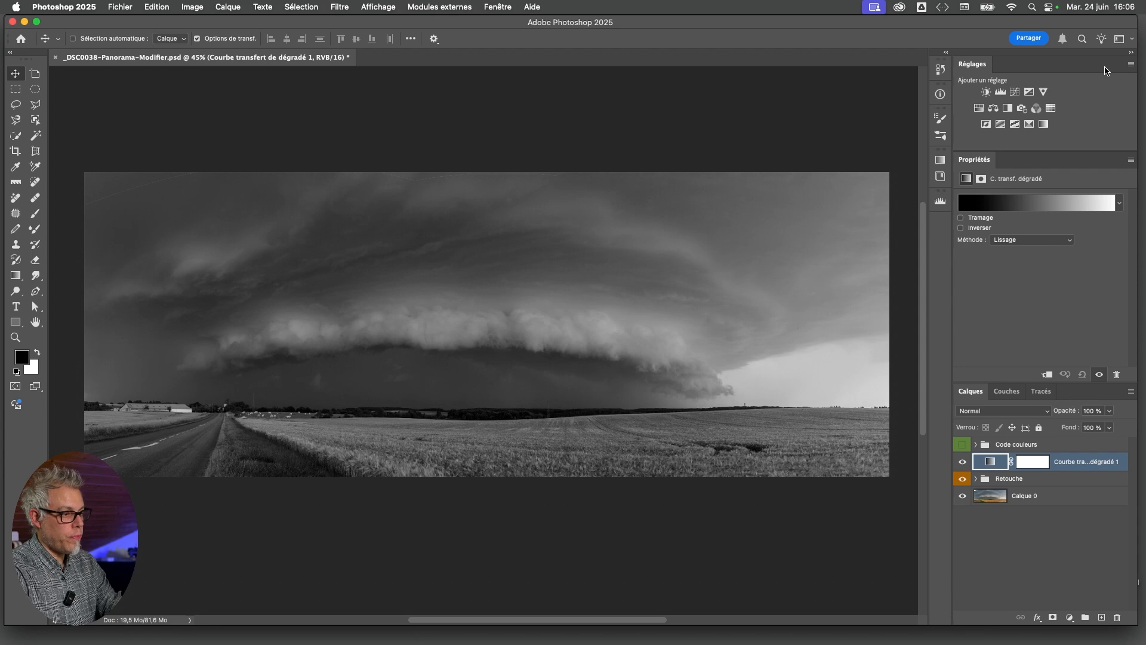
left_click(963, 444)
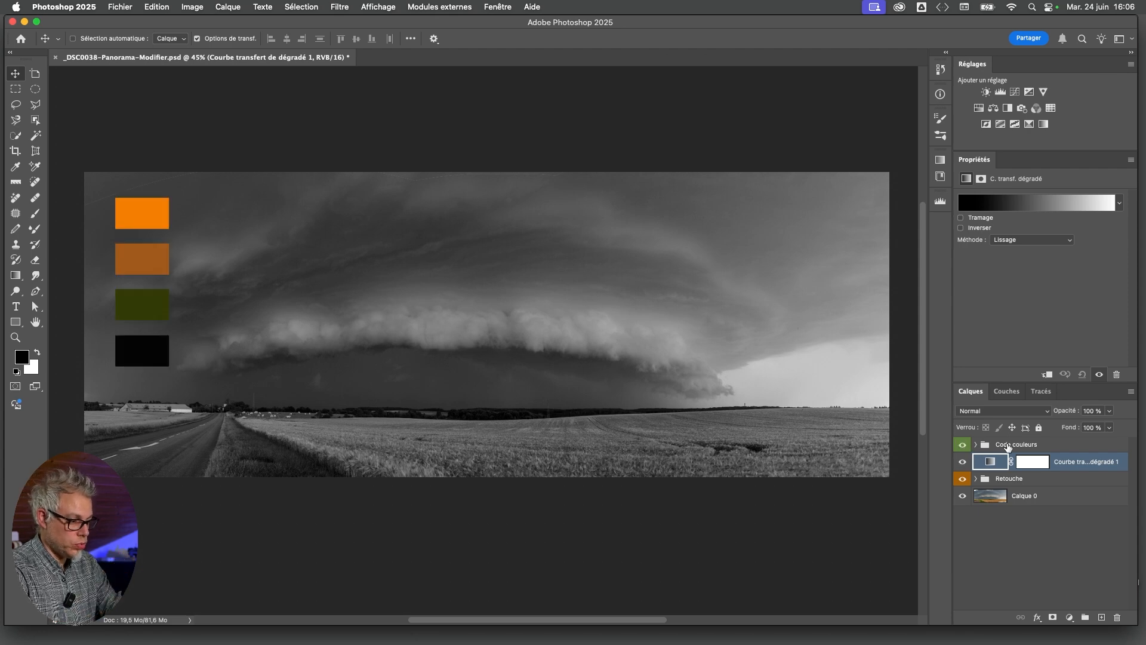
Set the gradient map's dark stop at position 0 to the black sampled from the Code couleurs swatch, 0e0e0e
left_click(1043, 205)
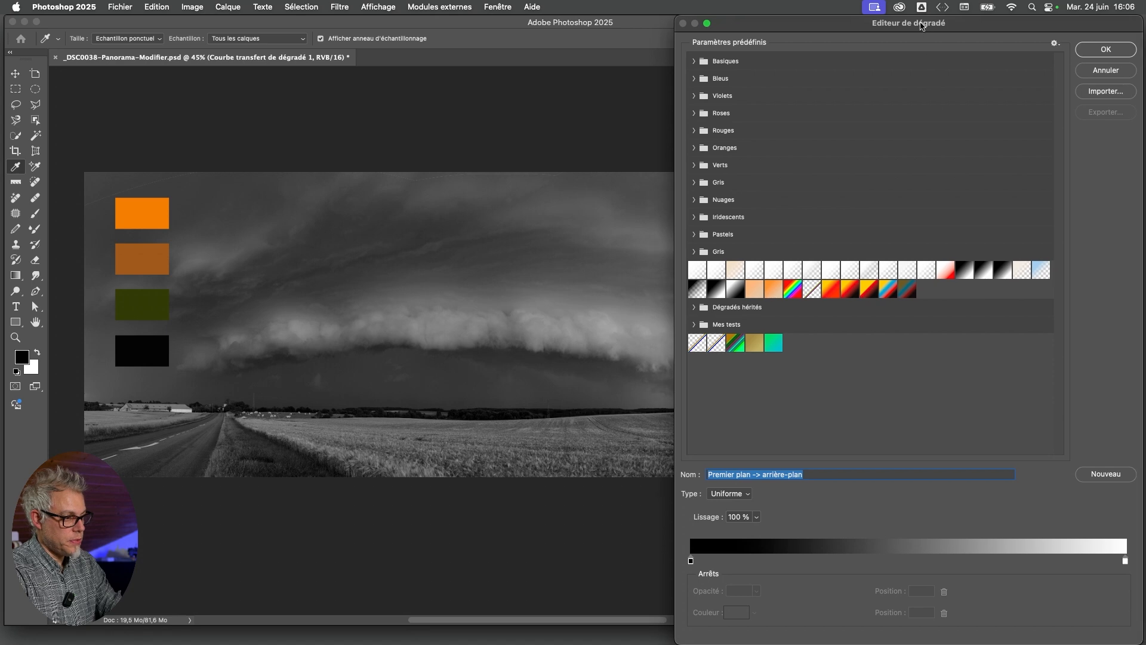
left_click_drag(921, 26, 897, 26)
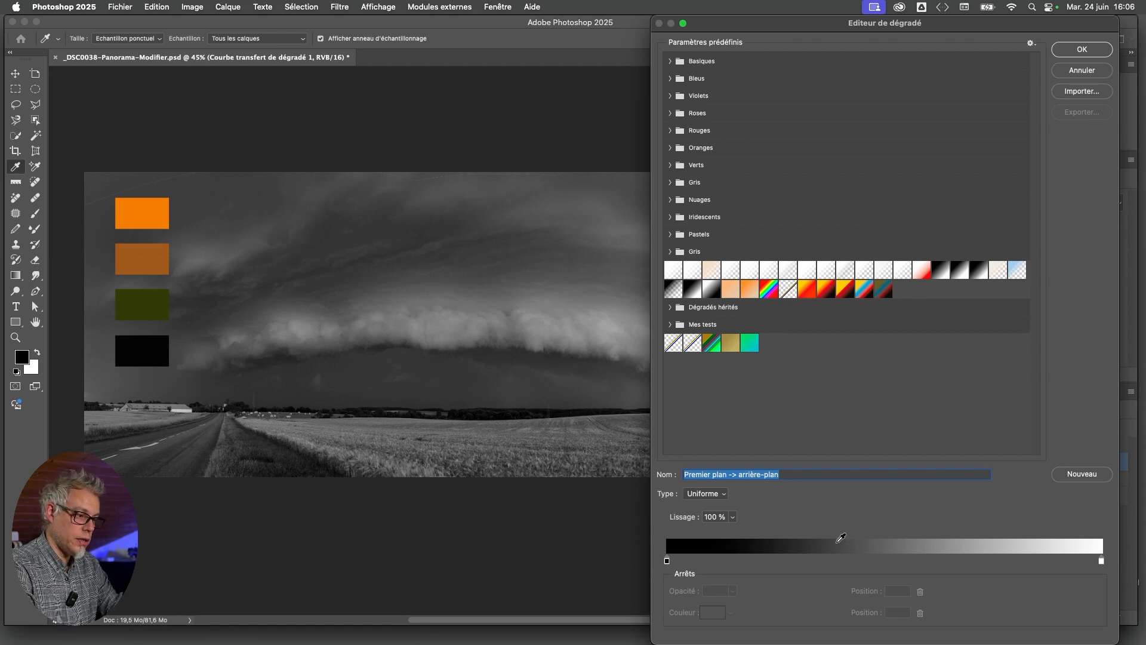
left_click(668, 561)
left_click(720, 615)
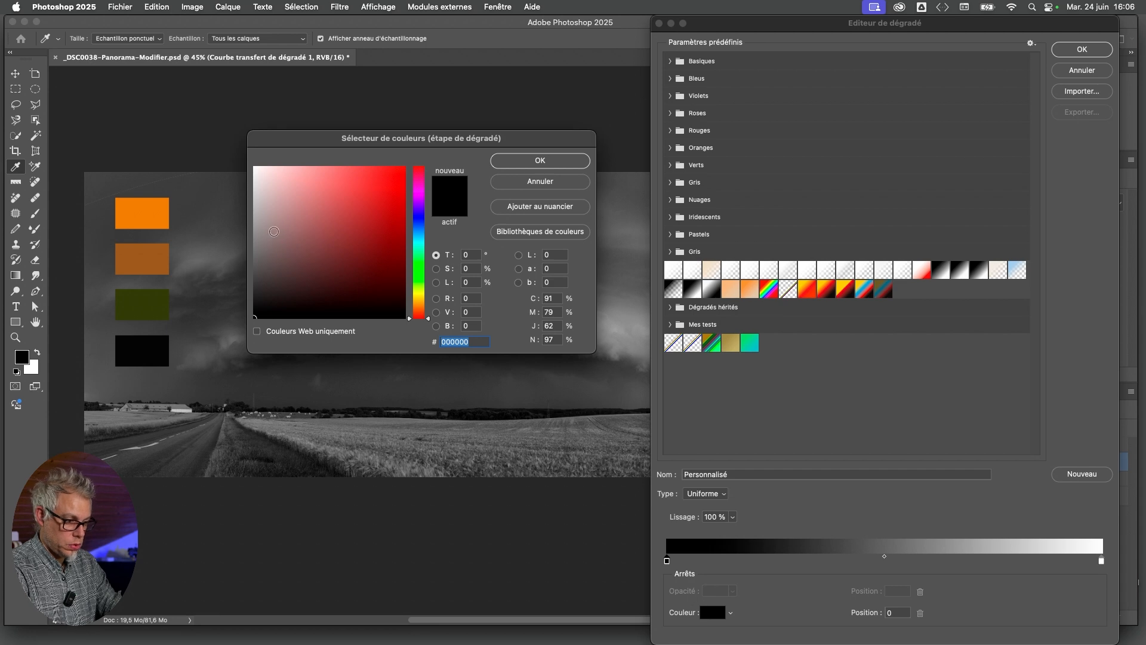
left_click_drag(388, 142, 379, 166)
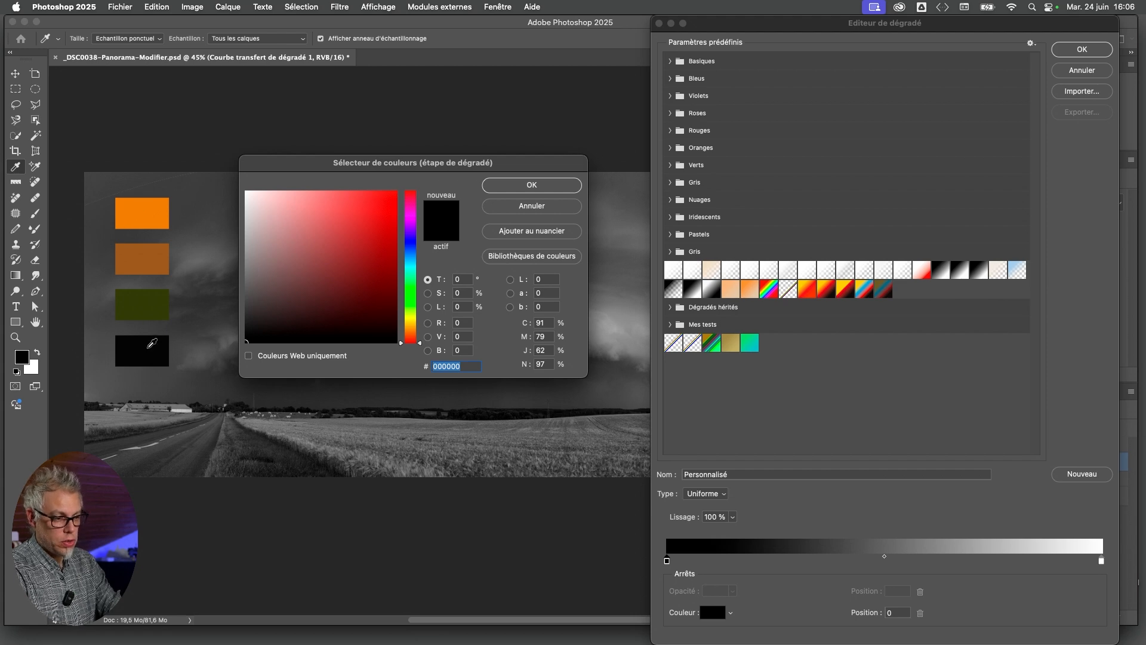
left_click(146, 343)
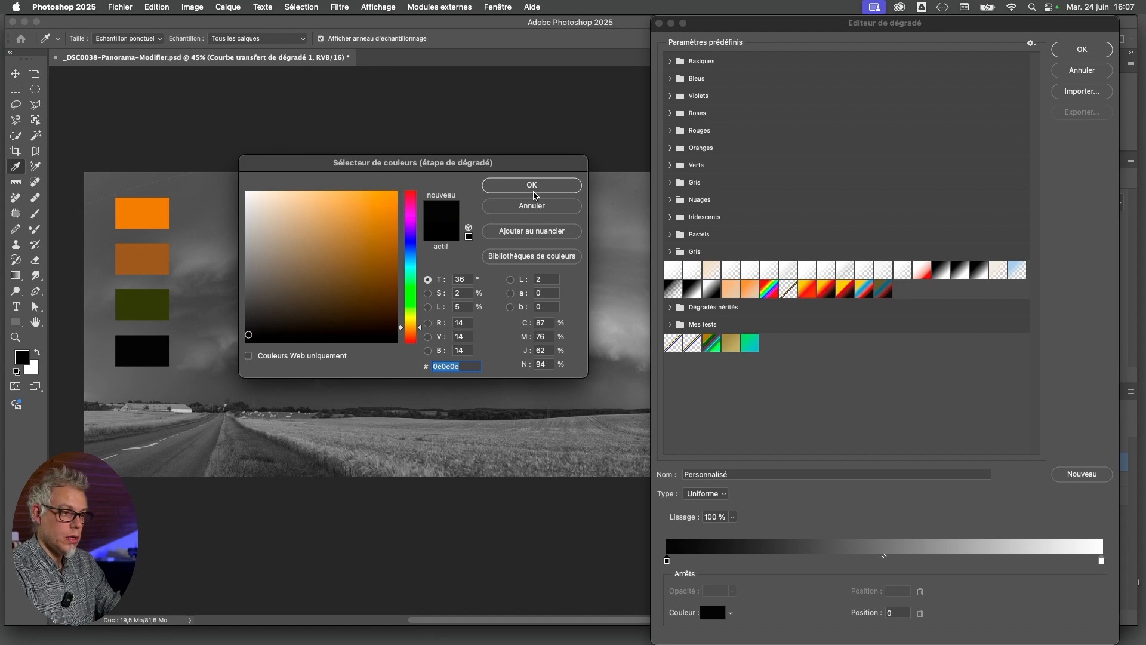
left_click(534, 186)
Set the gradient's light stop at position 100 to the orange Code couleurs swatch, da7d1a, and apply the gradient
left_click(1101, 562)
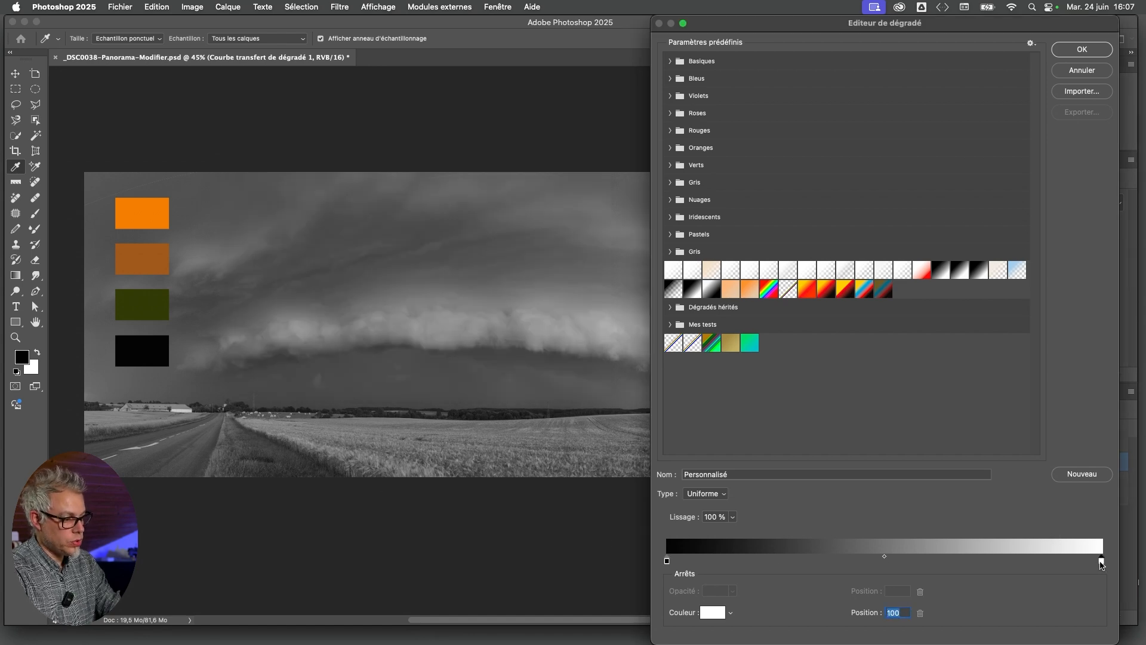
left_click(152, 208)
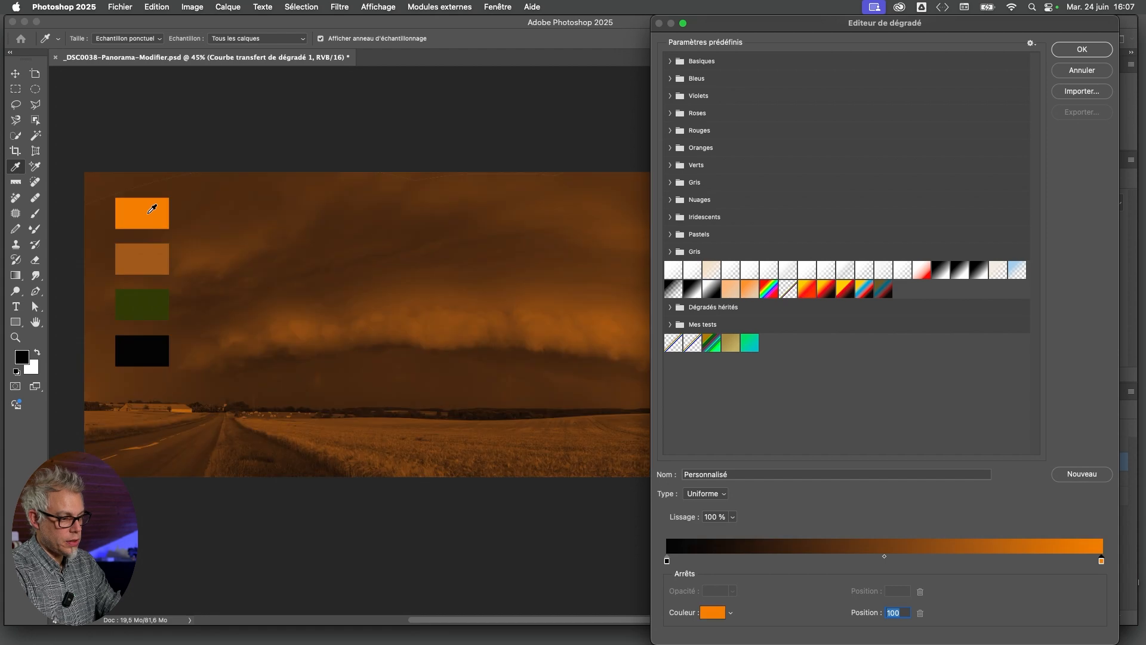
left_click(714, 617)
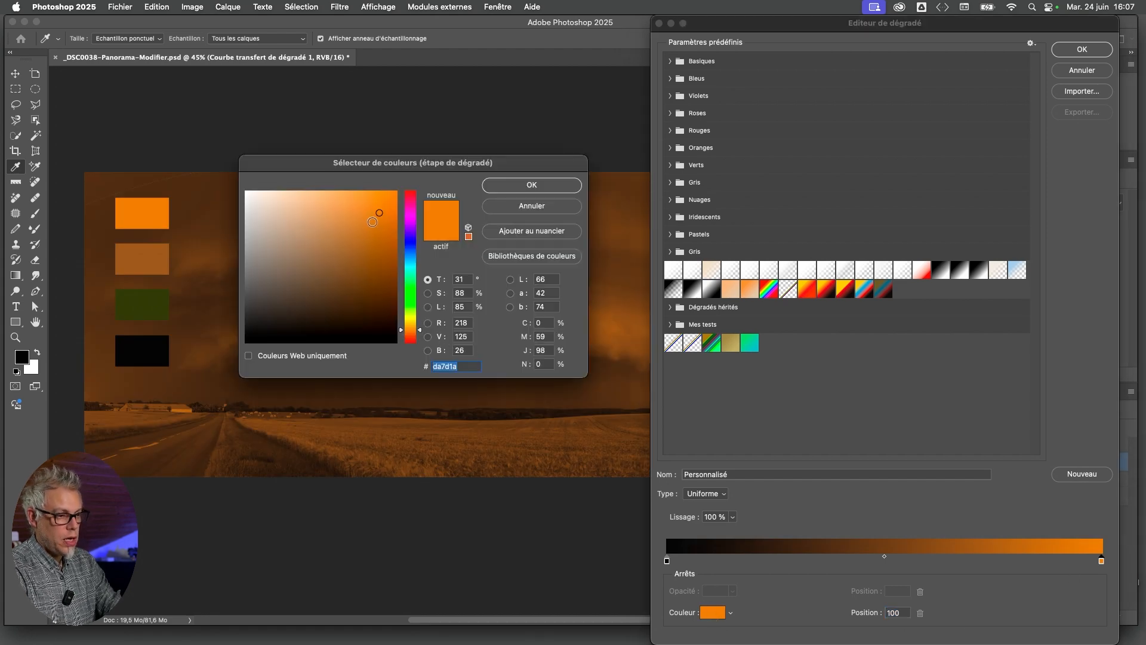
left_click(510, 189)
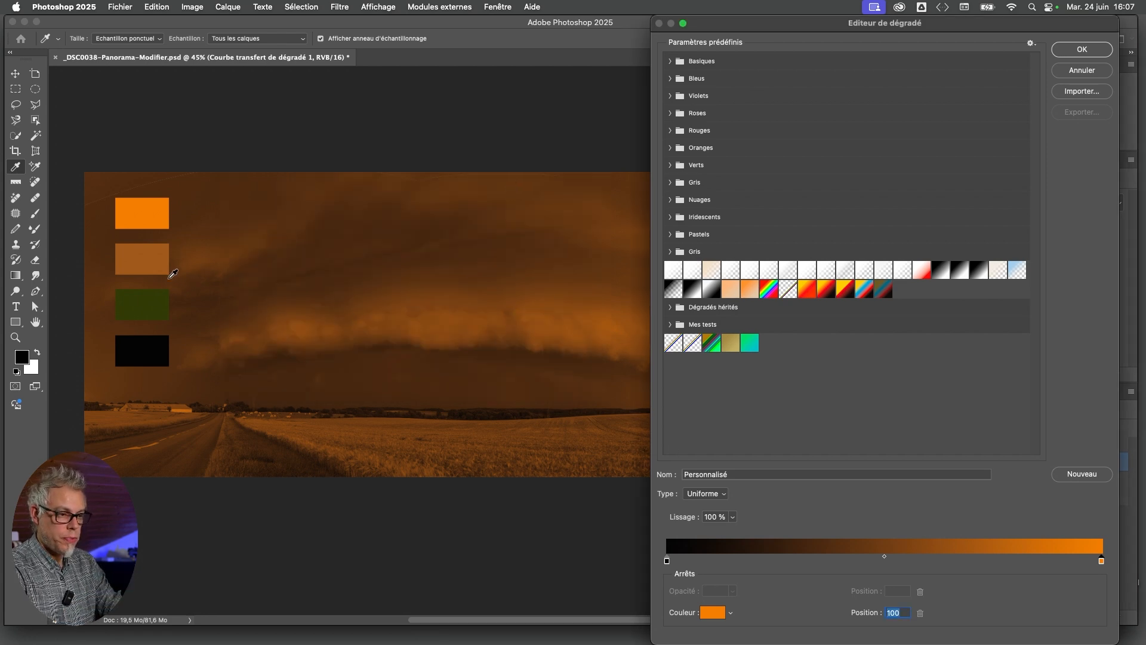
left_click(1082, 50)
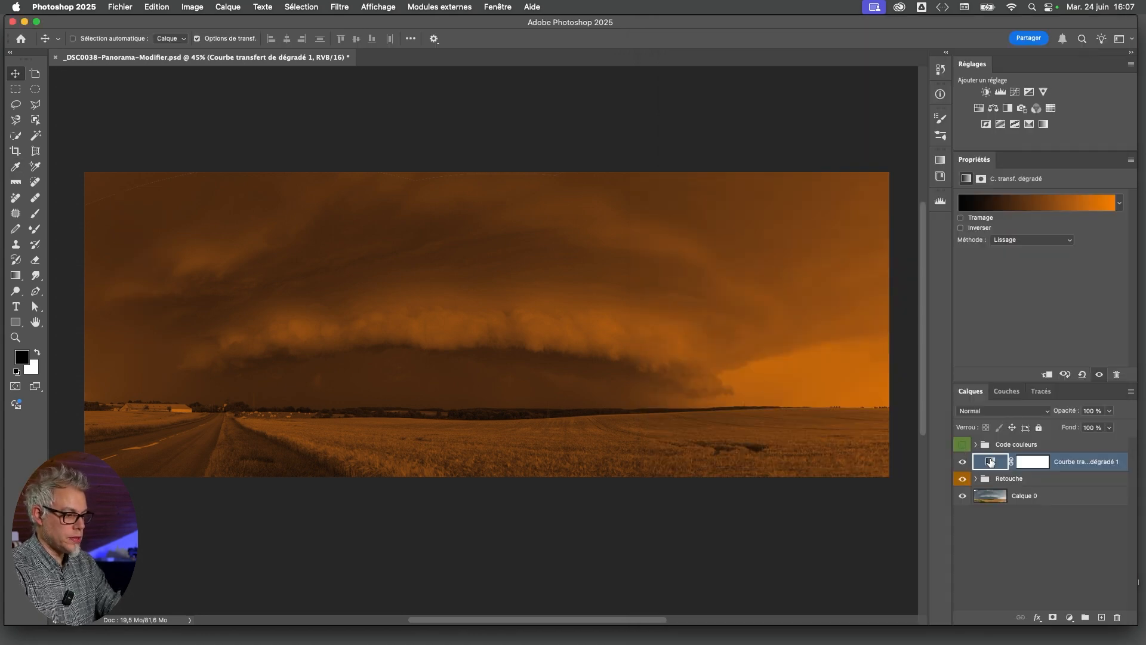
Blend the Gradient Map layer in Lumière tamisée mode at 71% opacity
left_click(997, 412)
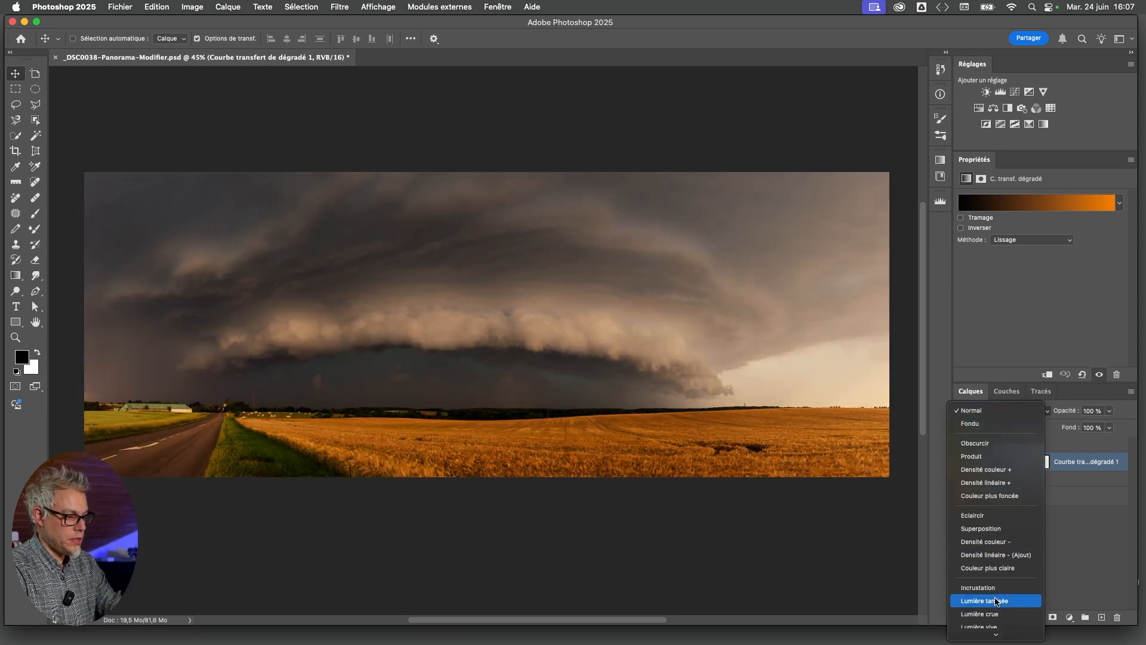
left_click(996, 600)
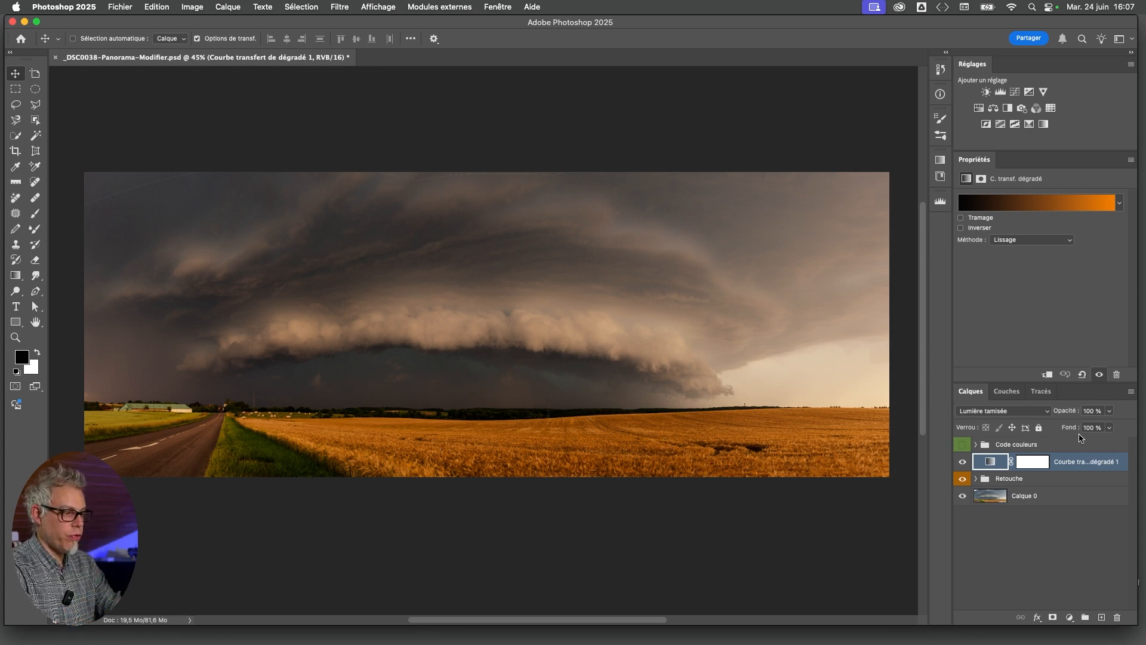
left_click(1109, 411)
left_click_drag(1110, 430, 1094, 427)
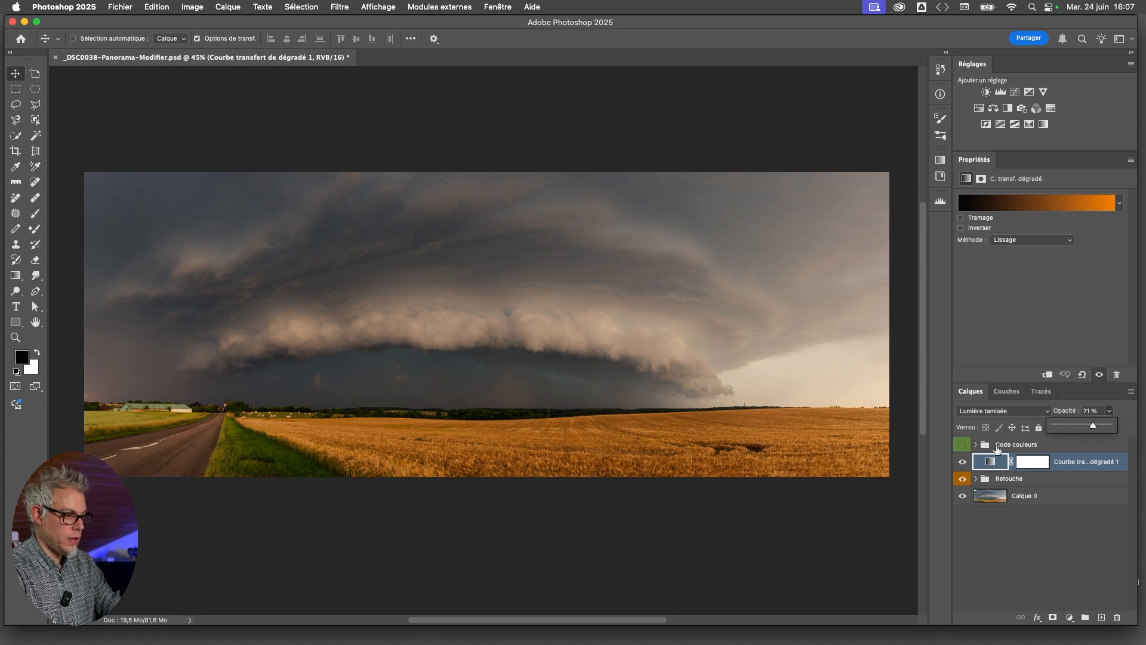
left_click(1026, 523)
Review the Gradient Map layer's gradient with the Code couleurs swatches displayed over the panorama
left_click(992, 465)
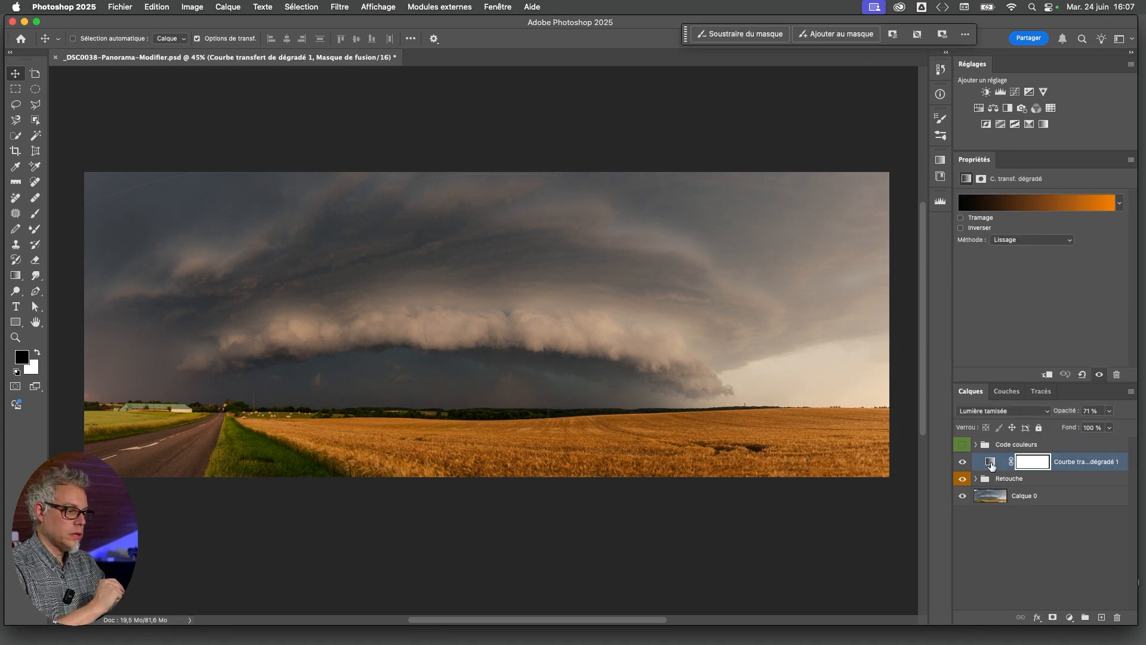
left_click(1044, 209)
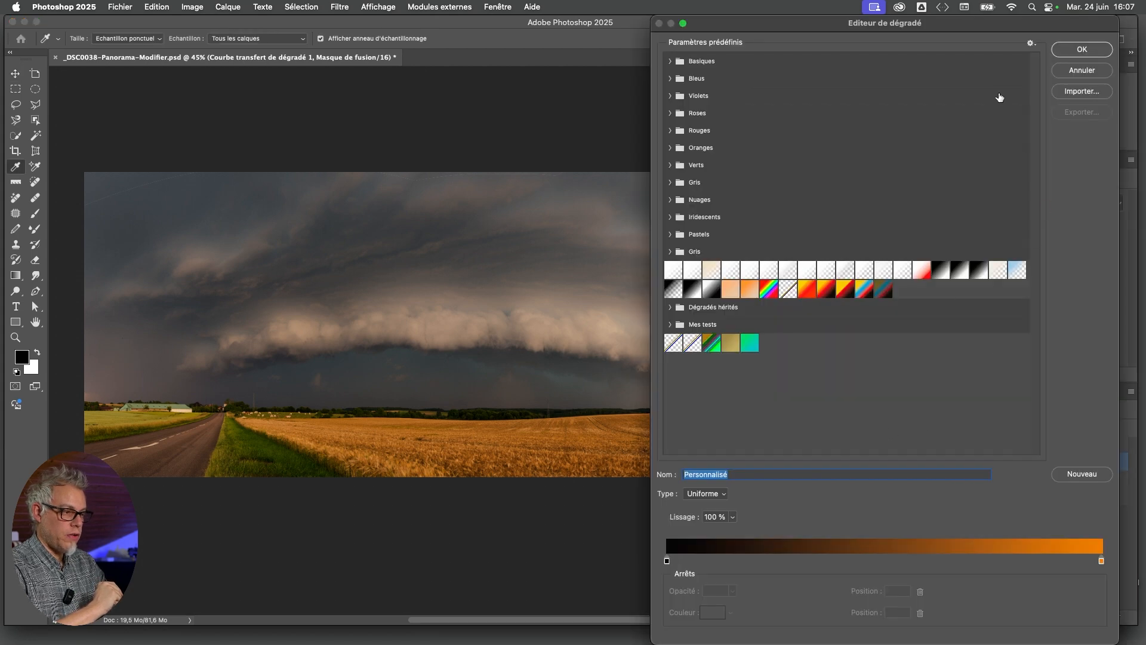
left_click(1073, 75)
left_click(963, 445)
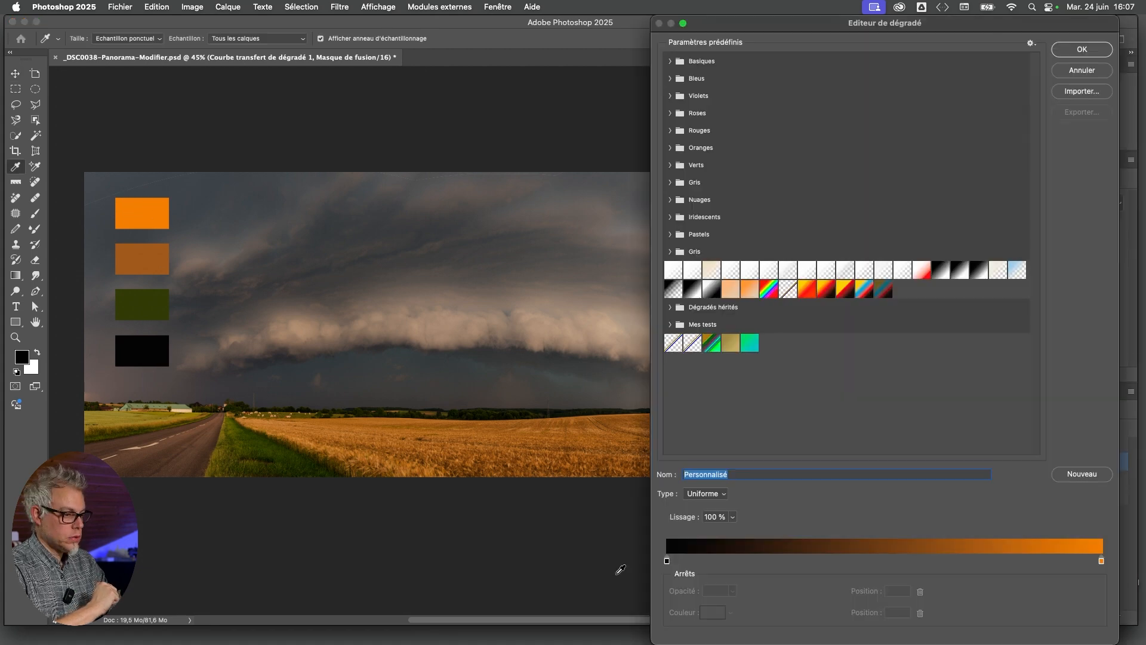
left_click(1094, 56)
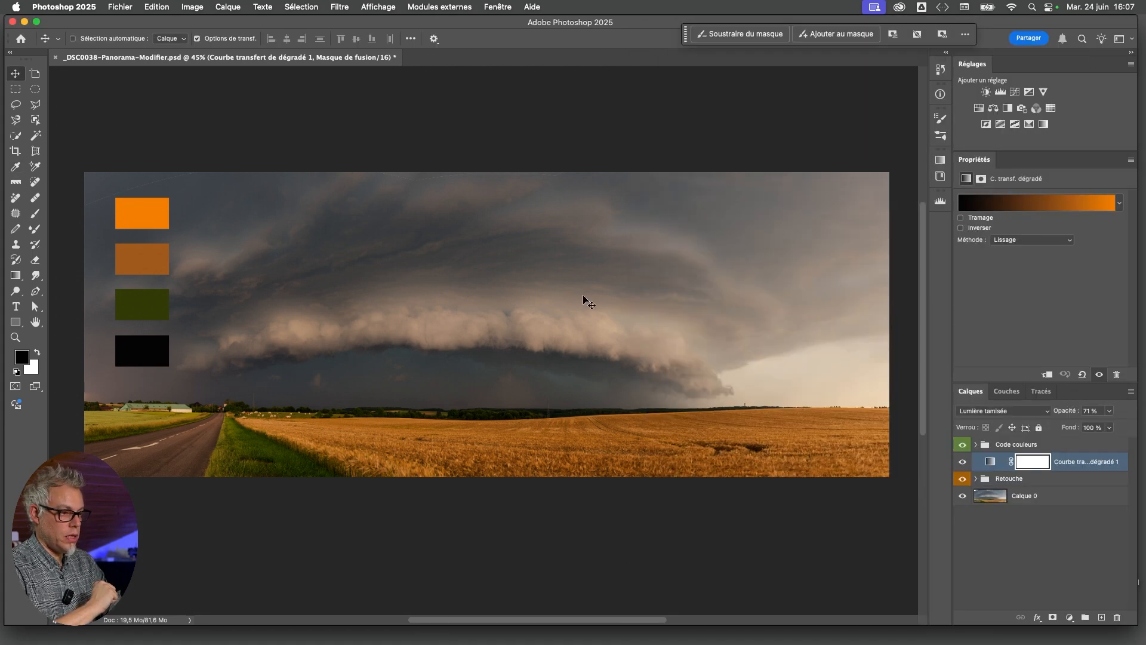
Shift the Code couleurs swatches slightly right and hide them, and compare the image with and without the Gradient Map layer
mouse_move(132, 259)
left_mouse_down()
mouse_move(291, 377)
mouse_move(275, 393)
mouse_move(361, 482)
mouse_move(349, 477)
mouse_move(554, 480)
mouse_move(148, 258)
left_mouse_up()
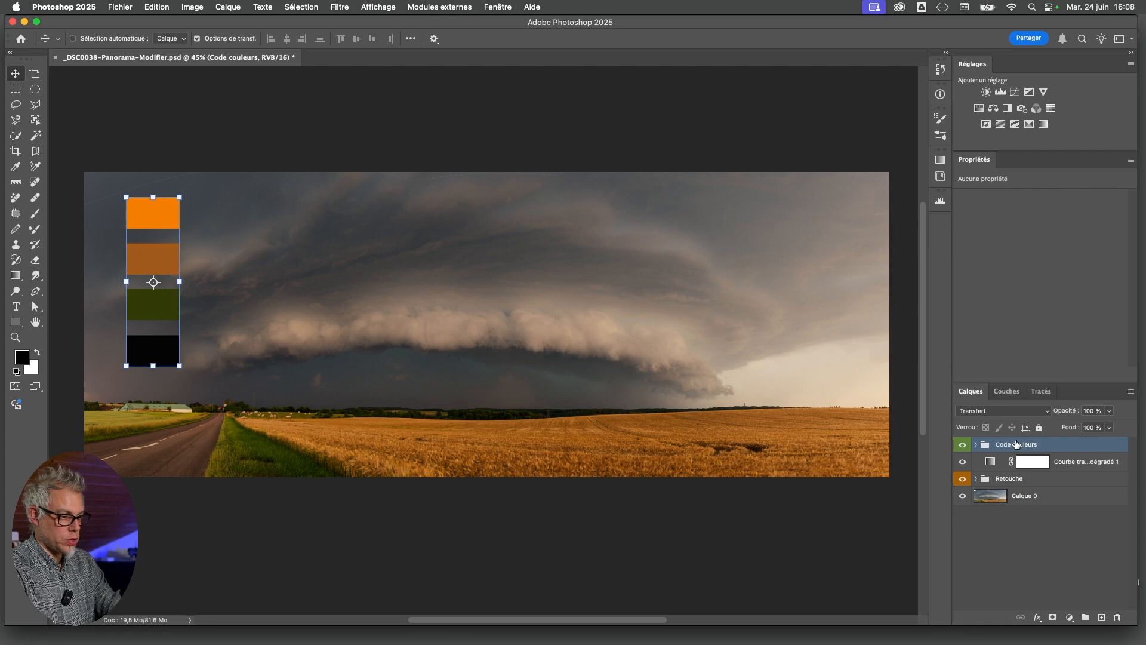
left_click(961, 445)
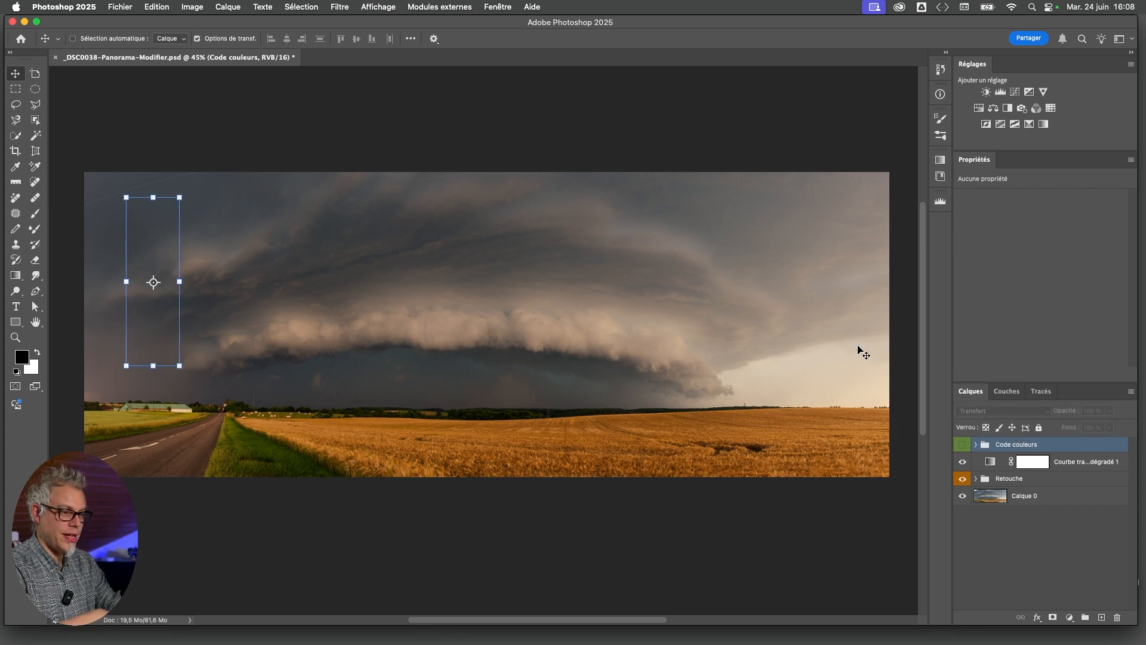
left_click(1012, 555)
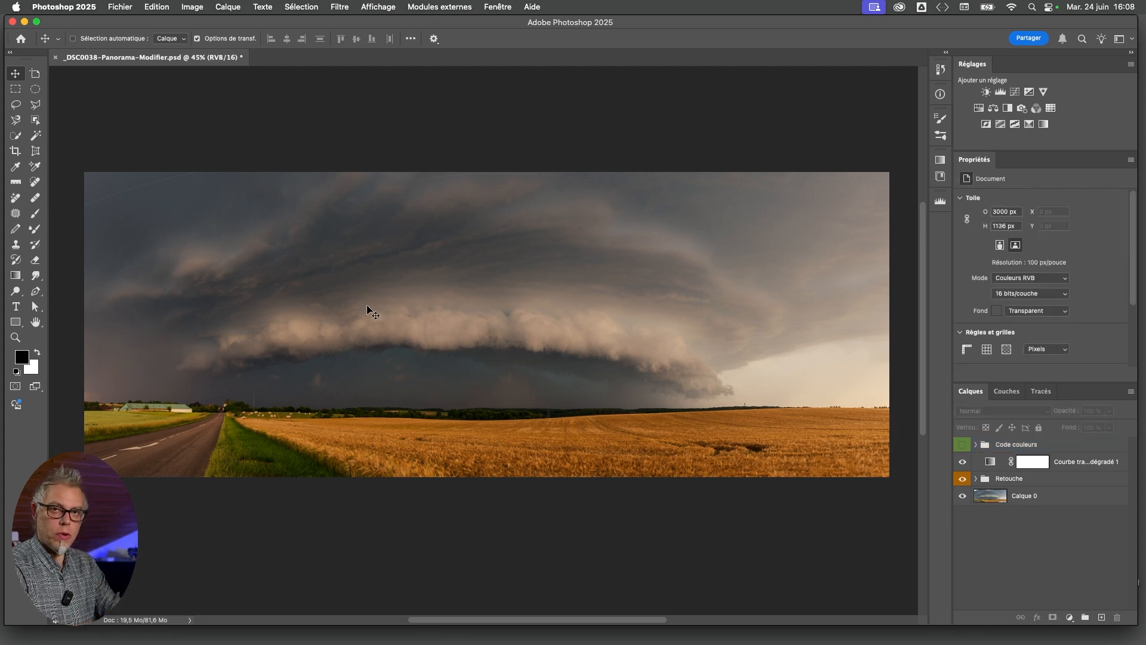
left_click(962, 462)
left_click(962, 462)
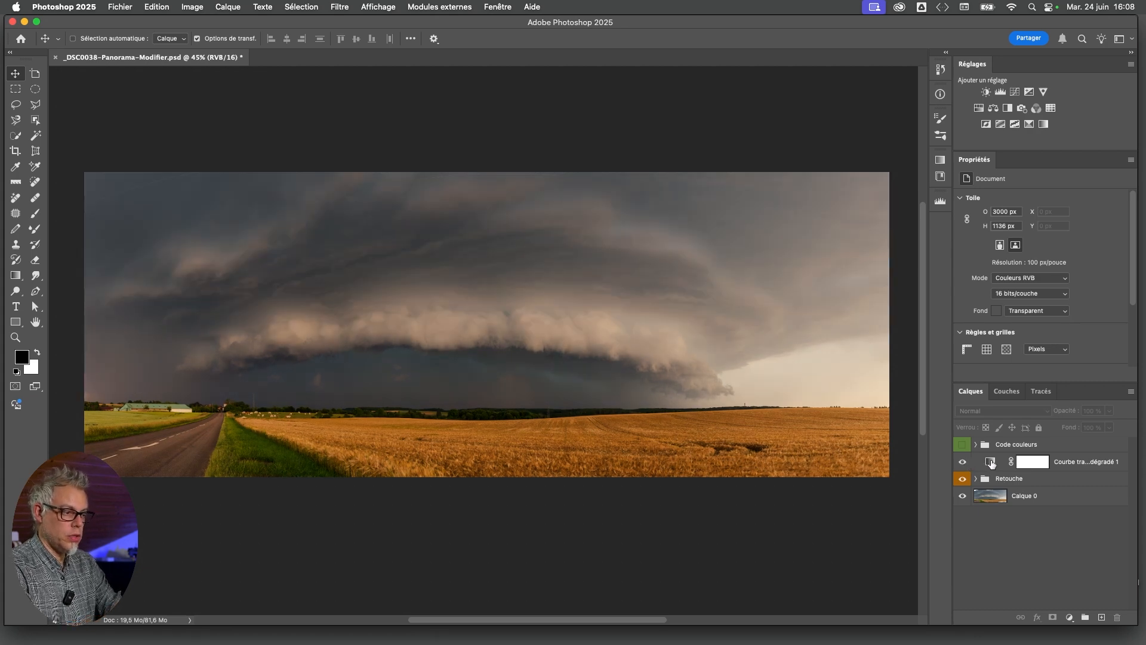
Darken the gradient map's stop at position 0 to 060606 and apply the gradient
left_click(991, 462)
left_click(1042, 203)
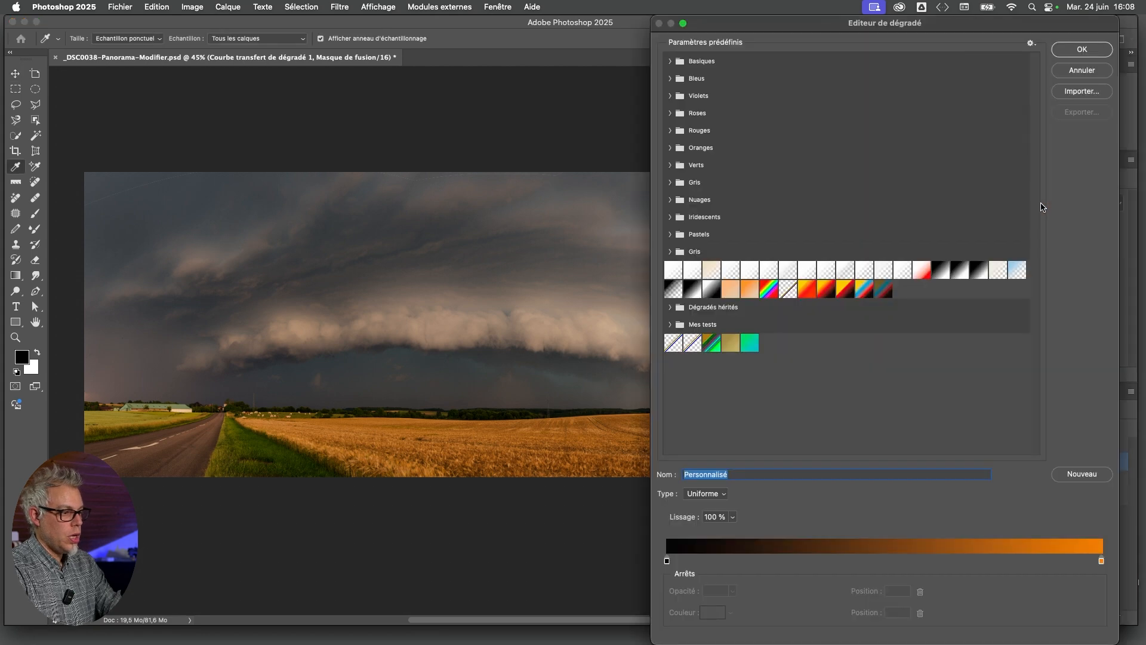
left_click_drag(950, 24, 967, 24)
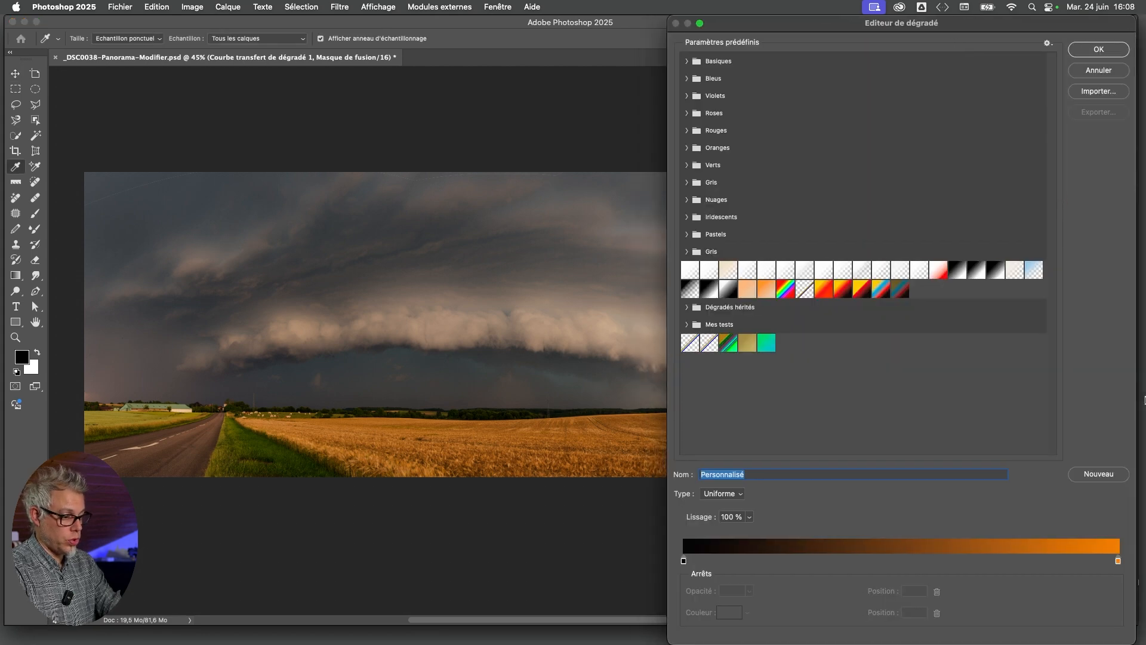
left_click(684, 561)
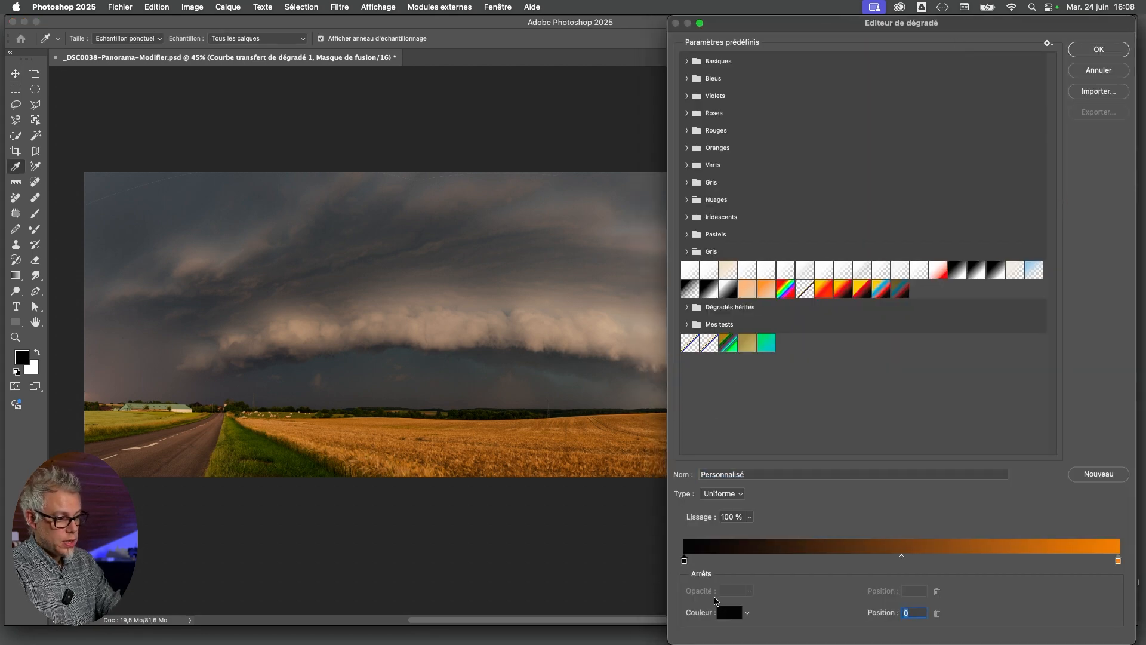
left_click(734, 616)
left_click_drag(369, 176, 774, 190)
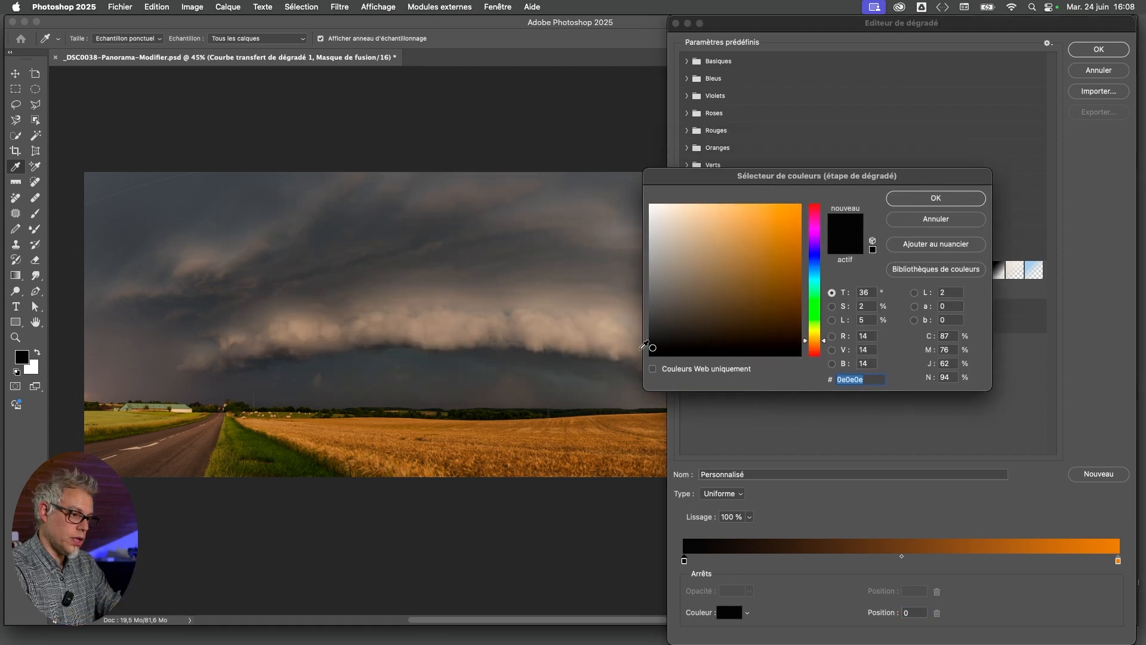
mouse_move(653, 347)
left_mouse_down()
mouse_move(735, 264)
mouse_move(769, 346)
mouse_move(653, 353)
left_mouse_up()
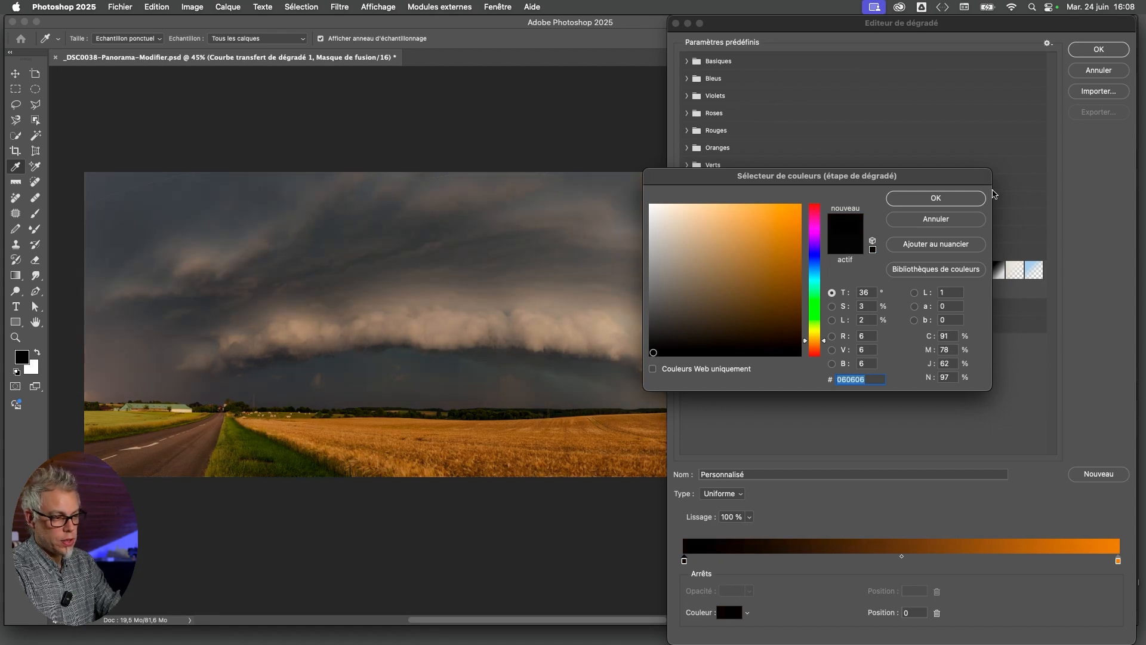
left_click(956, 203)
left_click(1099, 49)
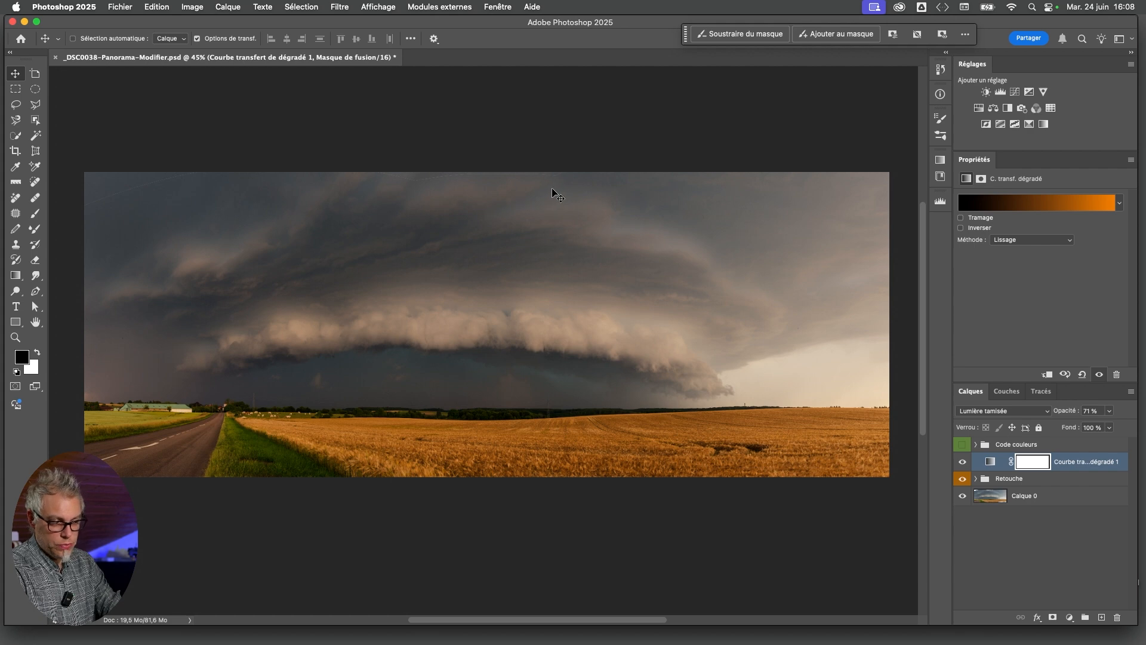
Add a colour stop at position 11 of the Gradient Map layer's gradient and make it dark blue, 181b27
left_click(990, 462)
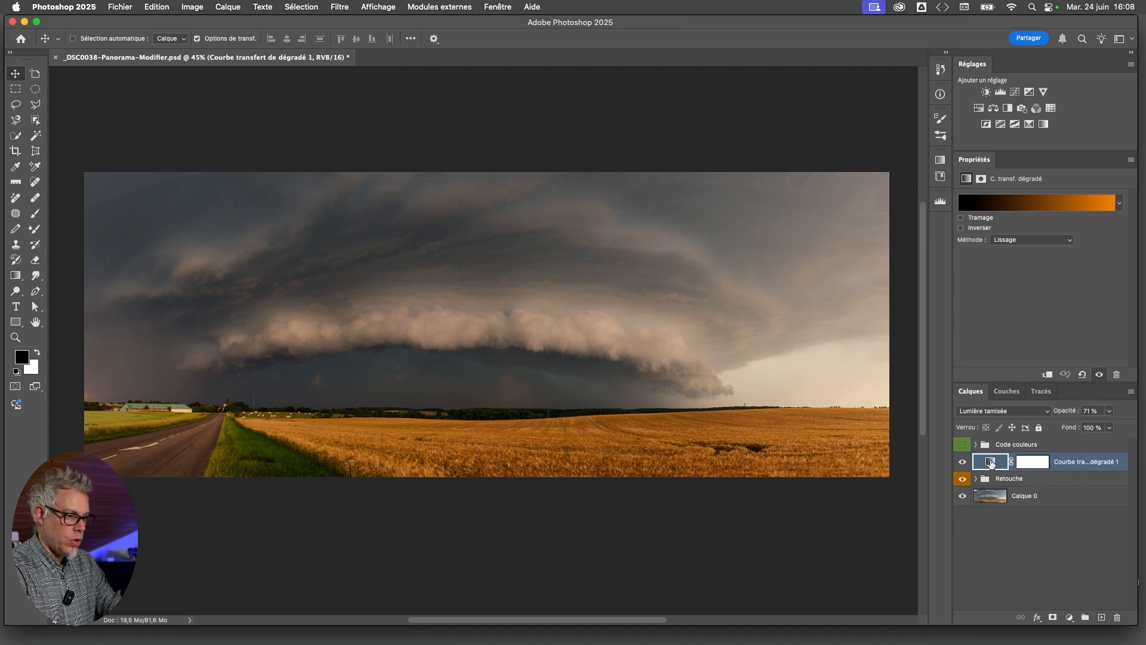
left_click(1025, 209)
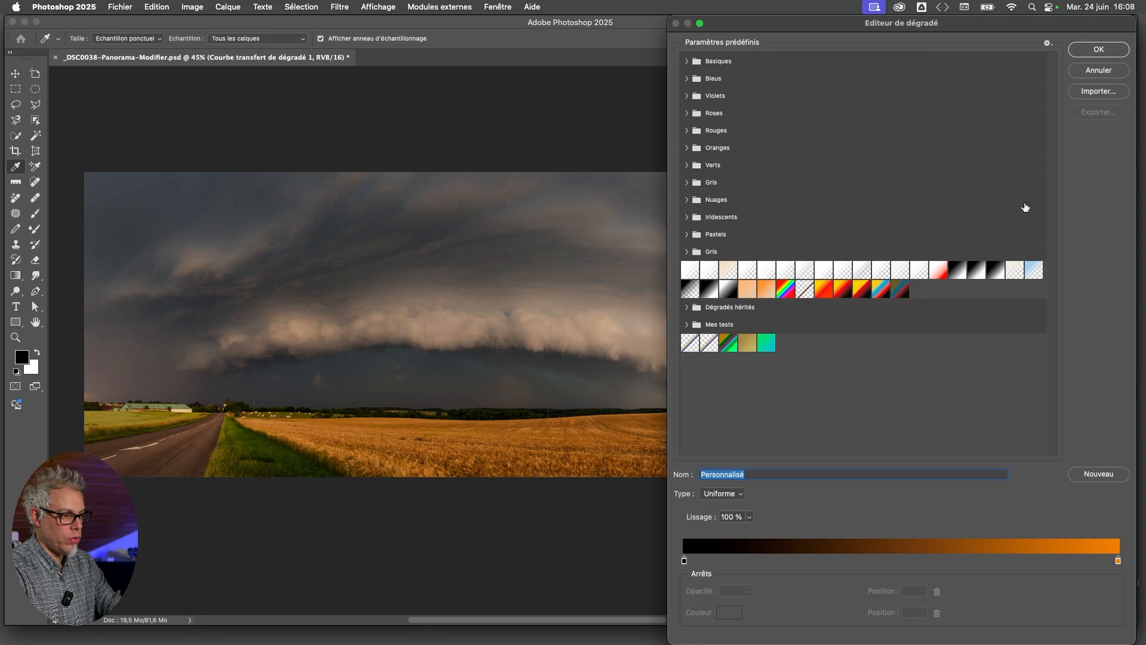
left_click(734, 559)
left_click(731, 612)
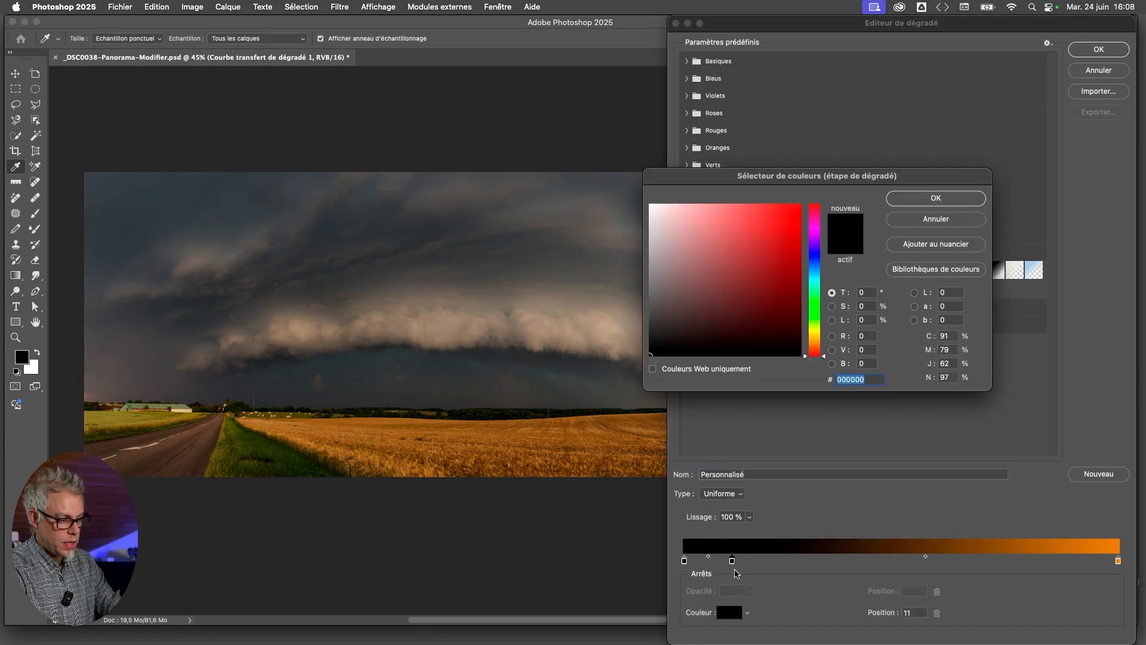
left_click_drag(804, 289, 706, 333)
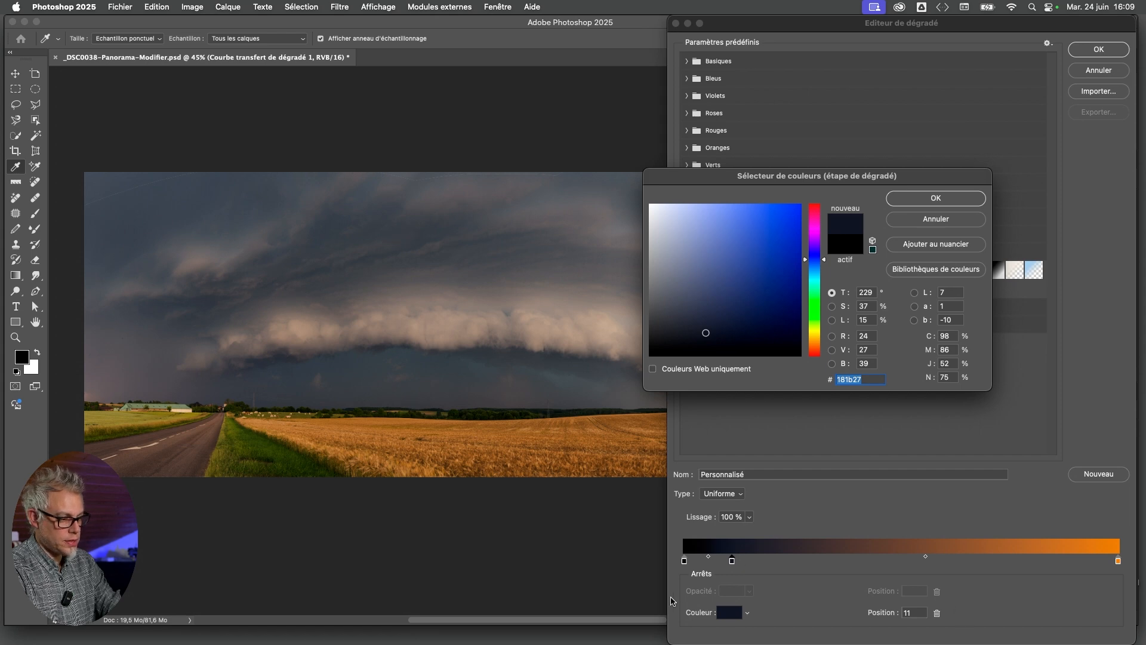
key("Return")
Move the orange stop to position 81 and its midpoint to 43, apply the gradient, and compare the image with and without the layer
left_click_drag(1118, 561, 1039, 563)
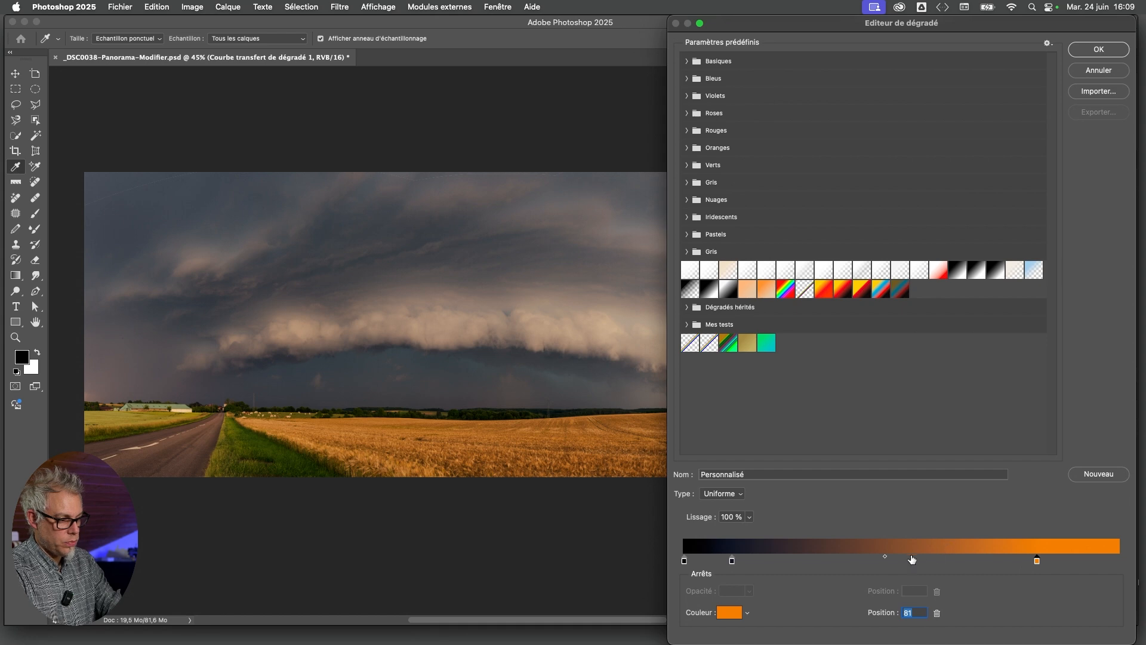
left_click_drag(887, 559, 867, 561)
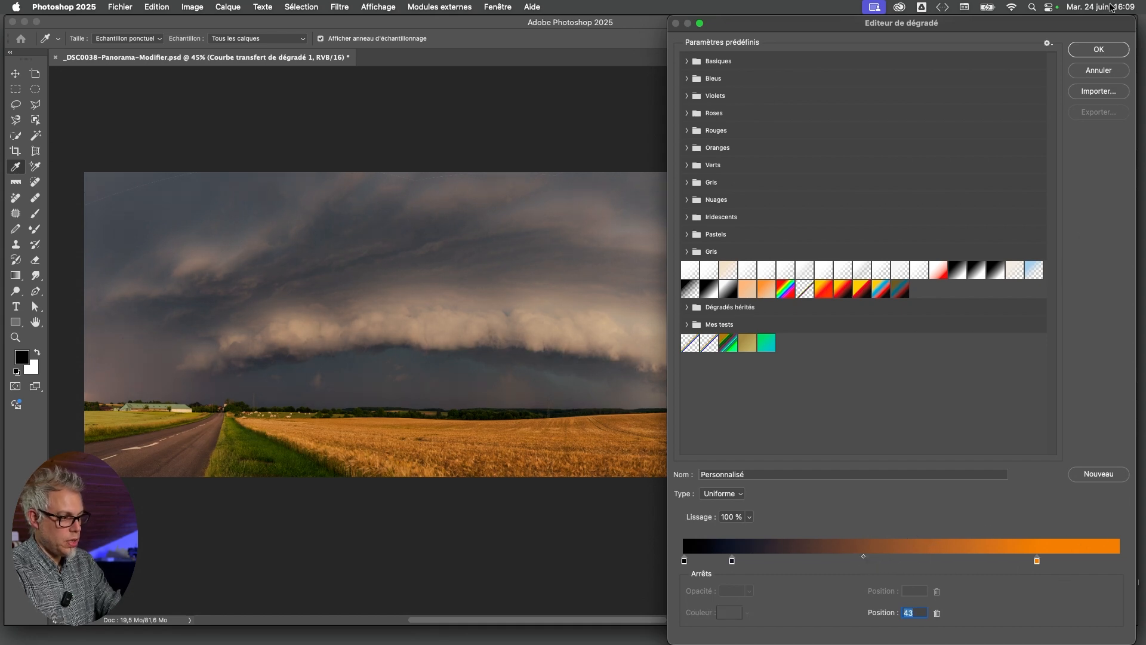
left_click(1105, 49)
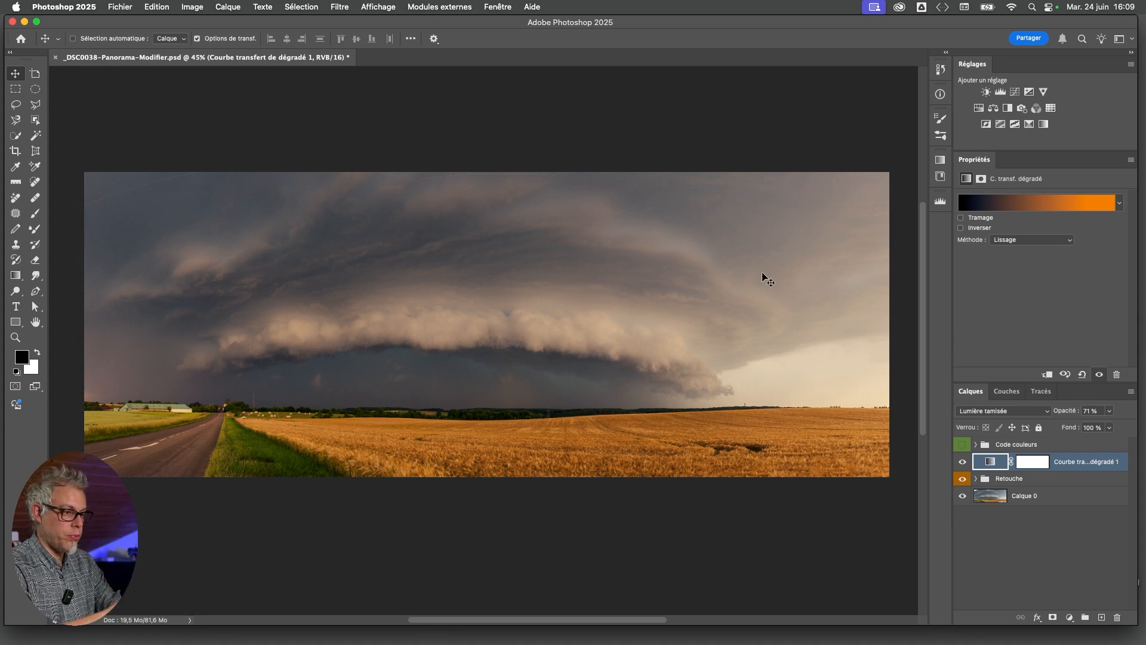
left_click(962, 462)
left_click(963, 461)
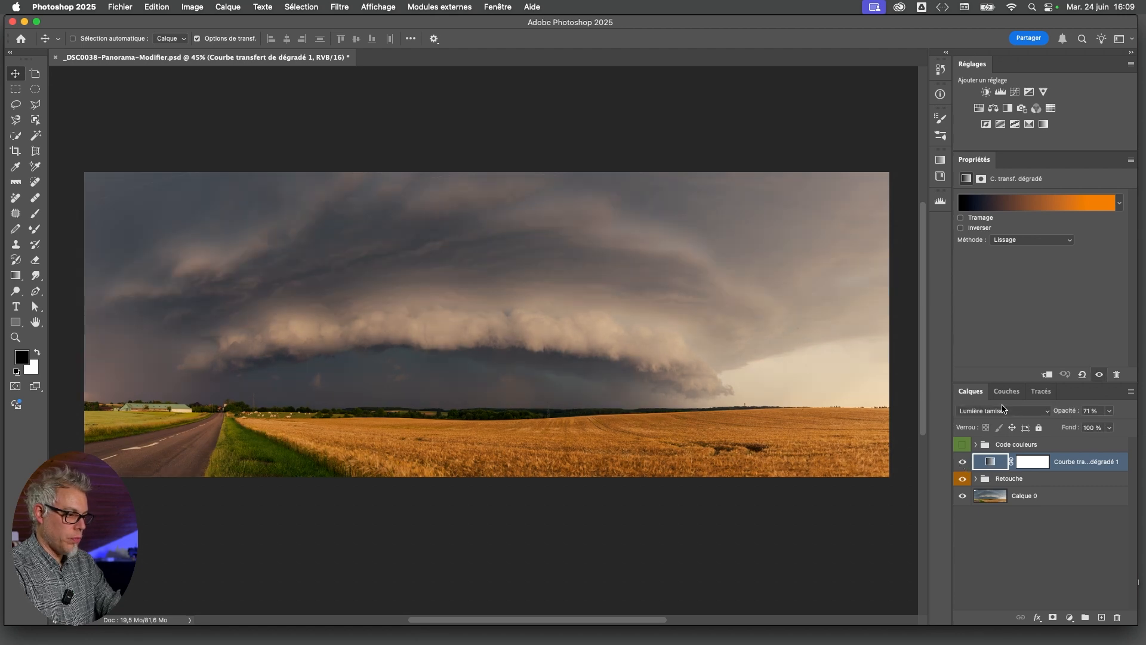
Try the Gradient Map layer in Incrustation mode at 46% opacity and compare the image with and without it
left_click(1003, 410)
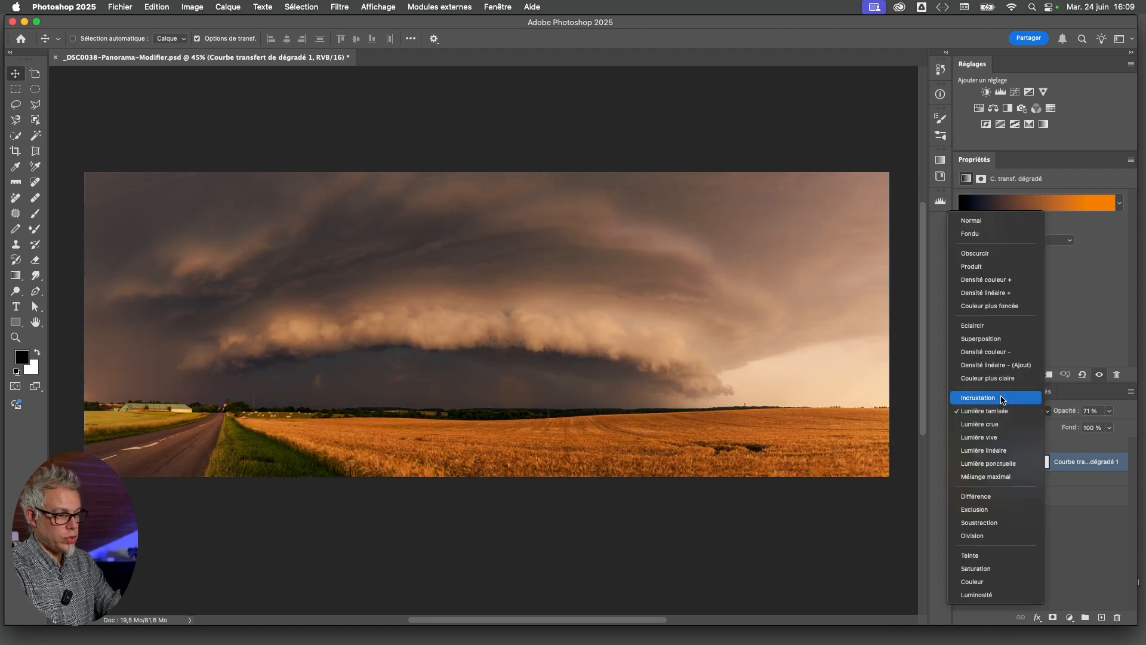
left_click(1001, 399)
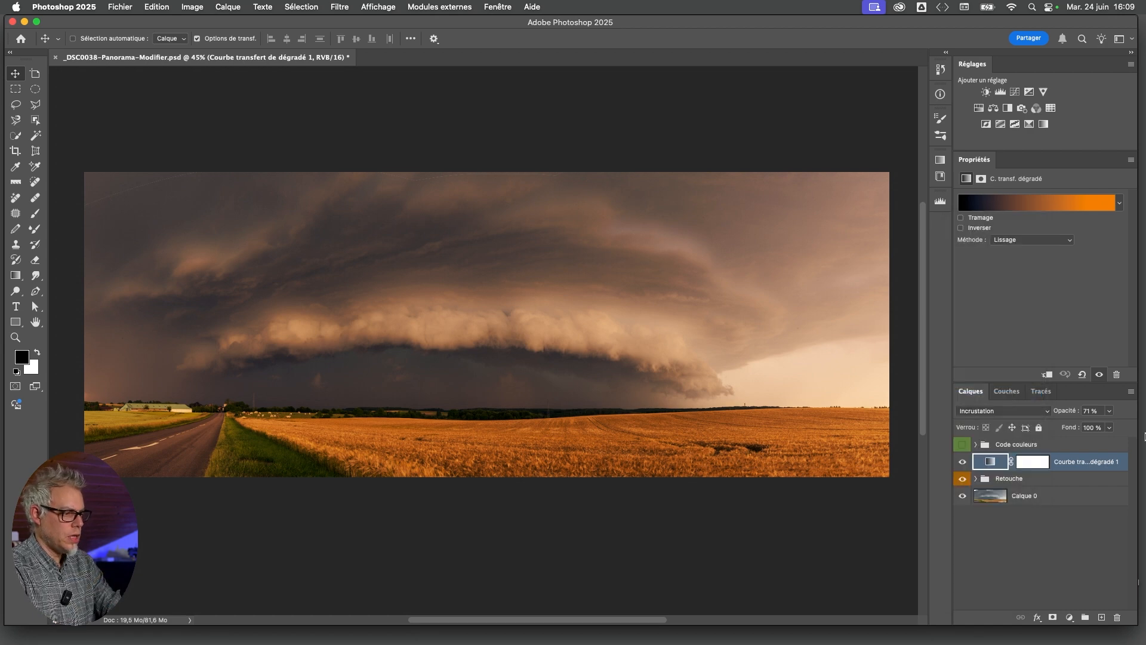
left_click_drag(1110, 416, 1096, 426)
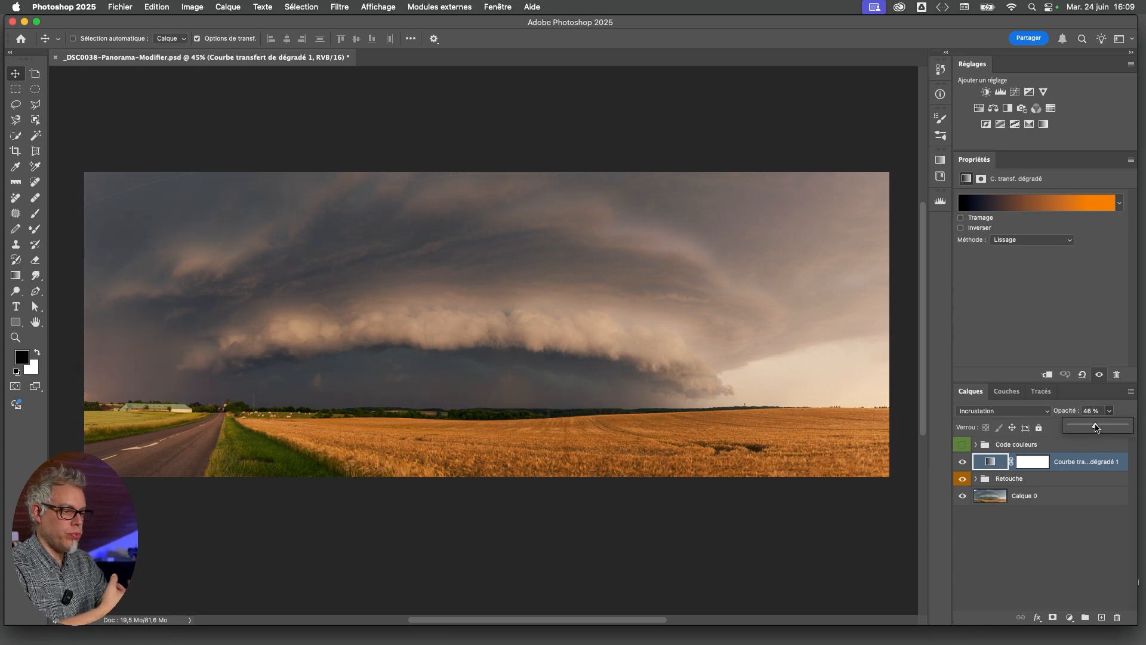
left_click(962, 462)
left_click(963, 462)
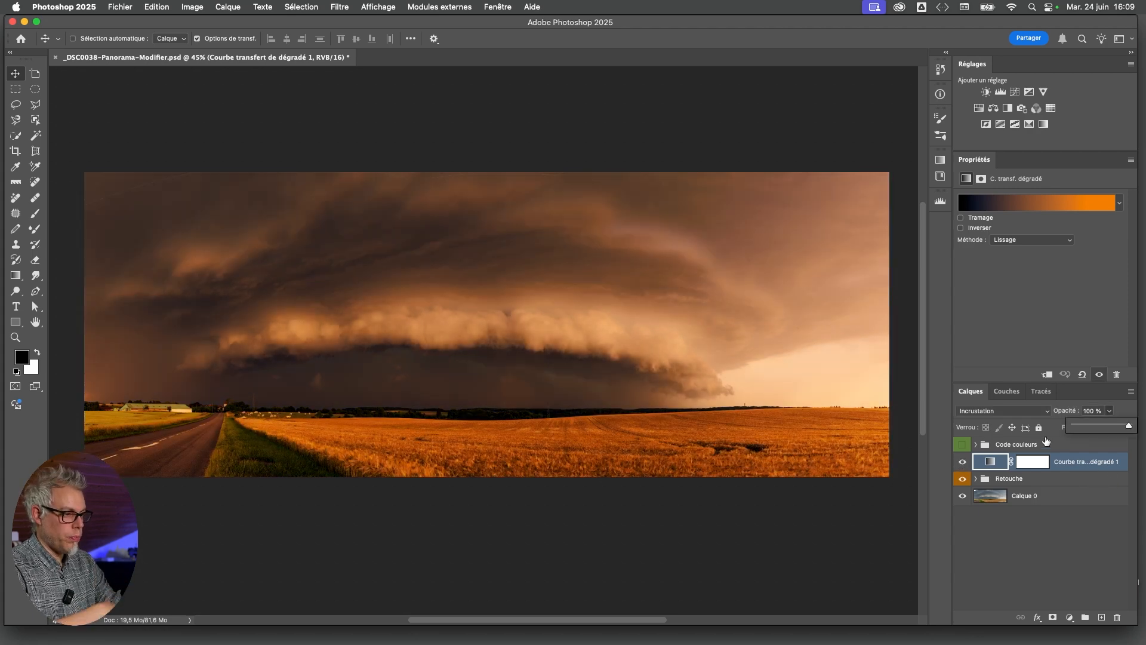
Blend the Gradient Map layer in Lumière tamisée mode at 66% opacity
left_click_drag(1145, 434, 1109, 429)
left_click(996, 412)
left_click(998, 424)
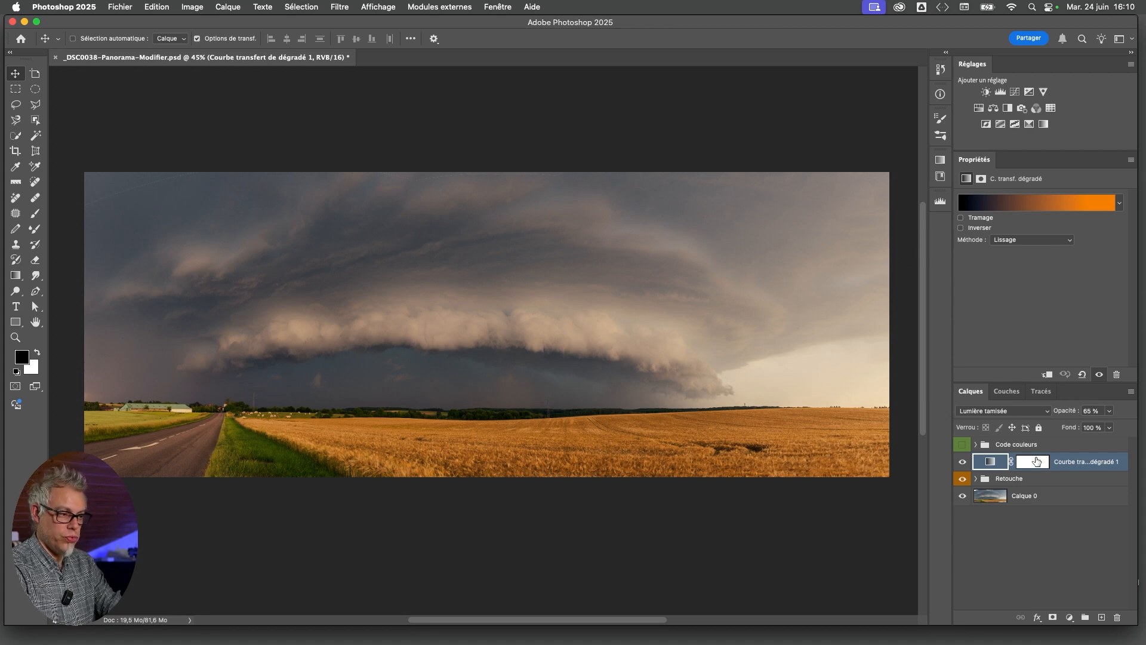
left_click(1109, 410)
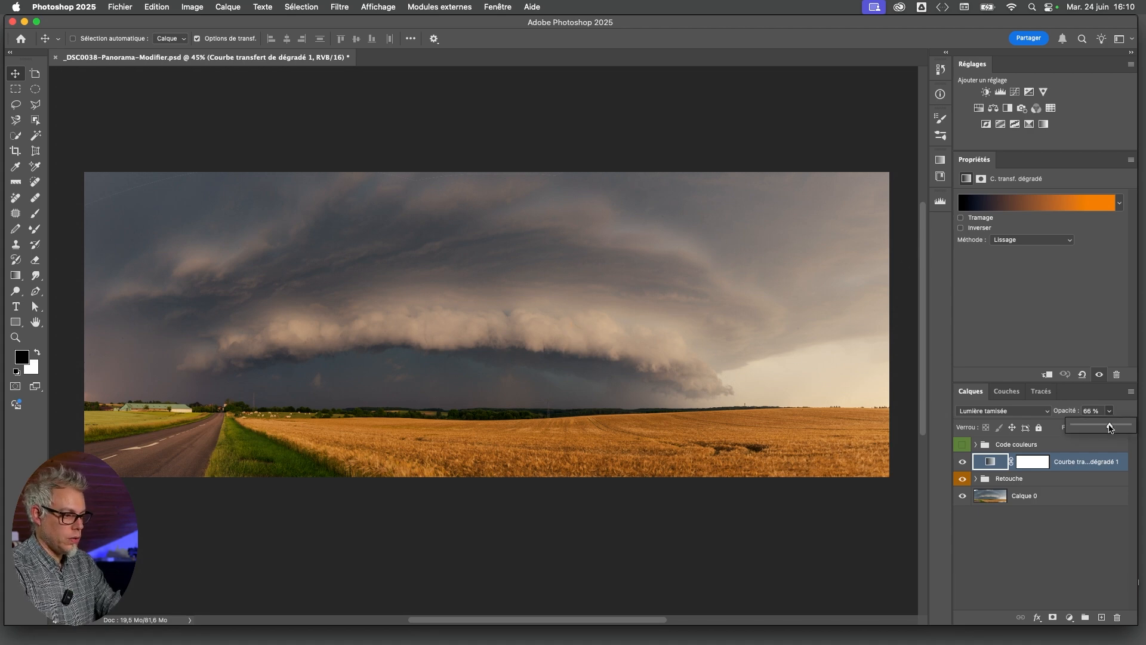
left_click(1054, 544)
Show and reposition the Code couleurs swatches over the left part of the sky, and delete the Gradient Map layer
left_click(962, 445)
left_click(999, 445)
left_click_drag(165, 253, 119, 233)
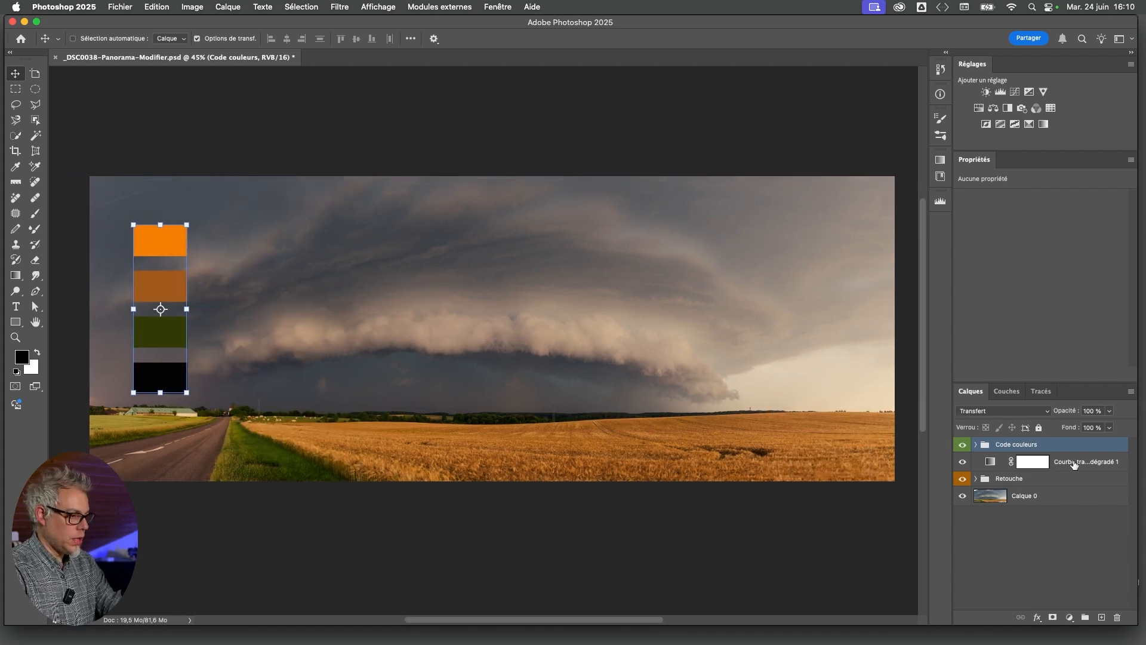
left_click(1085, 466)
mouse_move(1087, 464)
left_mouse_down()
mouse_move(1019, 537)
mouse_move(1047, 609)
mouse_move(1117, 617)
left_mouse_up()
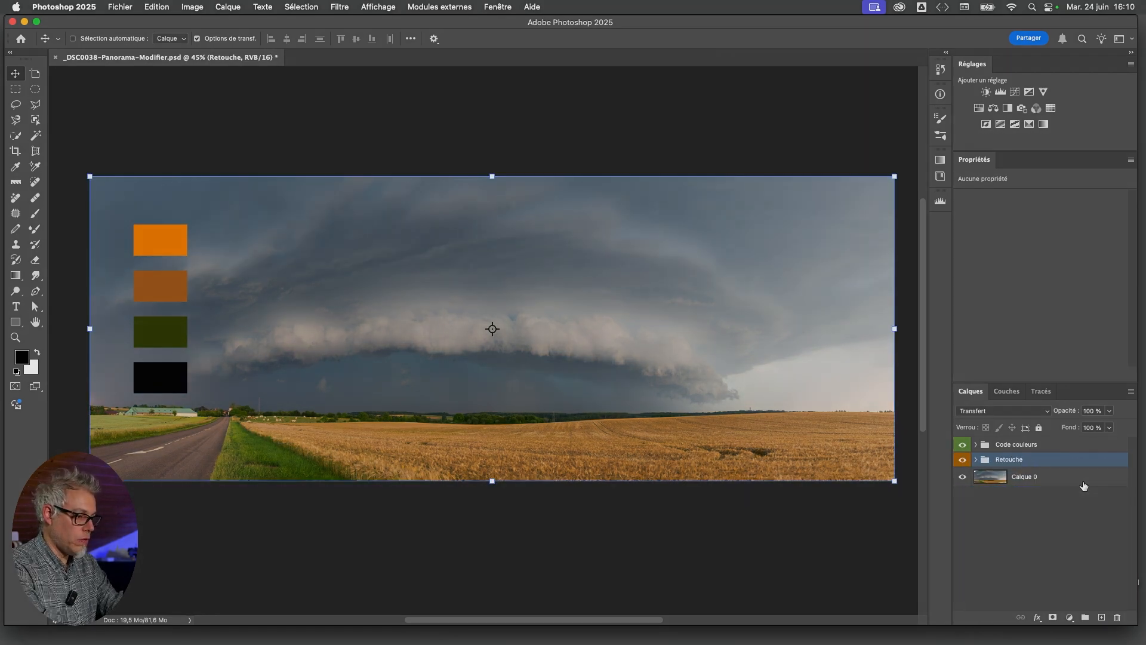
Duplicate the Calque 0 image layer, keeping the copy beneath the original
left_click(1069, 477, "shift")
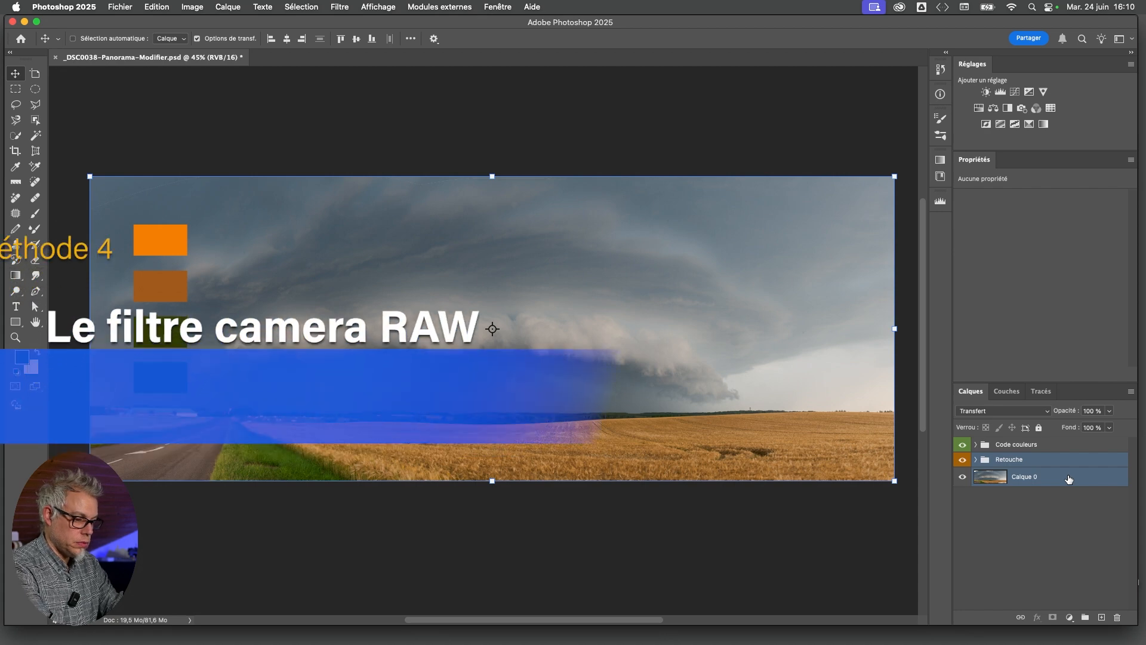
left_click(1064, 478)
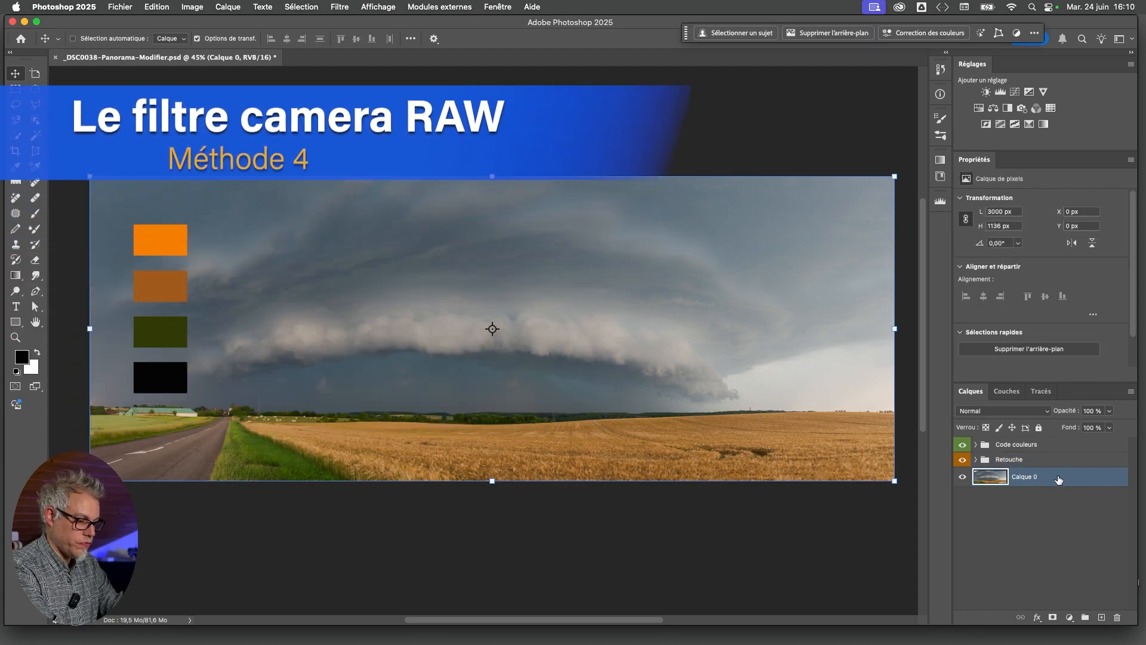
key("super+j")
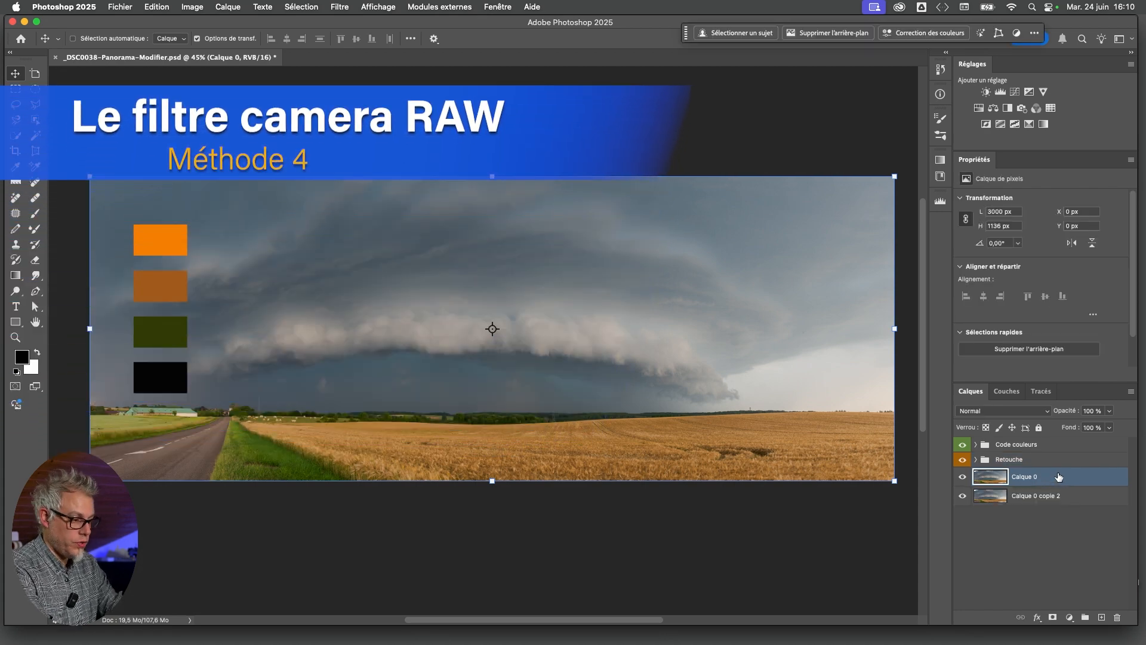
Convert the Retouche group and the Calque 0 layer together into one smart object
left_click(1059, 457, "shift")
right_click(1059, 457)
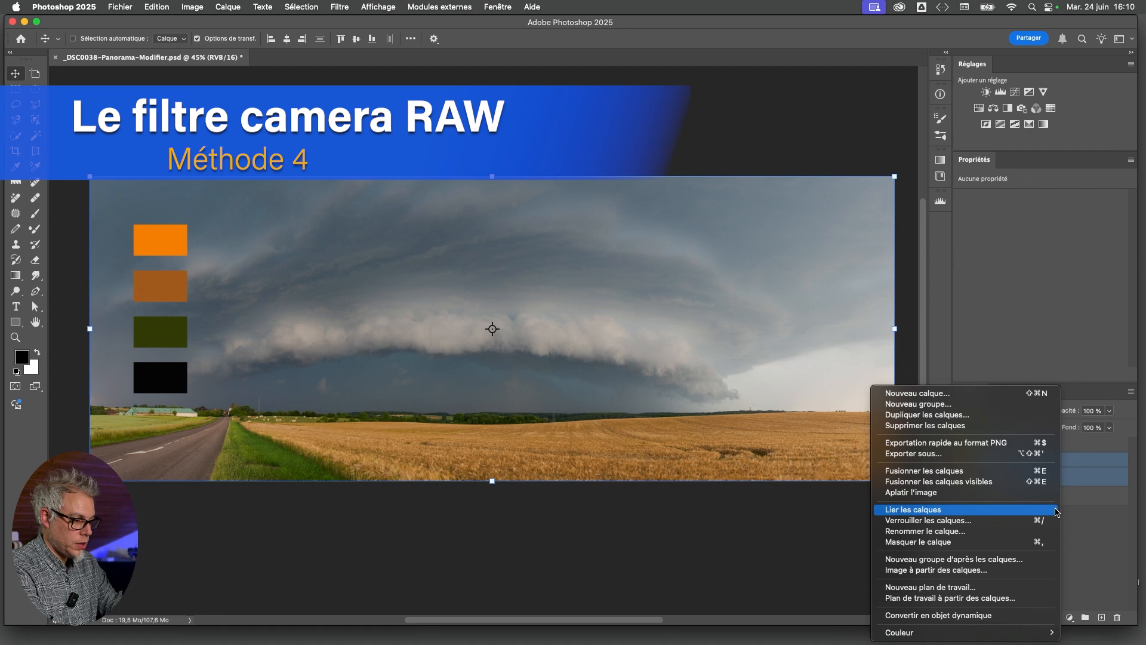
left_click(973, 618)
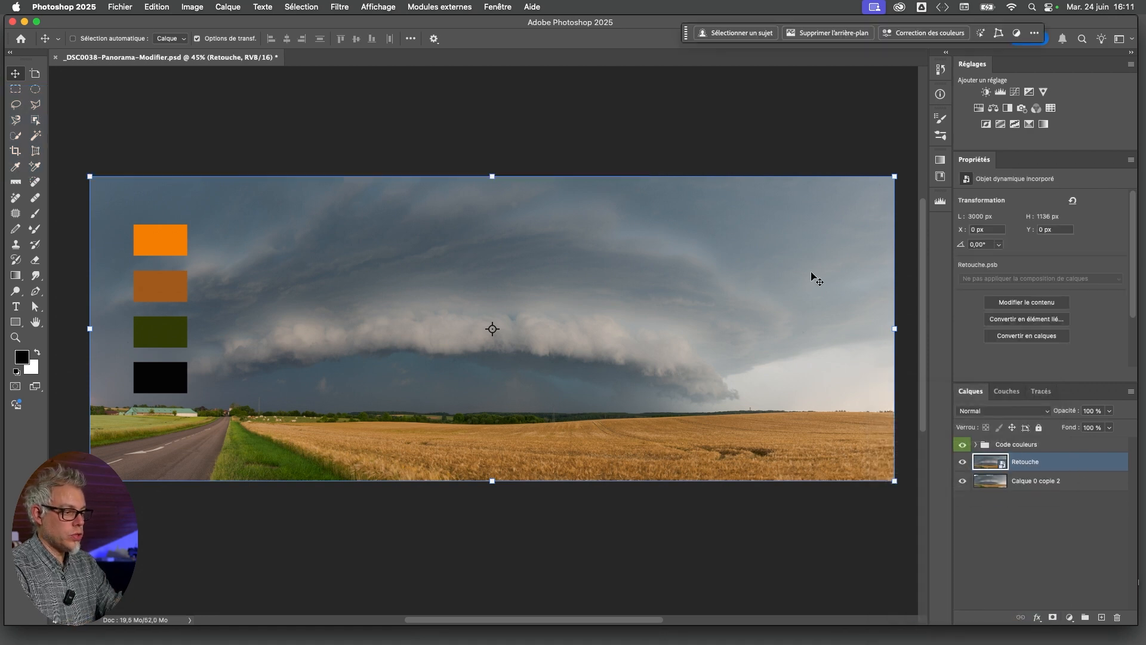
Apply the Camera Raw filter to the Retouche smart object and bring up all the Color Grading wheels, with the whole panorama in the preview
left_click(335, 7)
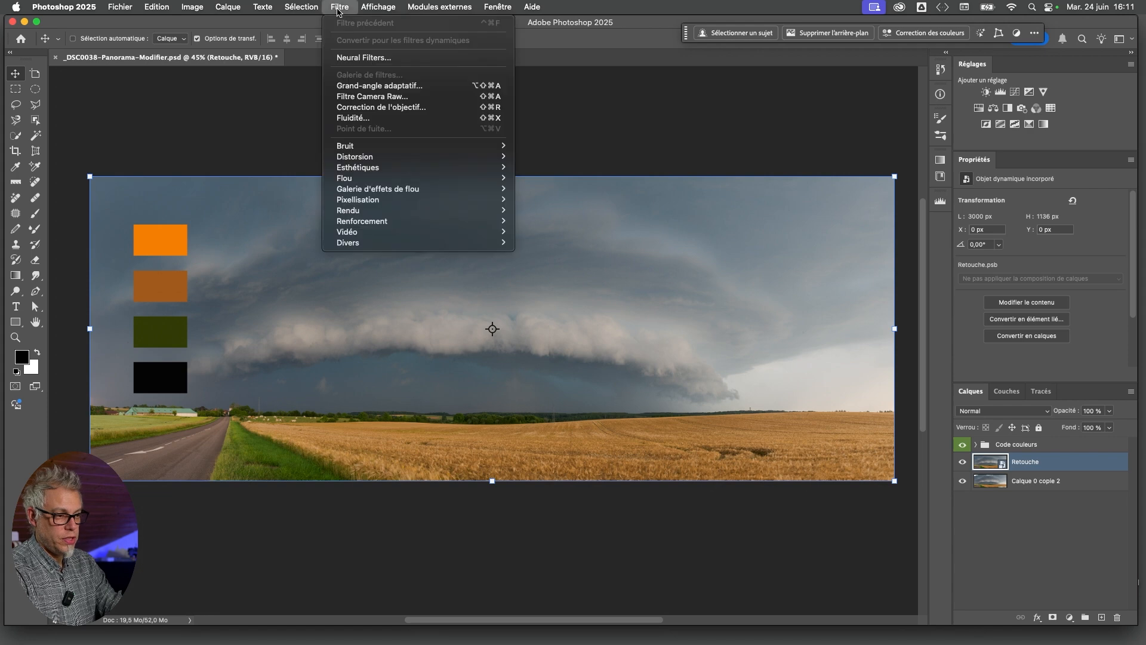
left_click(379, 100)
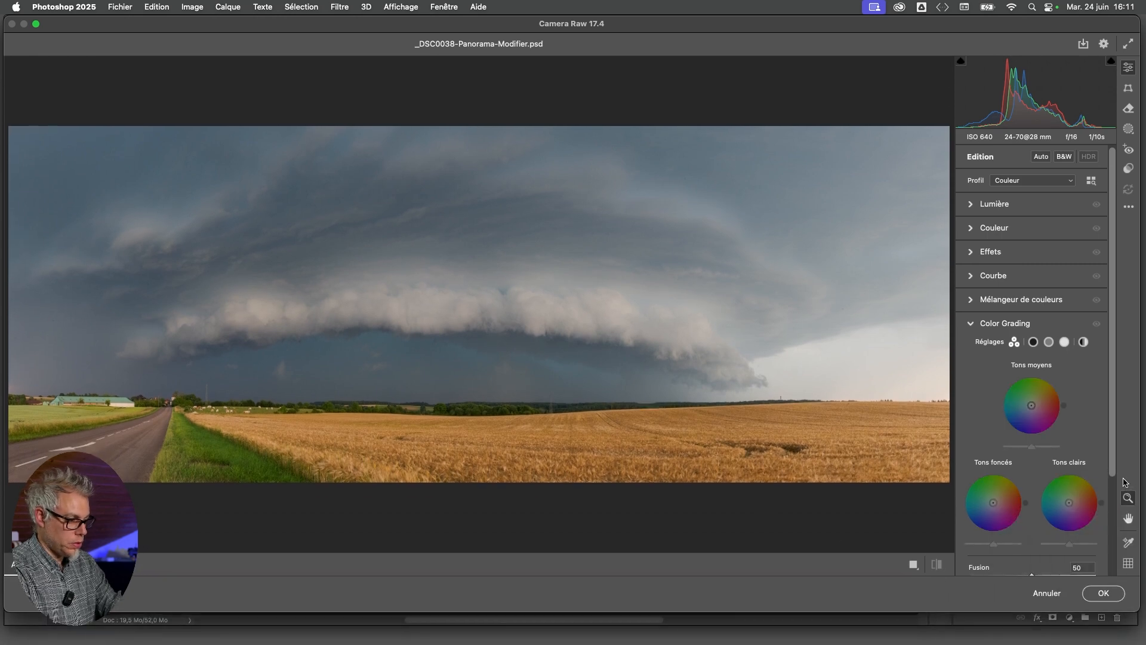
scroll(1049, 334, "down", 3)
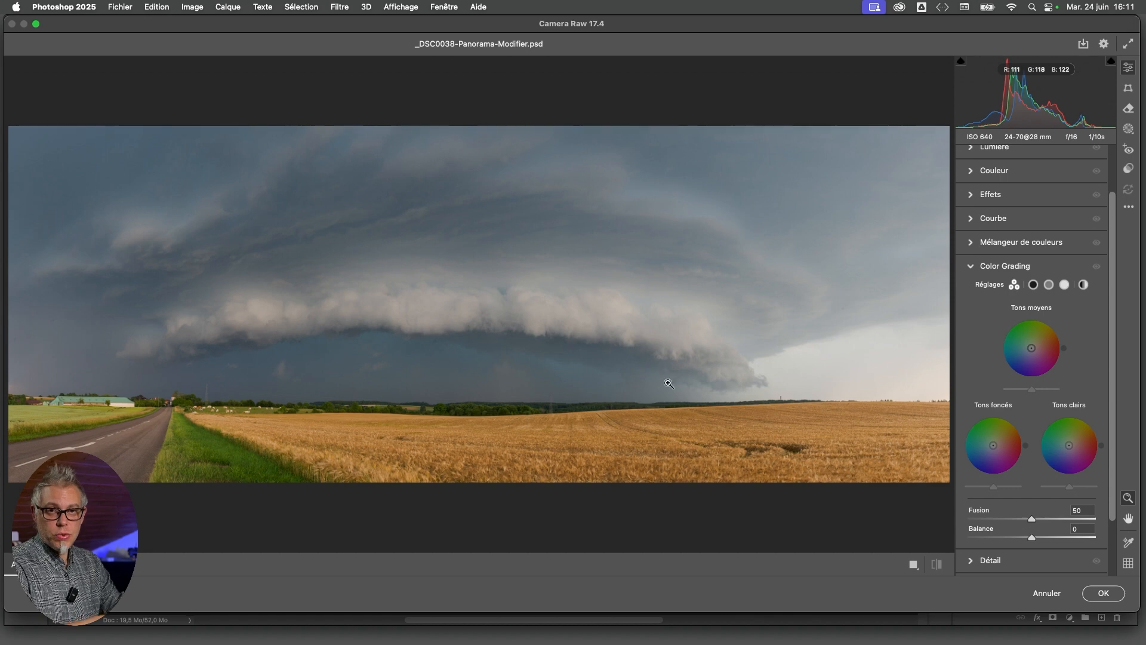
left_click_drag(662, 28, 665, 27)
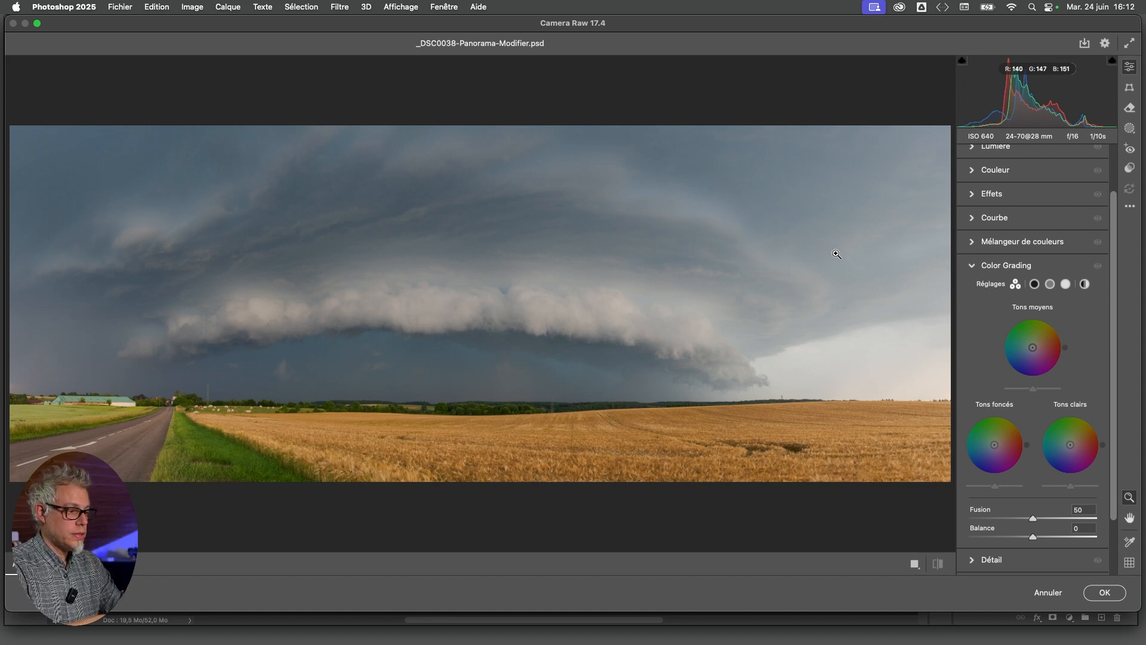
left_click_drag(1142, 43, 1078, 23)
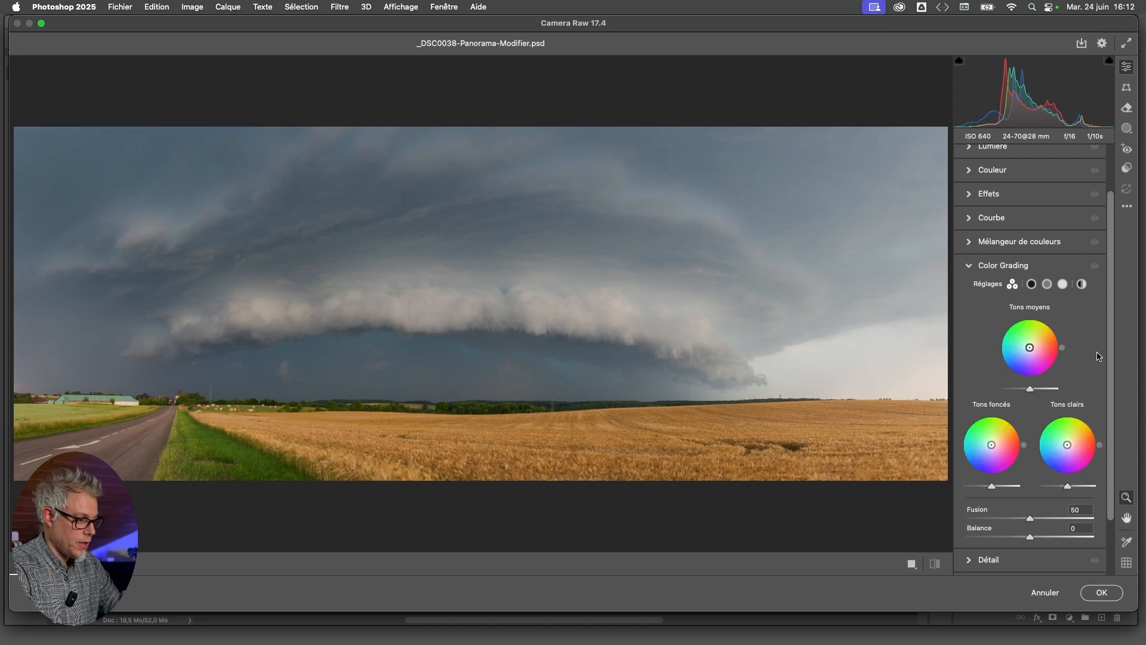
scroll(1015, 290, "down", 1)
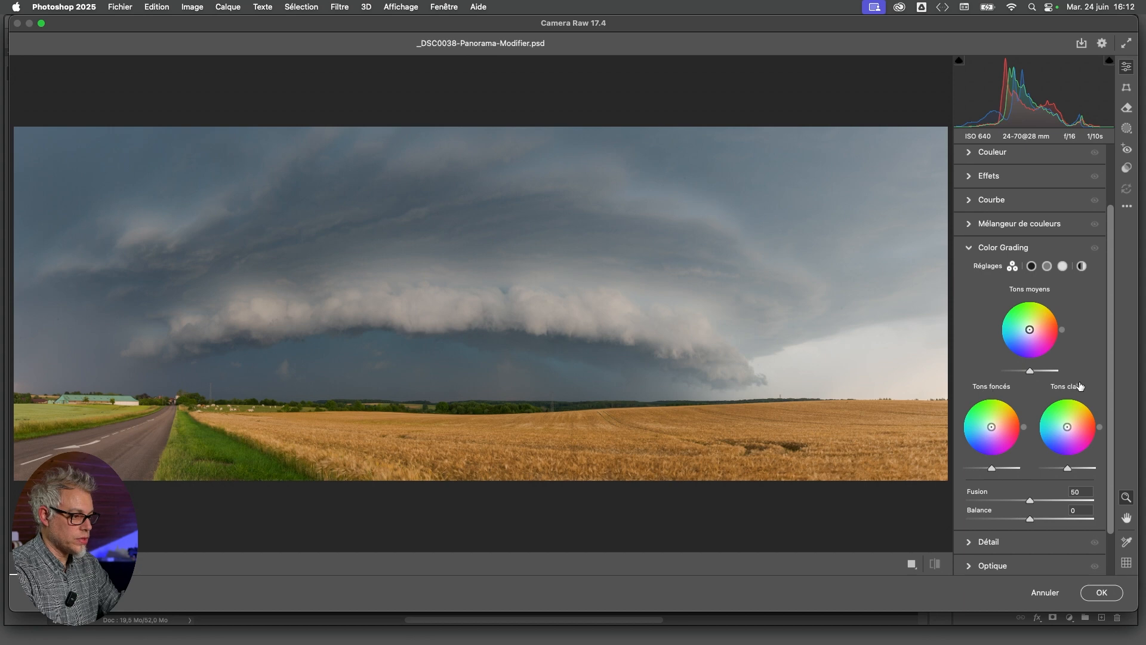
mouse_move(1081, 386)
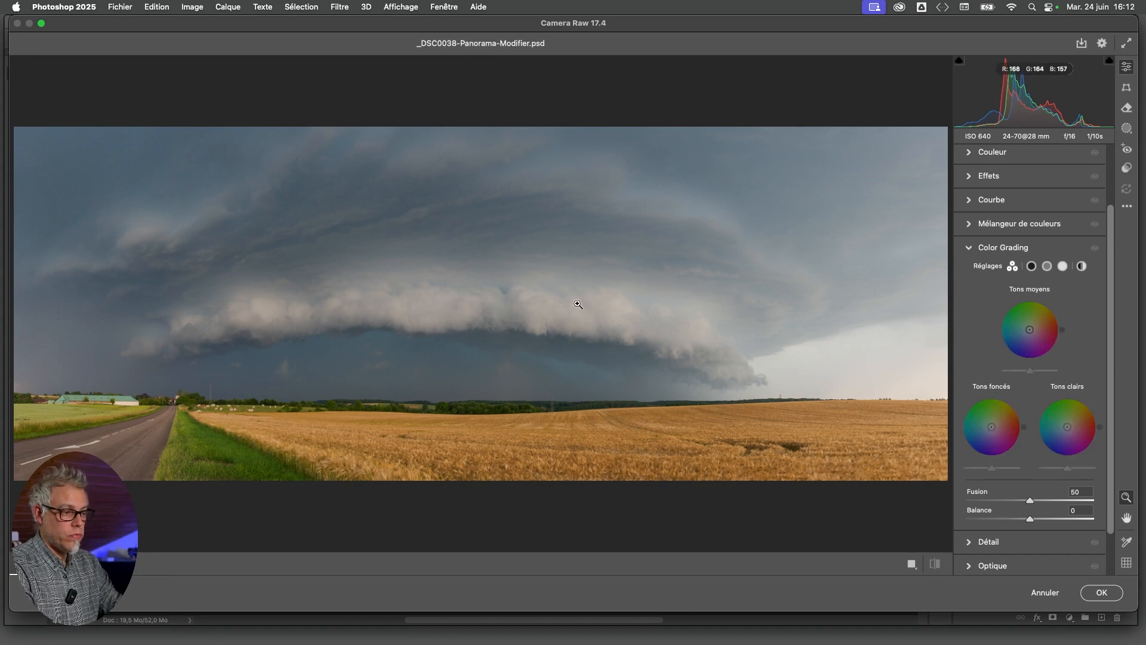
scroll(628, 323, "down", 2)
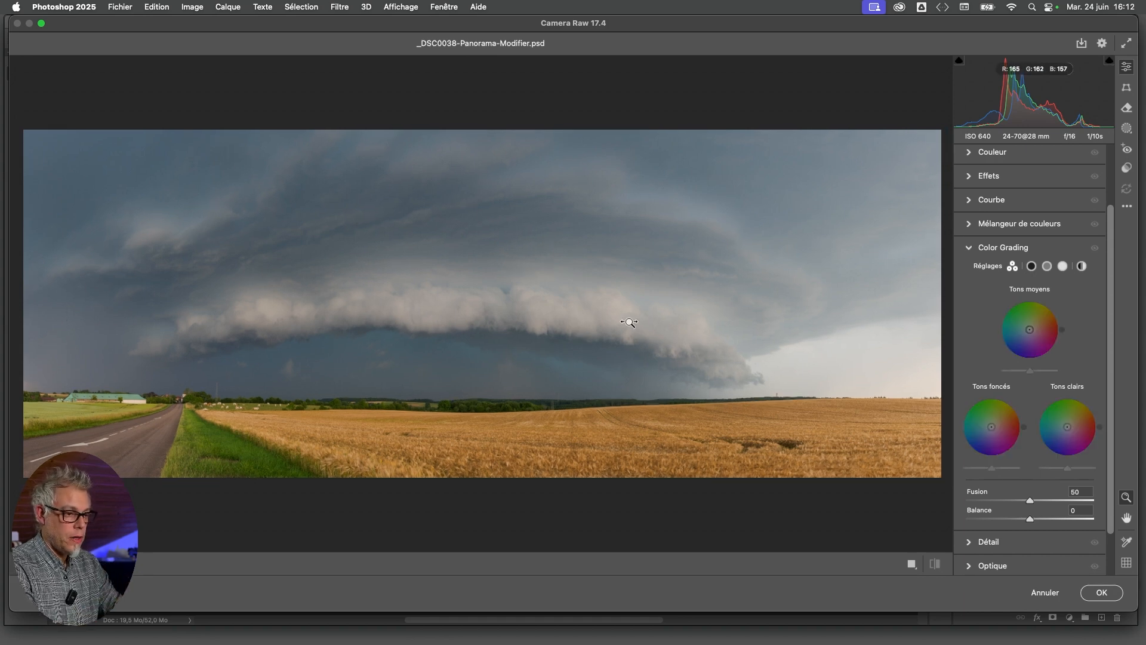
key("space")
left_click_drag(622, 346, 633, 344)
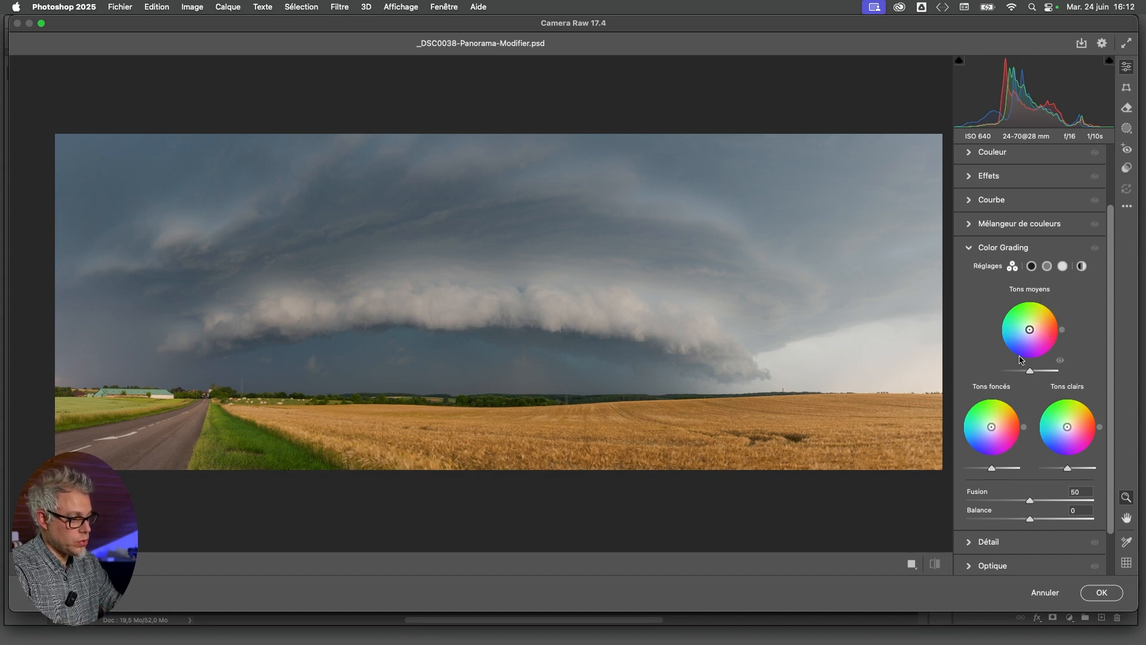
Try a midtone tint of hue 49 at saturation 100, and reset its saturation
mouse_move(1062, 330)
left_mouse_down()
mouse_move(1053, 311)
mouse_move(1025, 304)
mouse_move(1014, 316)
mouse_move(1055, 311)
mouse_move(1004, 295)
mouse_move(1052, 309)
mouse_move(1059, 330)
mouse_move(1016, 317)
mouse_move(1032, 331)
mouse_move(1046, 318)
left_mouse_up()
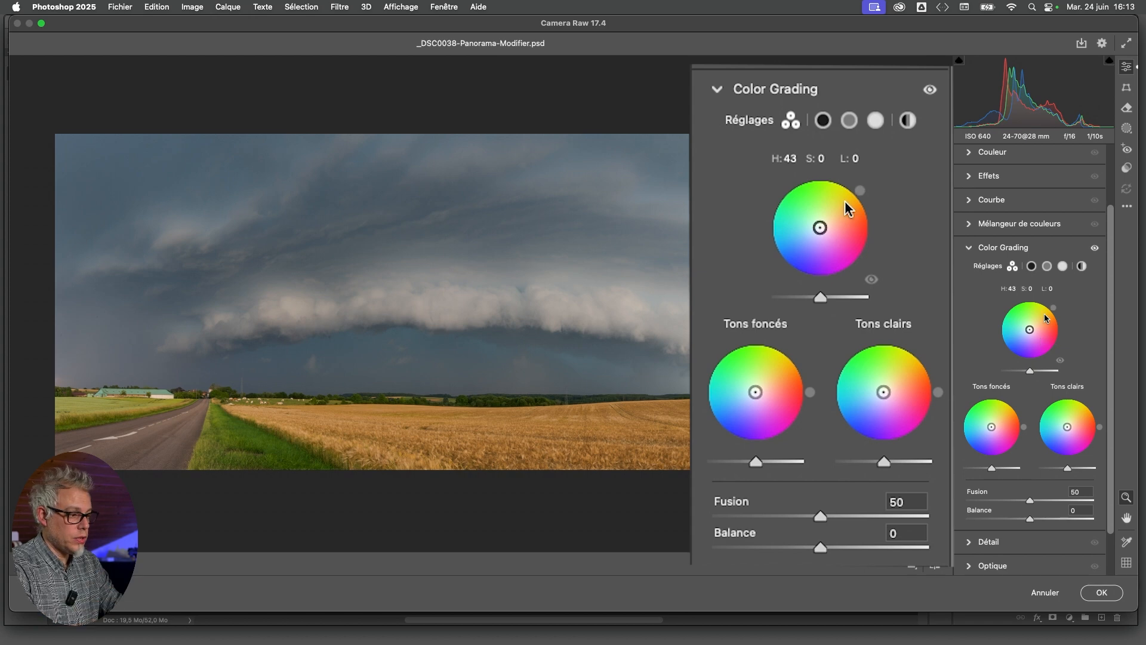
left_click_drag(1044, 314, 1046, 312)
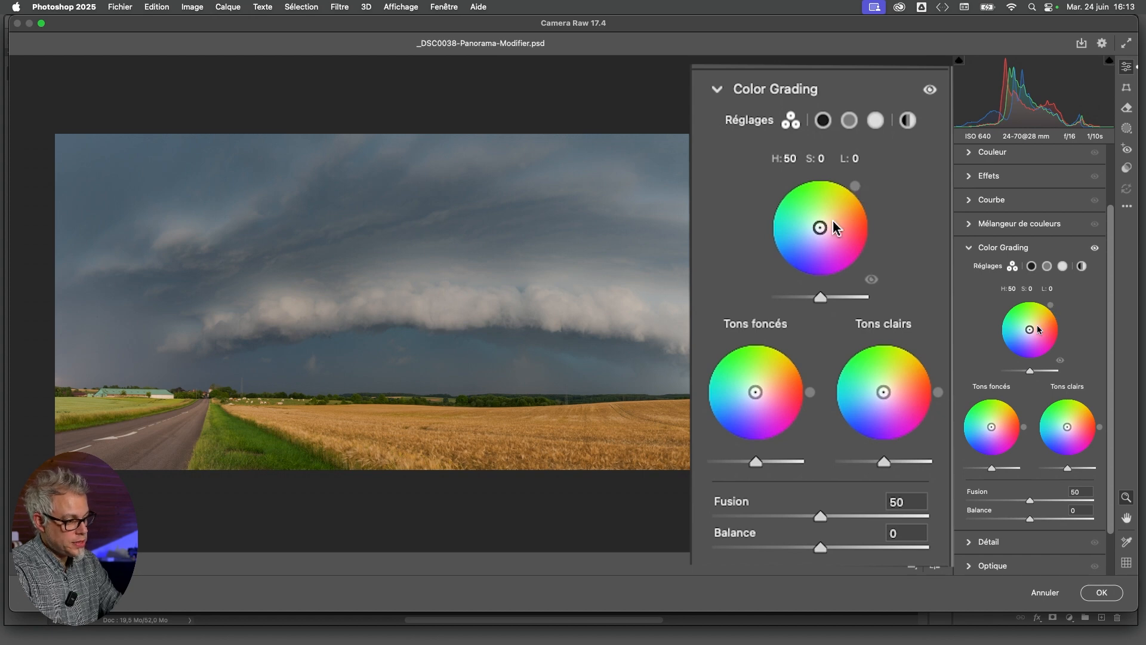
left_click_drag(1053, 307, 1052, 309)
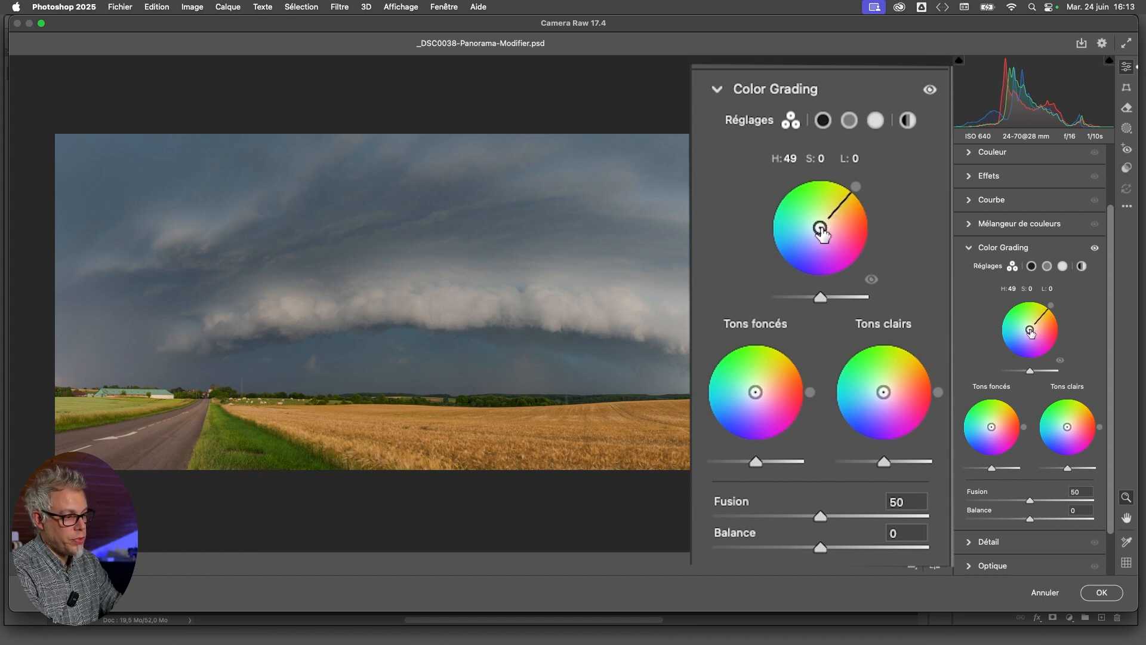
left_click_drag(819, 230, 846, 198)
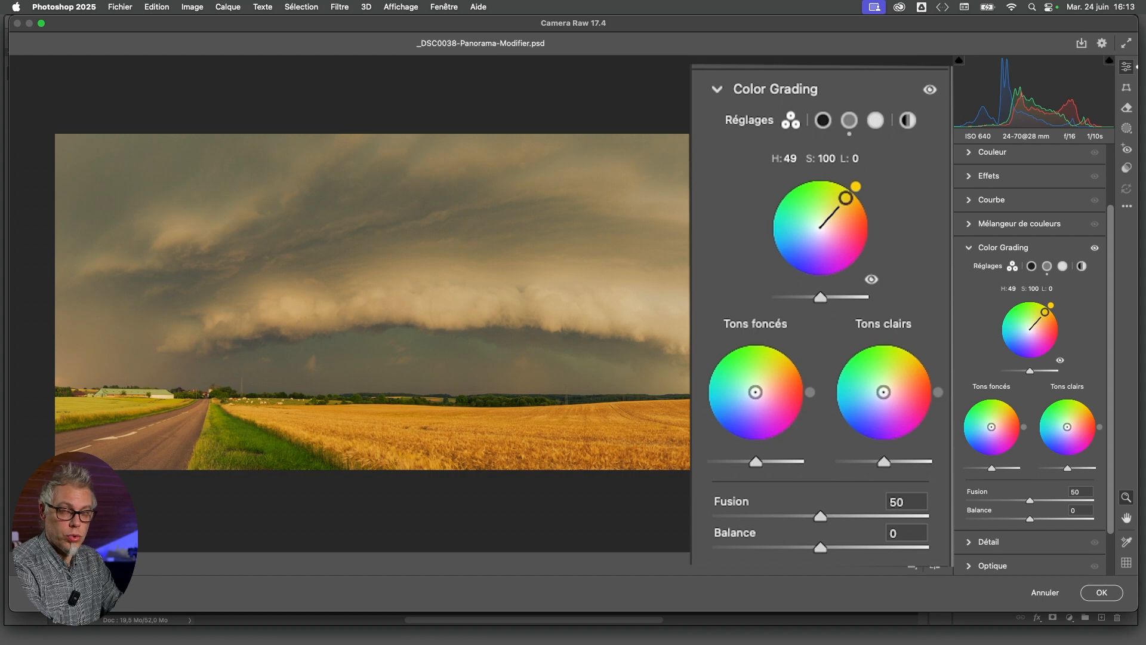
double_click(845, 197)
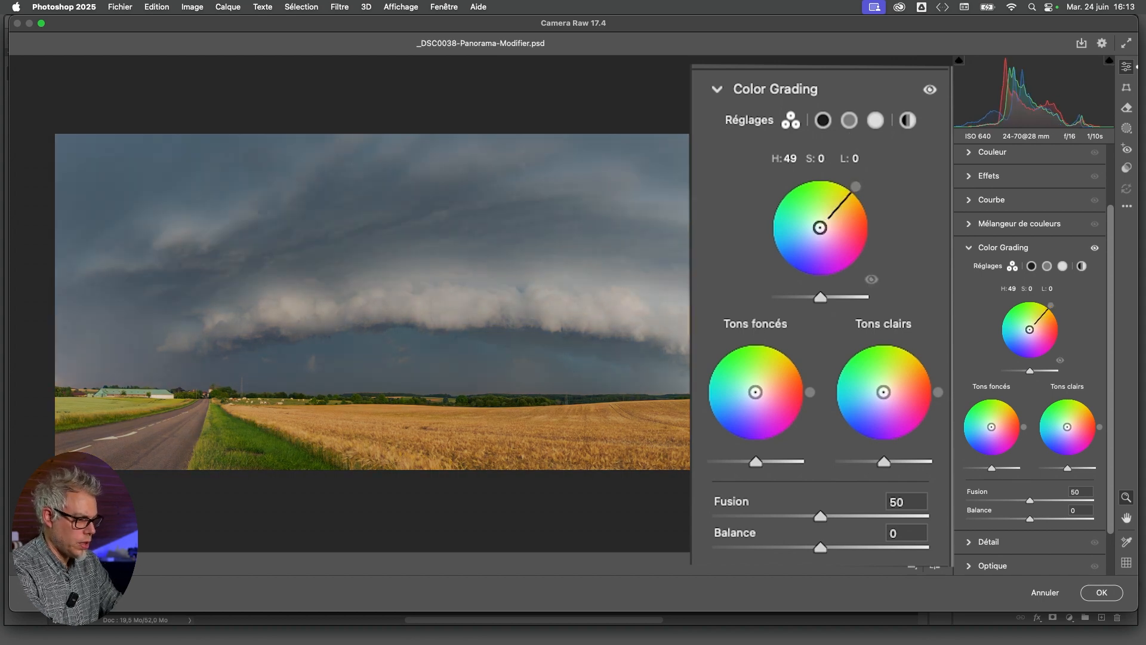
Tint the midtones (Tons moyens) with hue 42 and saturation 46, and lower their luminance to -10
left_click_drag(860, 190, 863, 189)
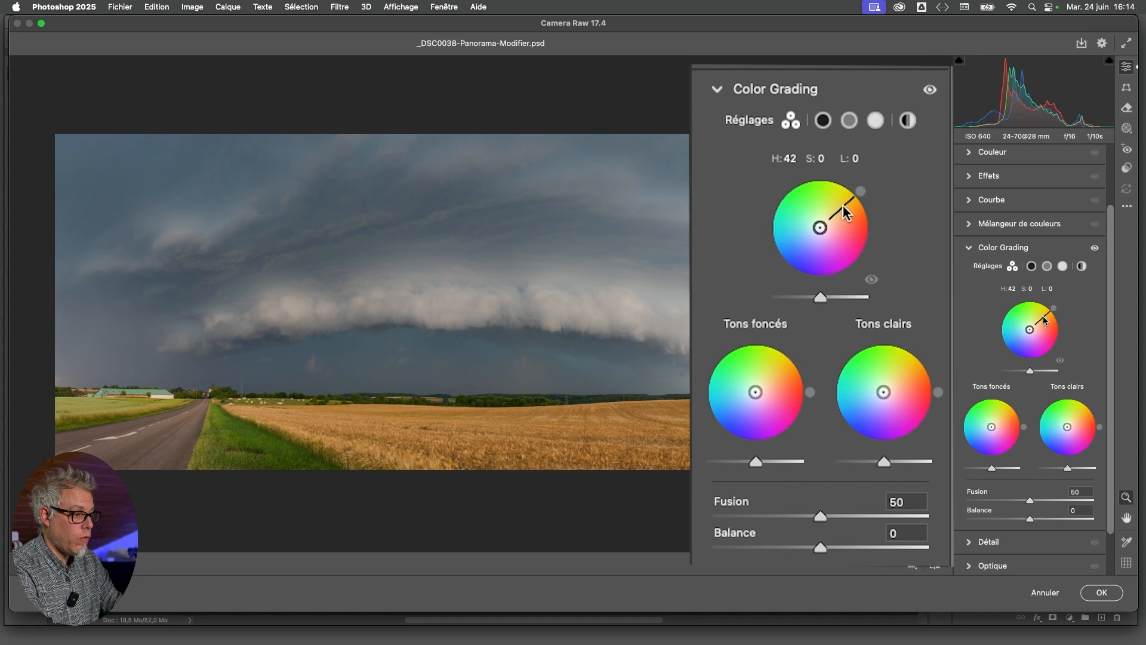
left_click_drag(822, 230, 834, 214)
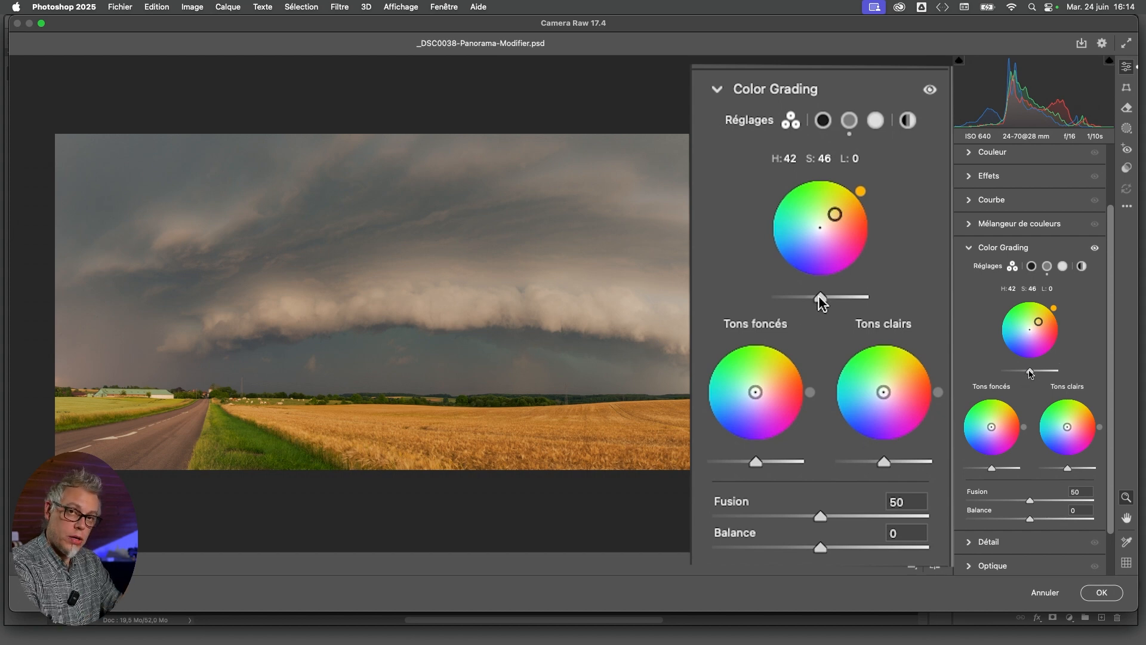
mouse_move(819, 296)
left_mouse_down()
mouse_move(868, 299)
mouse_move(812, 301)
left_mouse_up()
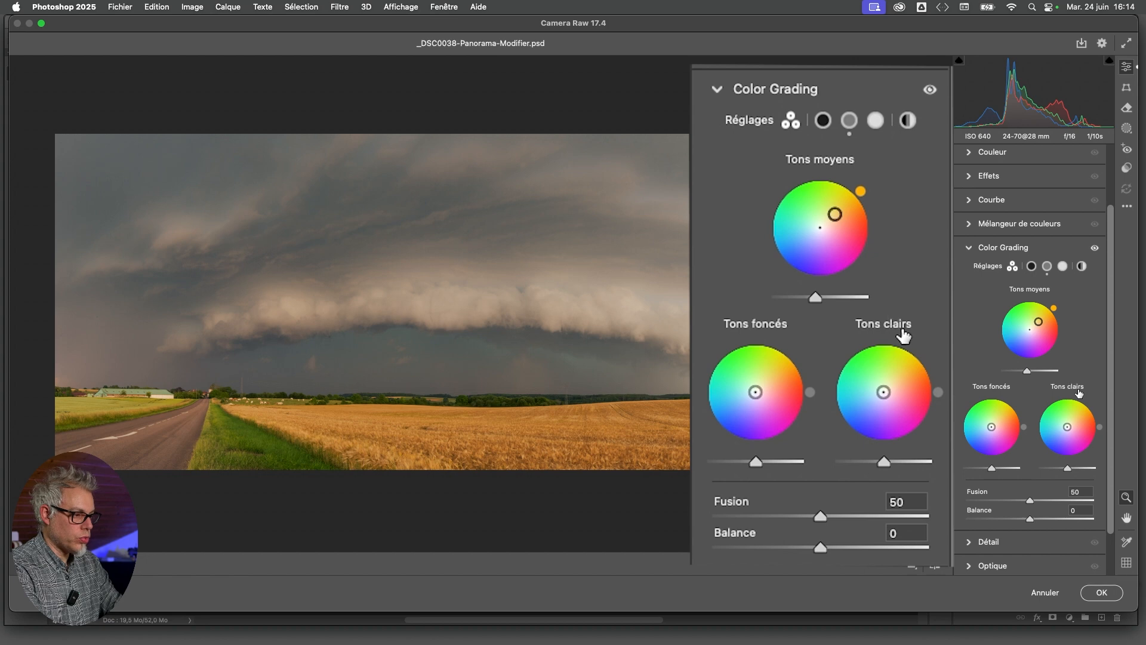
Lower the highlights' (Tons clairs) luminance to -5 and give them a light orange tint at hue 30
mouse_move(885, 467)
left_mouse_down()
mouse_move(871, 467)
mouse_move(946, 456)
mouse_move(880, 468)
left_mouse_up()
left_click_drag(1102, 430, 1087, 406)
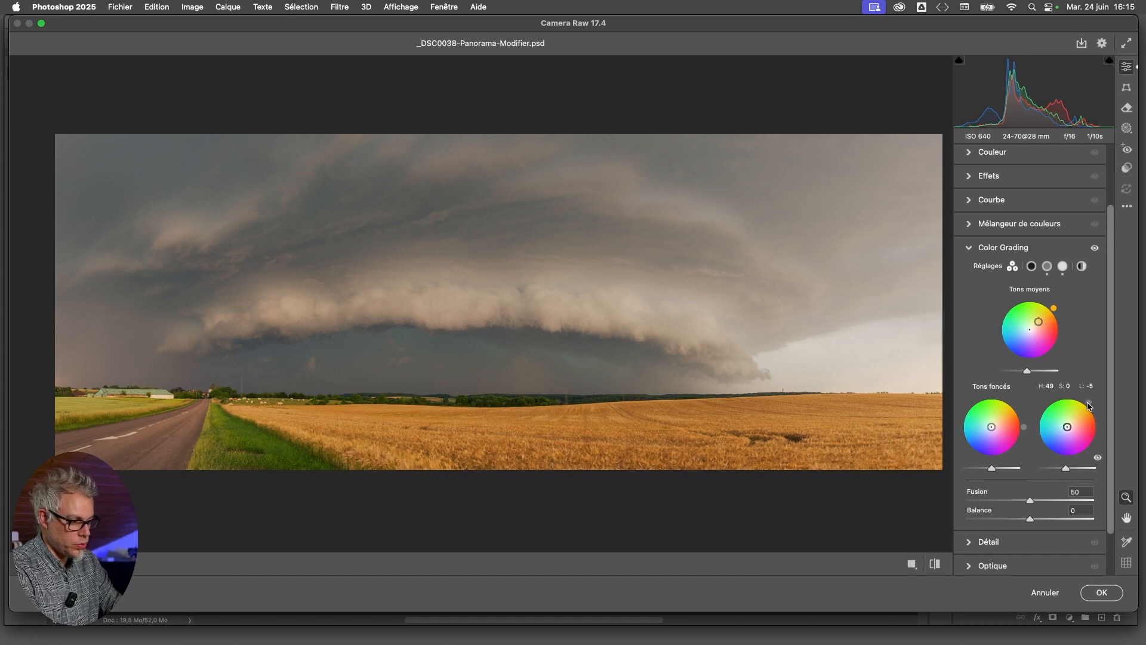
left_click_drag(1088, 406, 1094, 411)
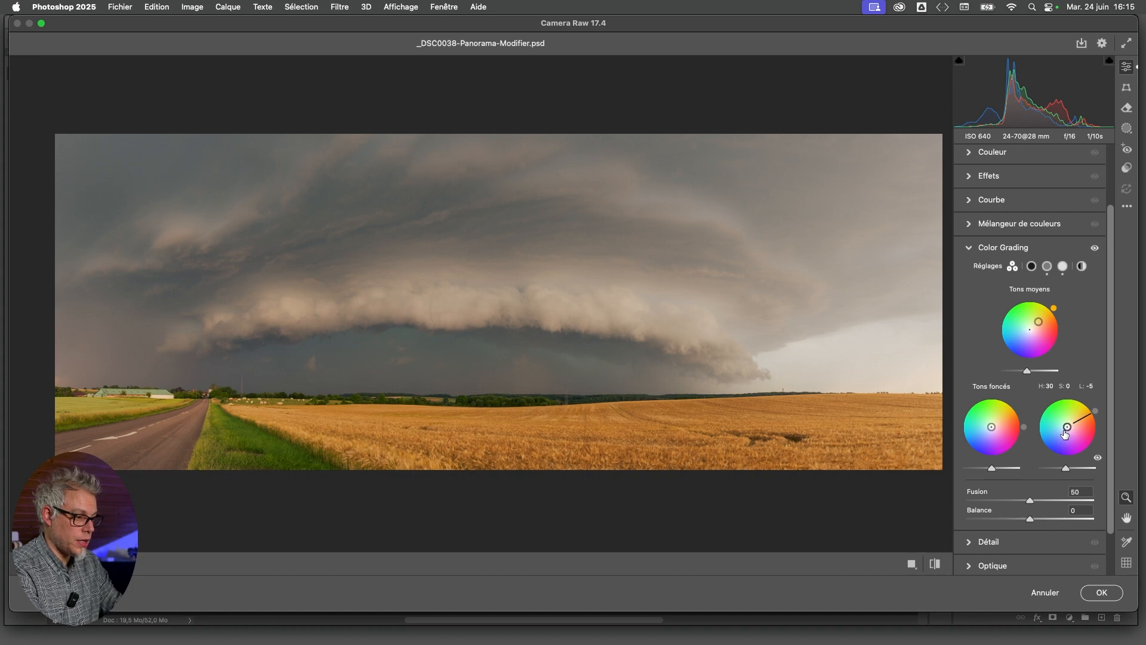
left_click_drag(1068, 427, 1073, 423)
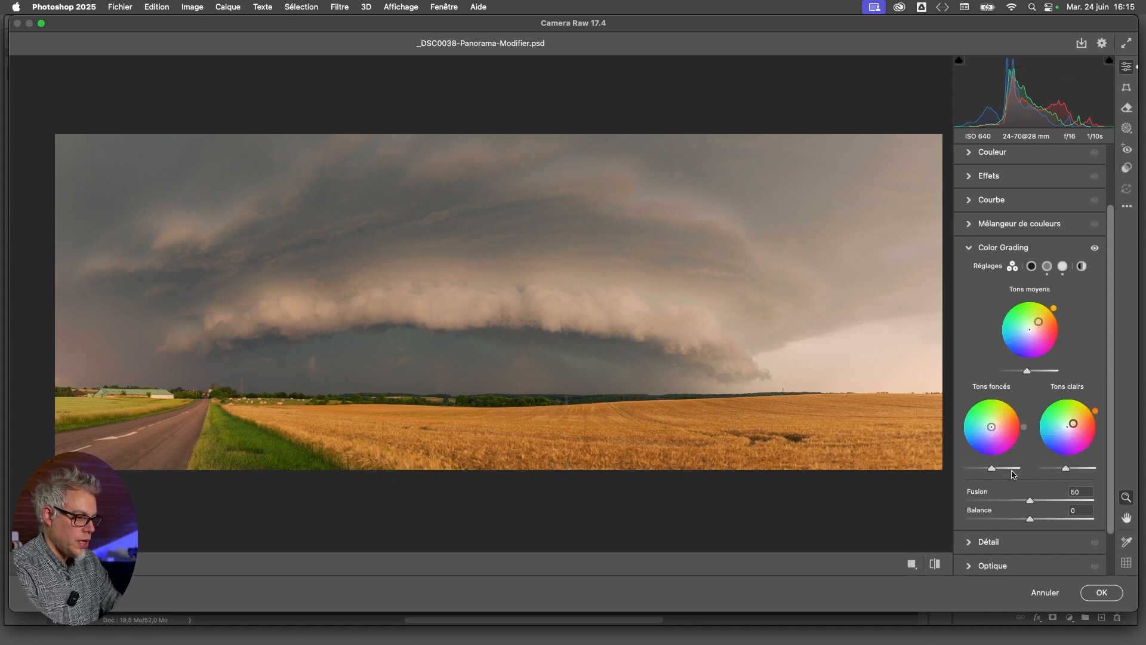
Lower the shadows' (Tons foncés) luminance to -57 and give them a faint cyan-blue tint
left_click_drag(992, 469, 977, 469)
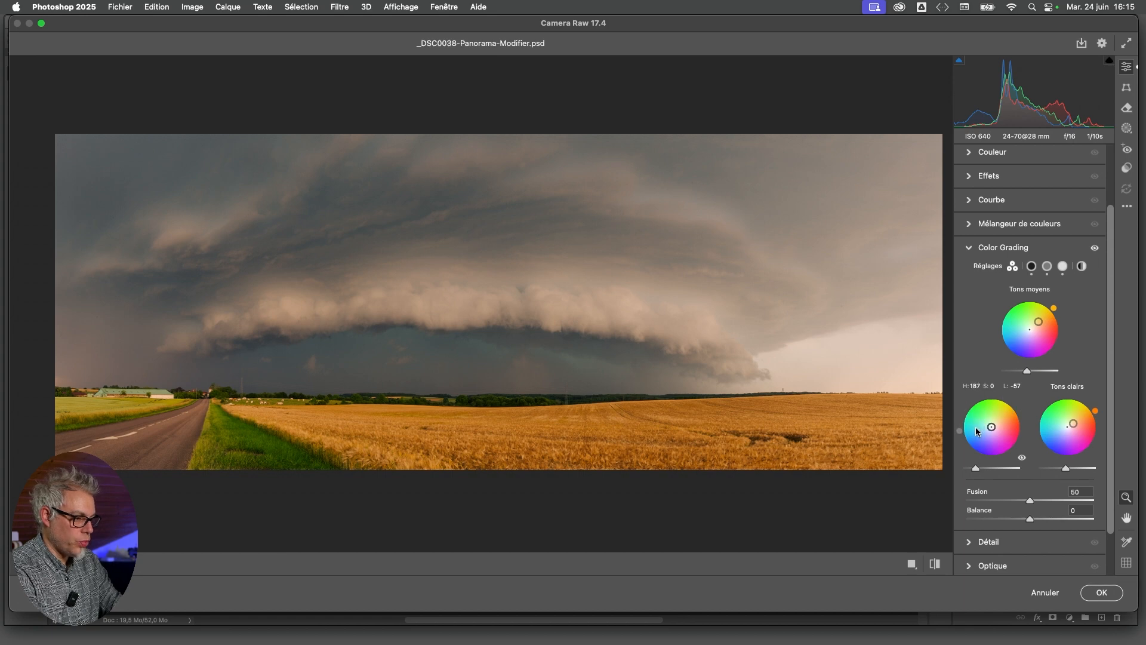
left_click_drag(977, 437, 976, 438)
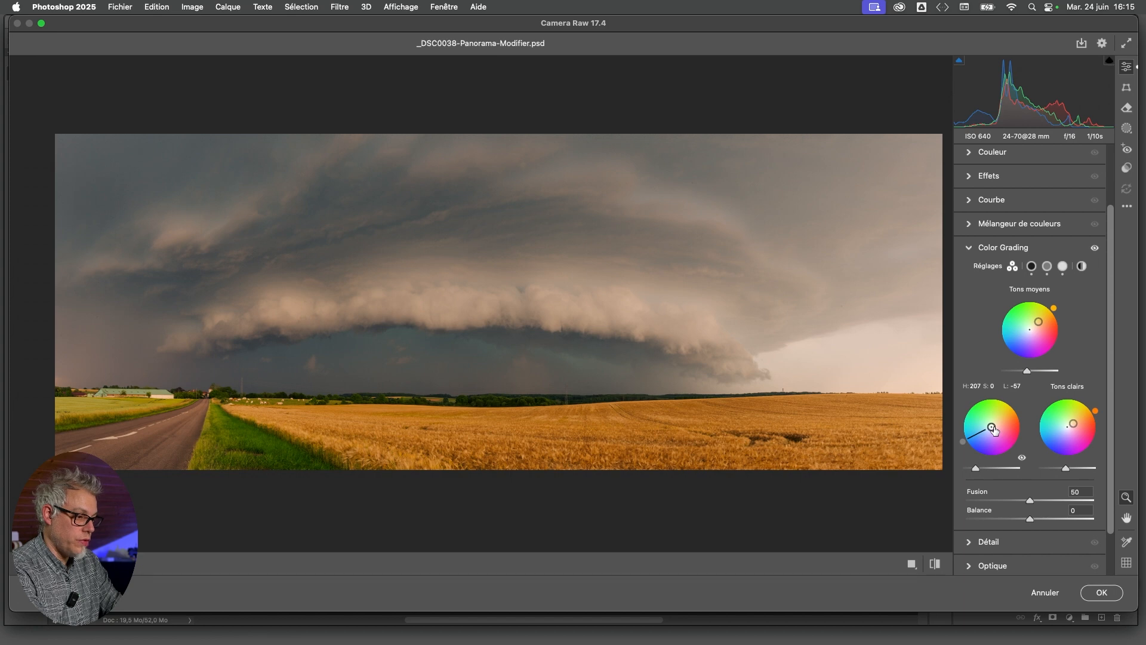
mouse_move(993, 429)
left_mouse_down()
mouse_move(974, 412)
mouse_move(992, 434)
mouse_move(997, 421)
mouse_move(989, 427)
left_mouse_up()
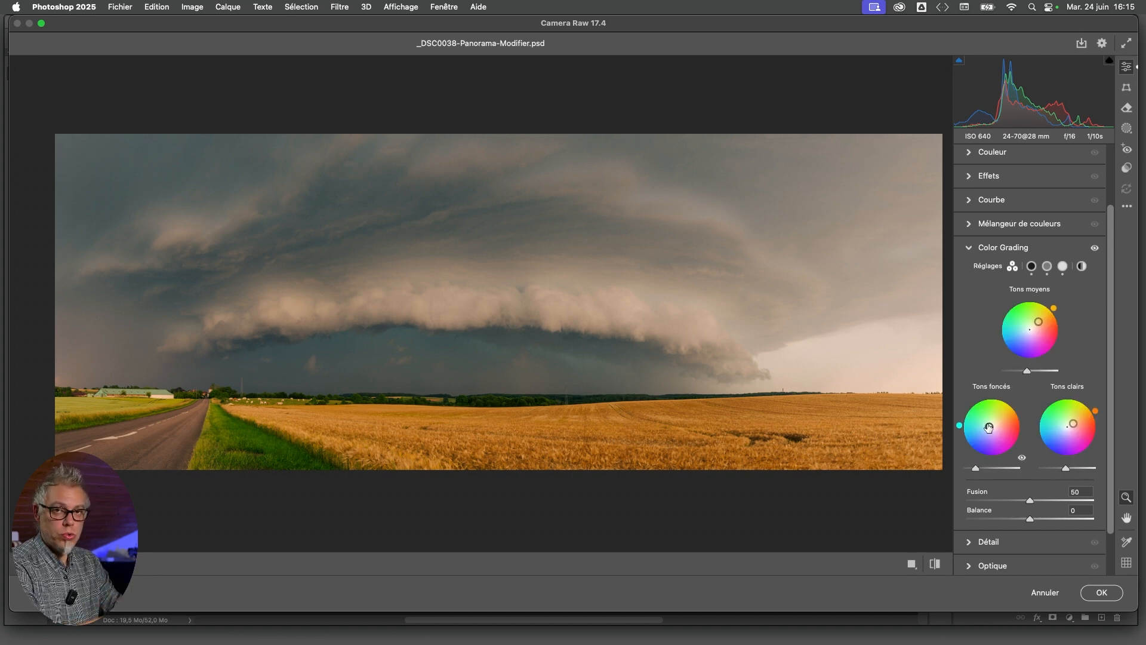
Try other blue shadow tints, such as hue 226 at saturation 22, and reset the shadows' saturation
left_click_drag(988, 428, 989, 430)
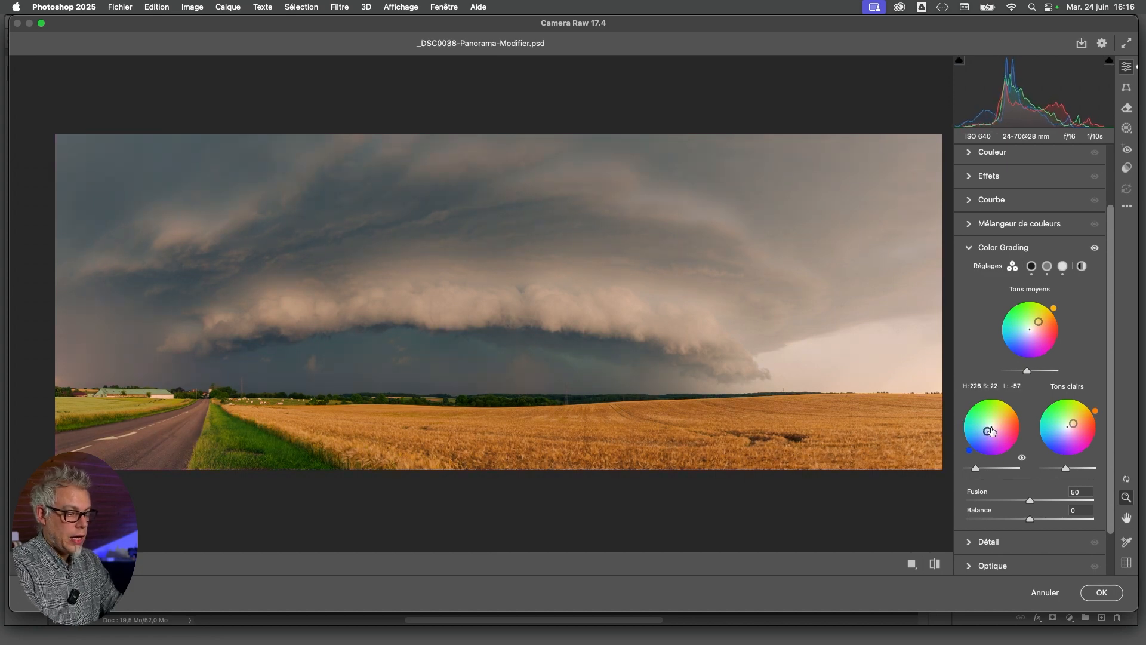
left_click_drag(970, 443, 970, 440)
double_click(970, 439)
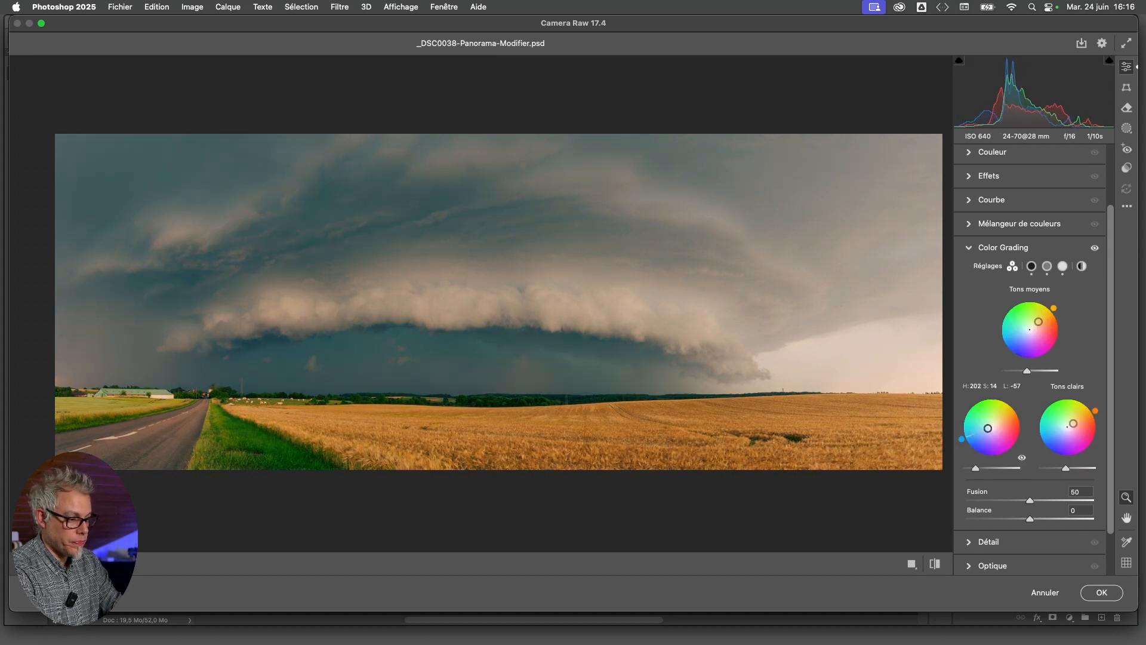
Set the shadows' hue to 216 and add a light blue saturation
left_click_drag(960, 444, 962, 448)
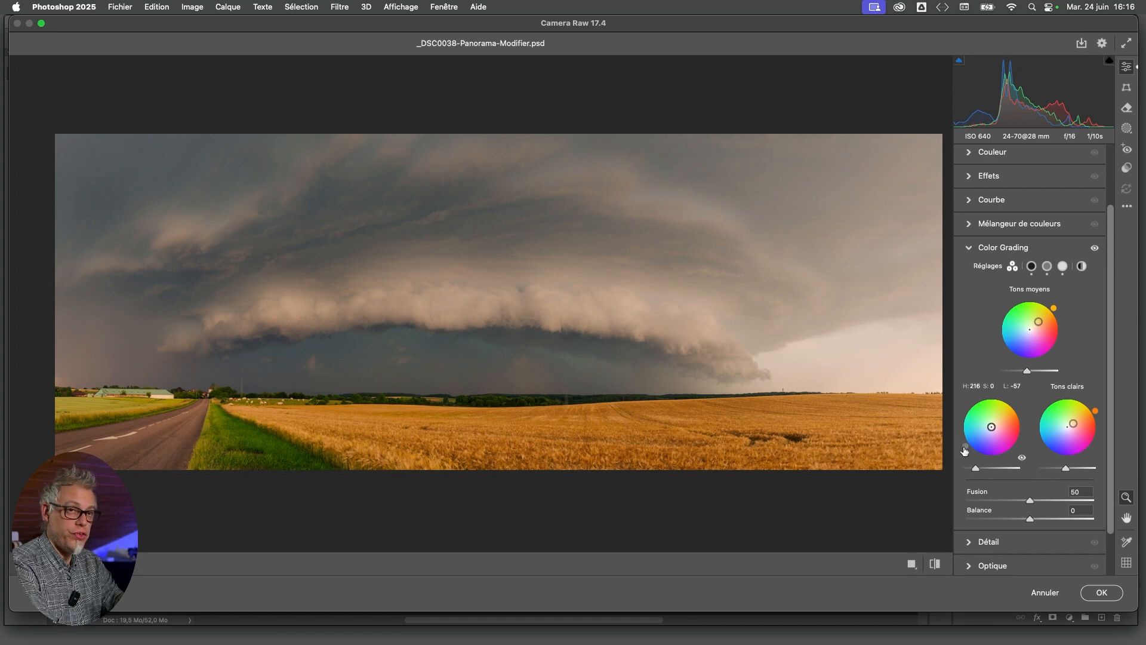
left_click_drag(964, 448, 963, 448)
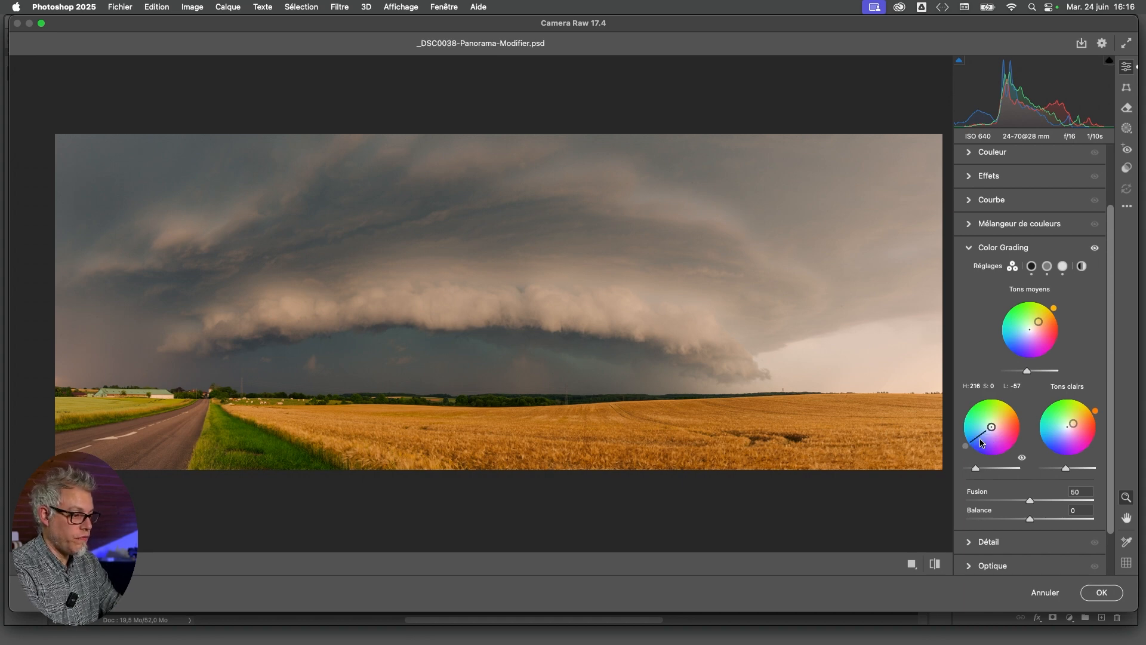
mouse_move(991, 426)
left_mouse_down()
mouse_move(977, 436)
mouse_move(986, 431)
left_mouse_up()
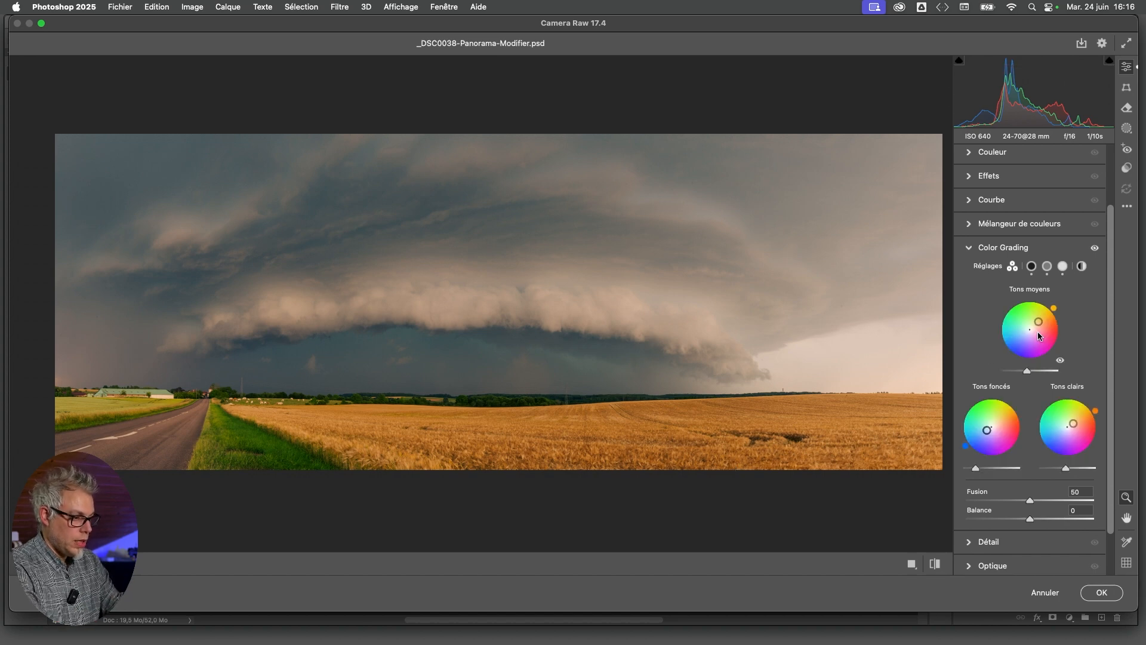
Raise the midtones' saturation to about 62 and slightly reduce the highlights' saturation
left_click_drag(1038, 324, 1040, 320)
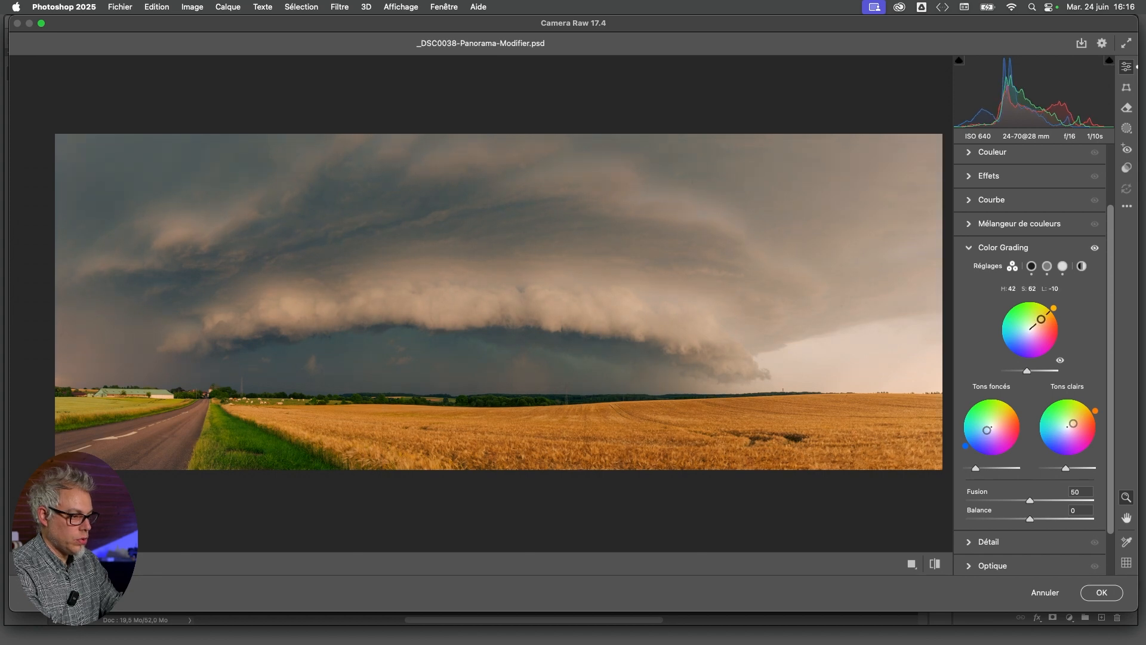
left_click_drag(1040, 320, 1040, 319)
left_click_drag(1073, 423, 1072, 423)
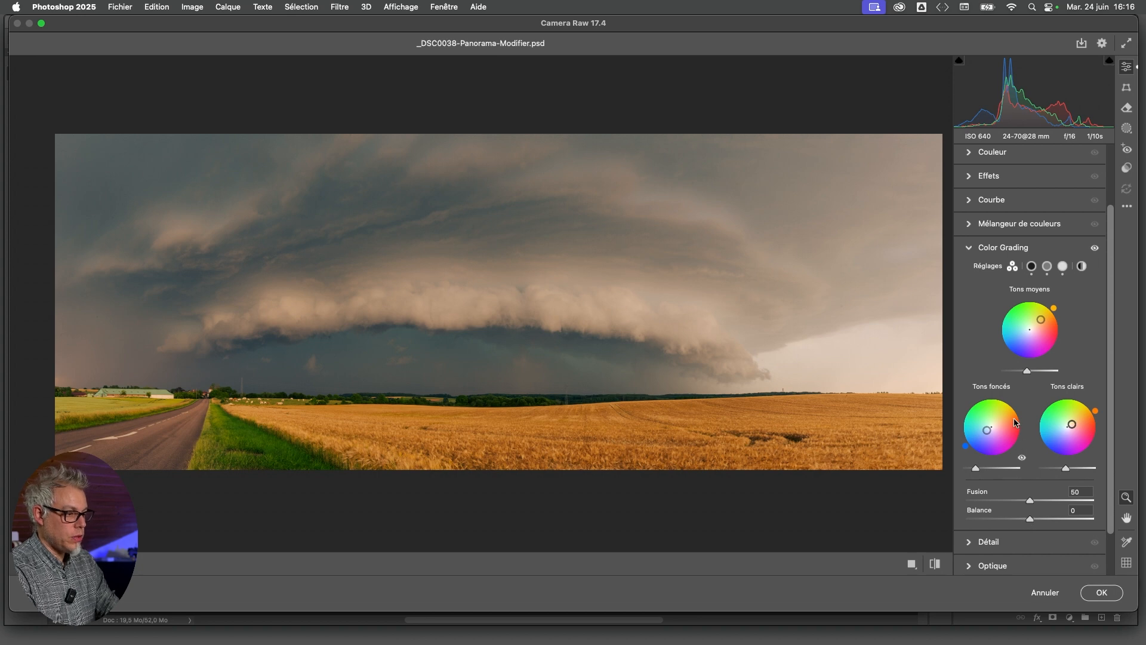
Set Balance to -5 after testing -100 and +88, and try Fusion at 83 before restoring it to 50
left_click_drag(1031, 518, 968, 520)
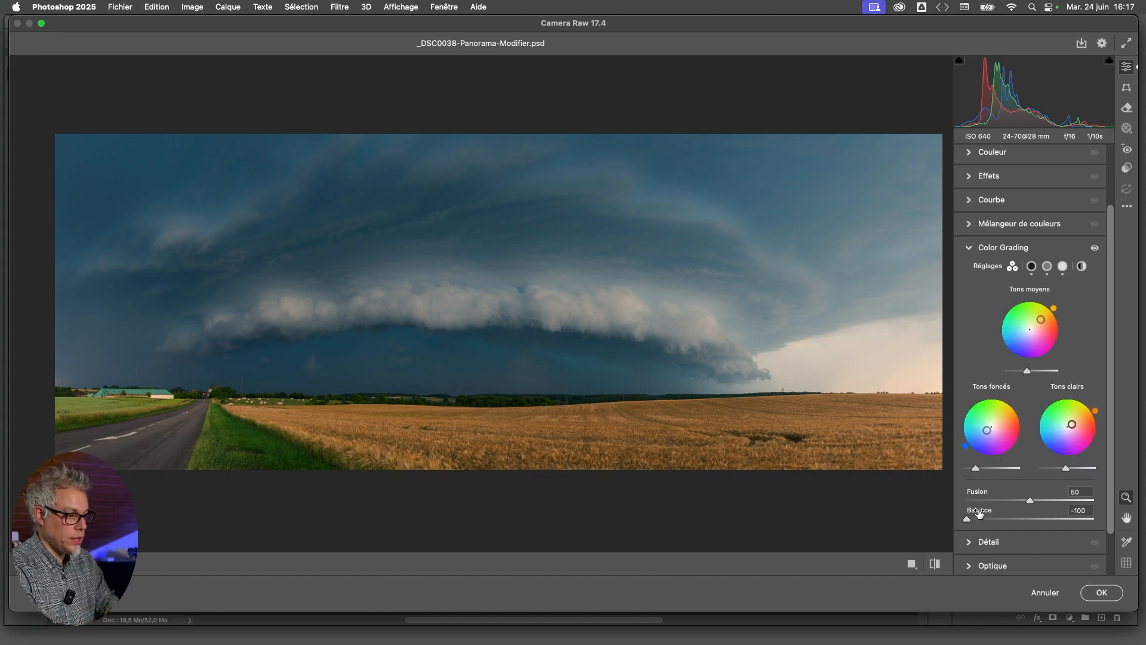
left_click_drag(967, 519, 1086, 523)
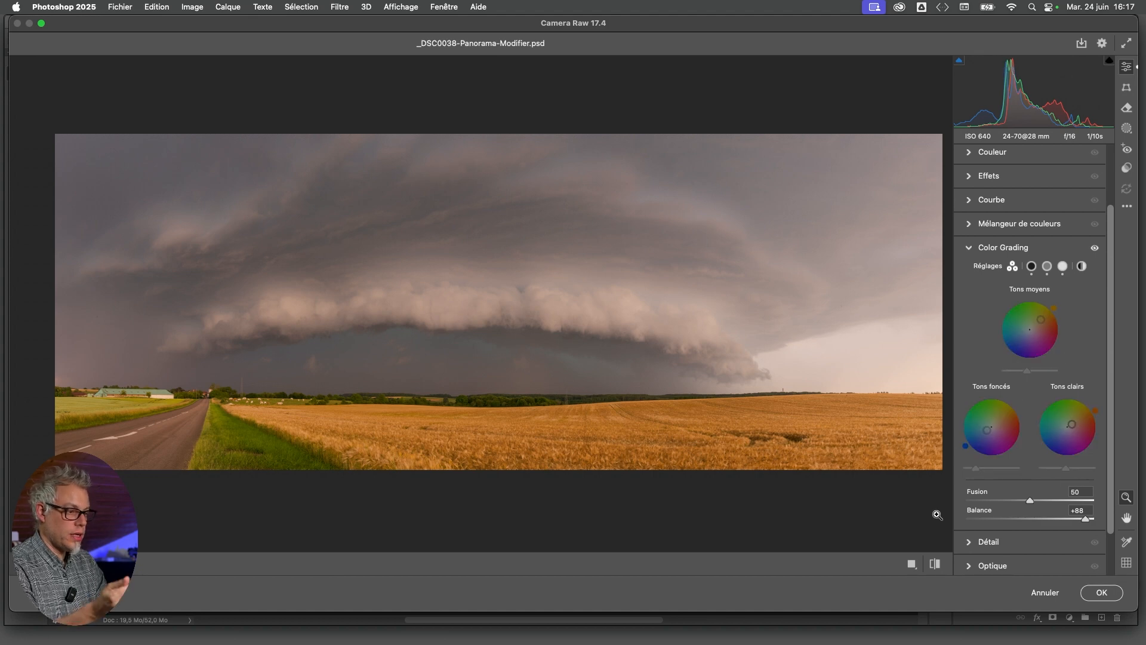
left_click_drag(1085, 519, 1027, 525)
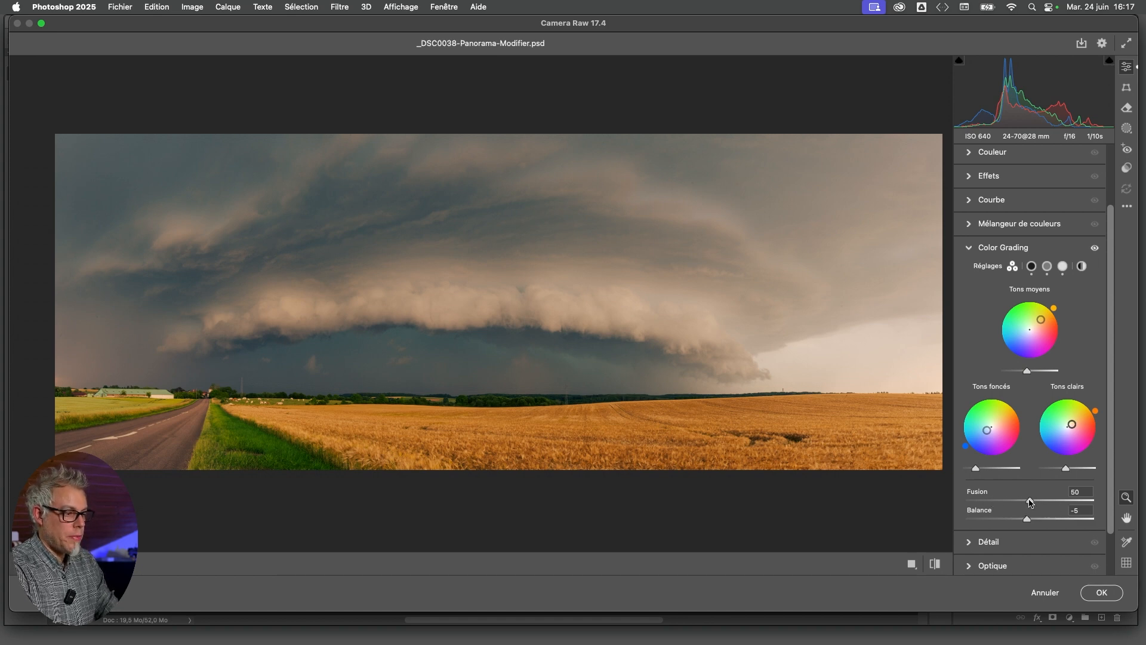
left_click_drag(1030, 502, 1069, 433)
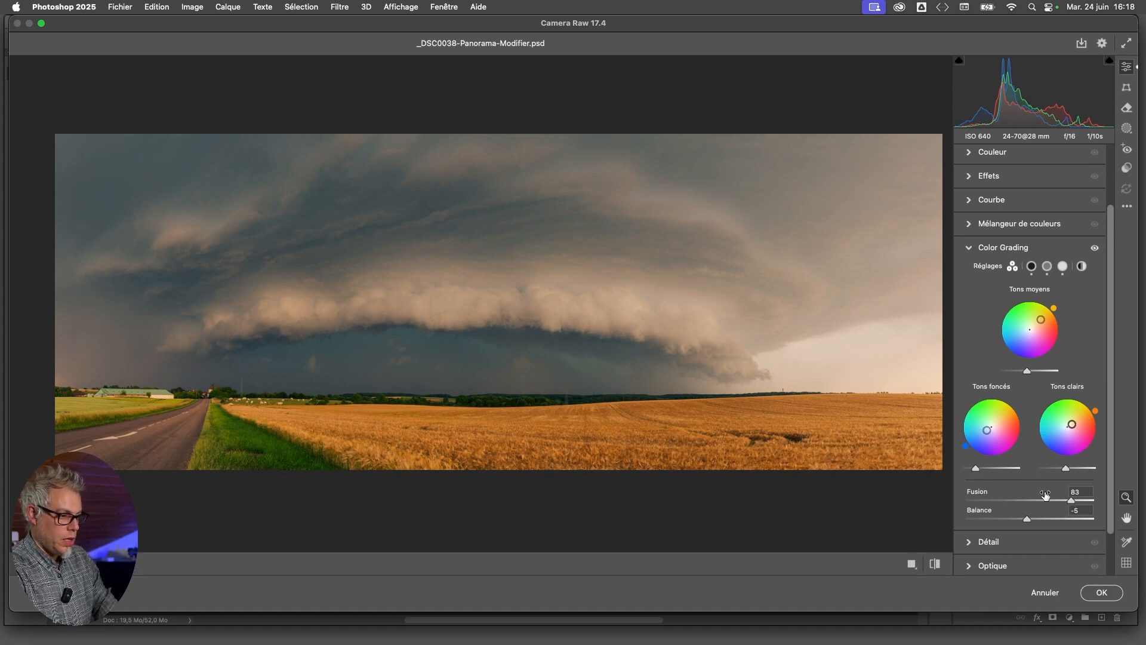
left_click_drag(1072, 500, 1027, 519)
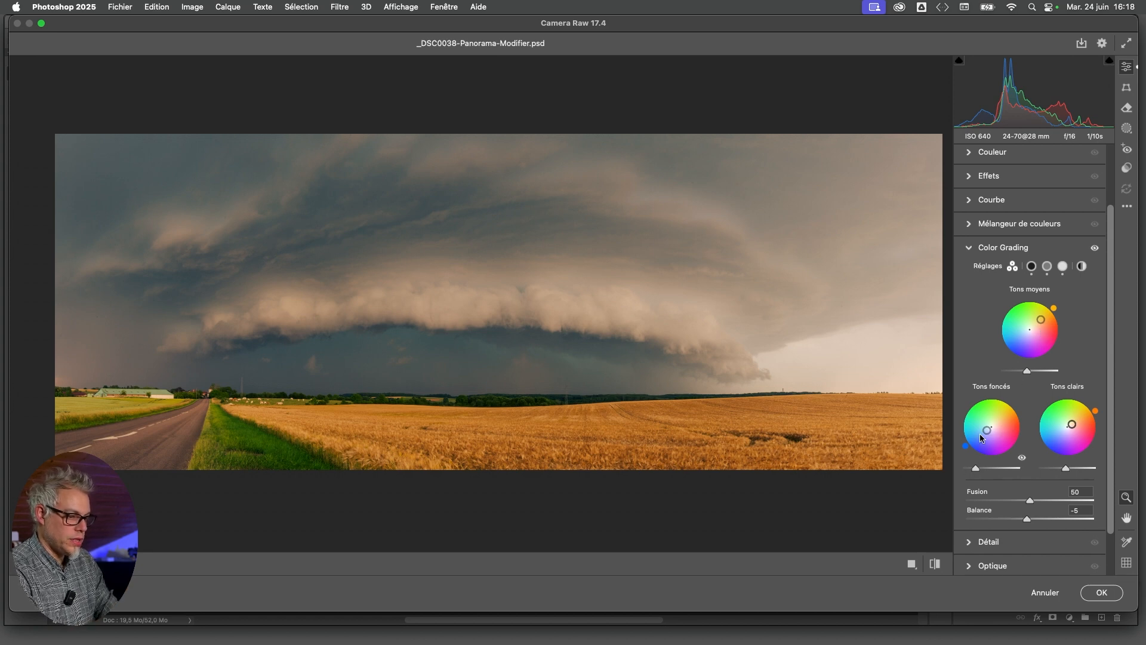
Slightly reduce the blue tint in the shadows and apply the Camera Raw filter to the Retouche layer
left_click_drag(987, 433, 988, 432)
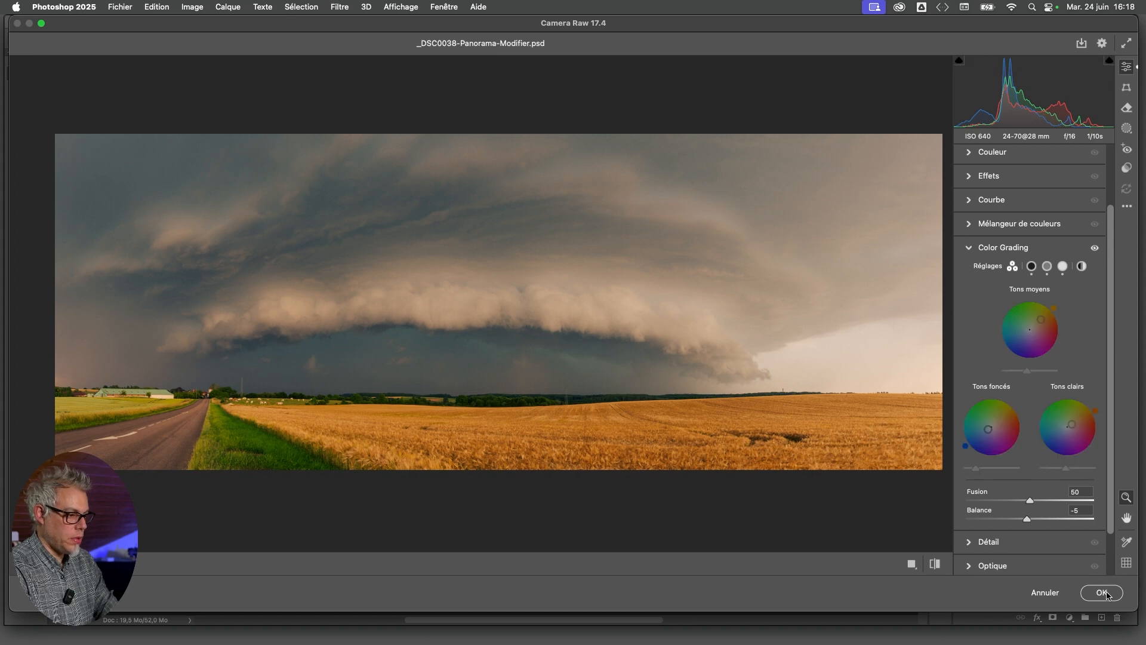
left_click(1106, 593)
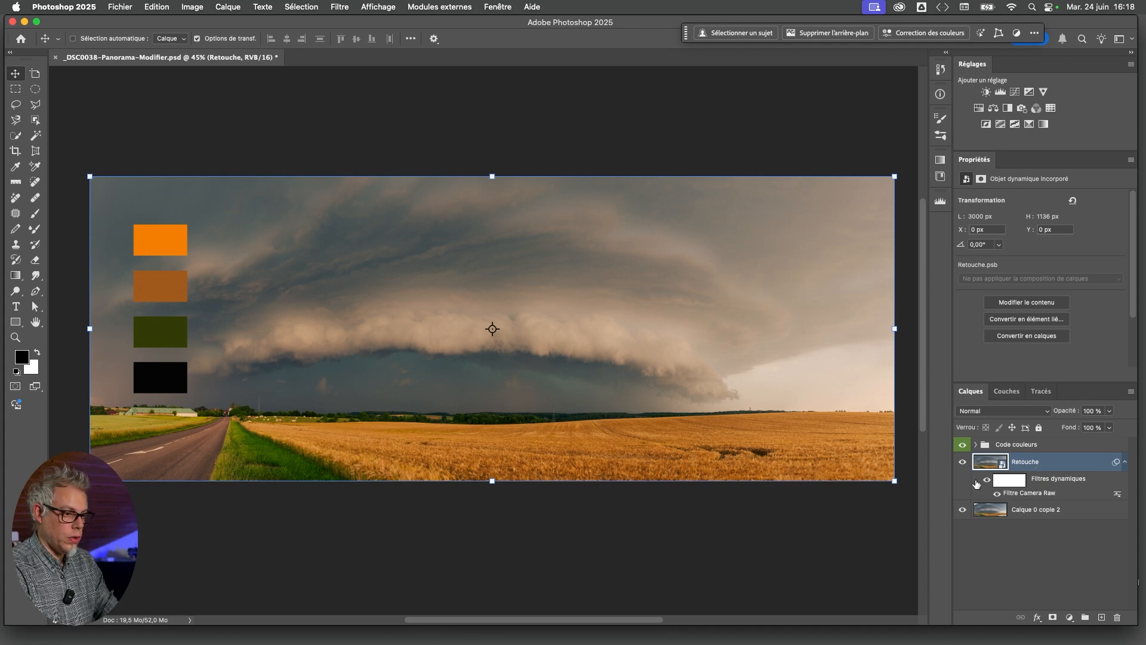
Move the Code couleurs swatches down over the field to compare tones, and return them to the sky near the panorama's left edge
left_click(1015, 446)
left_click_drag(161, 290, 329, 413)
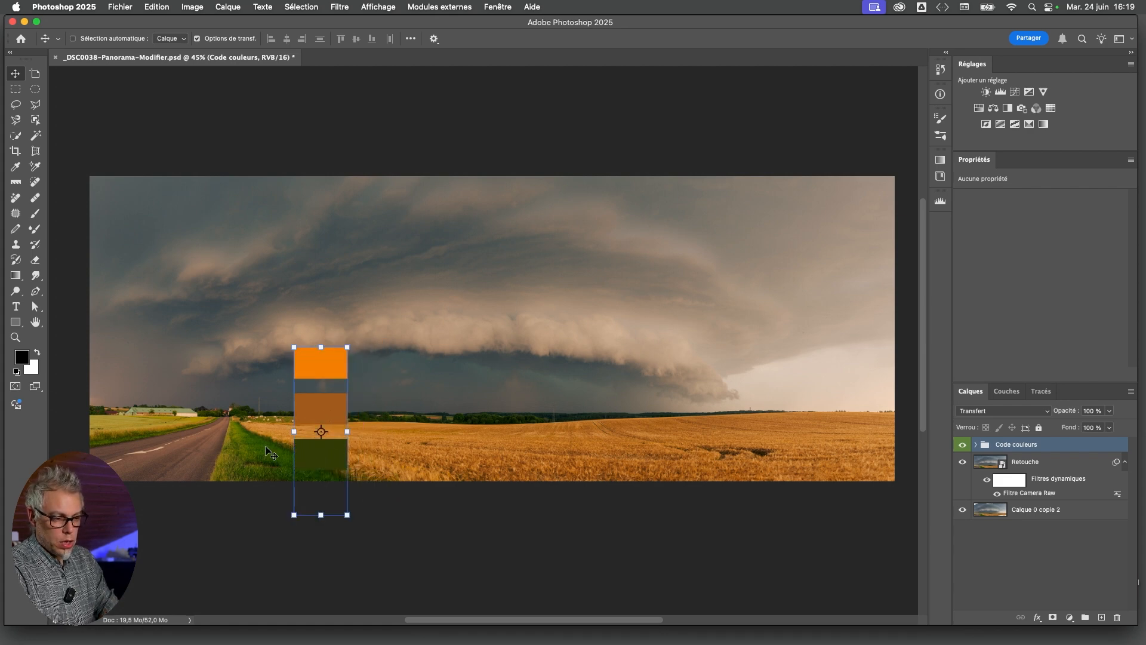
left_click_drag(312, 456, 266, 361)
left_click_drag(300, 399, 172, 321)
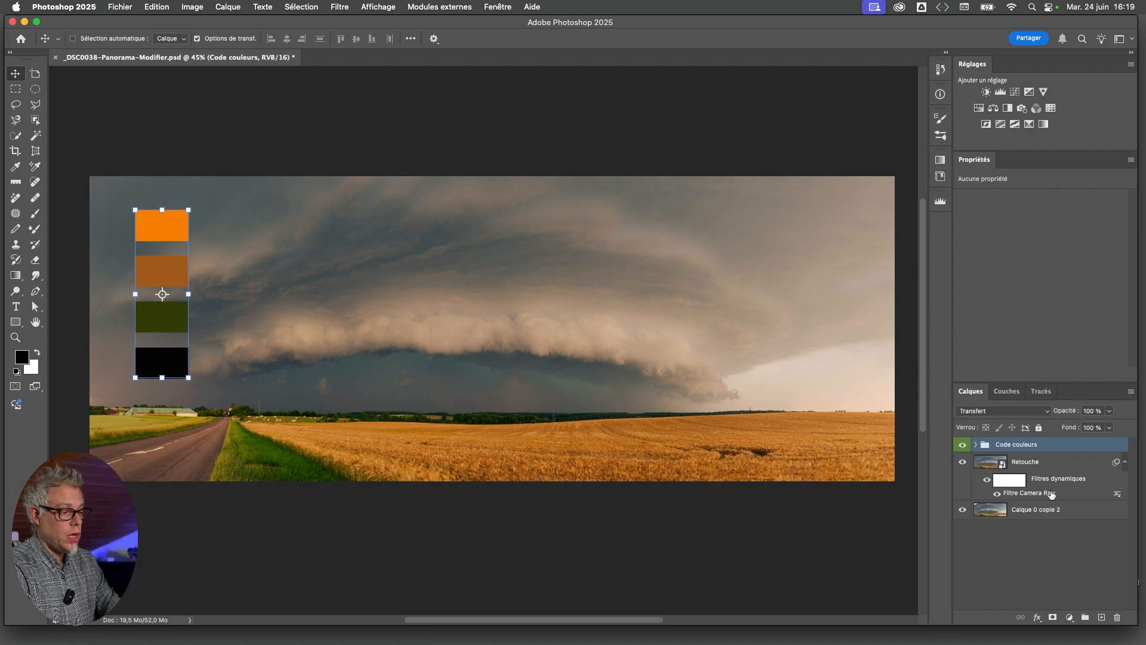
Compare the panorama with the Retouche layer hidden and shown, and turn off its Camera Raw smart filter
left_click(963, 464)
left_click(963, 462)
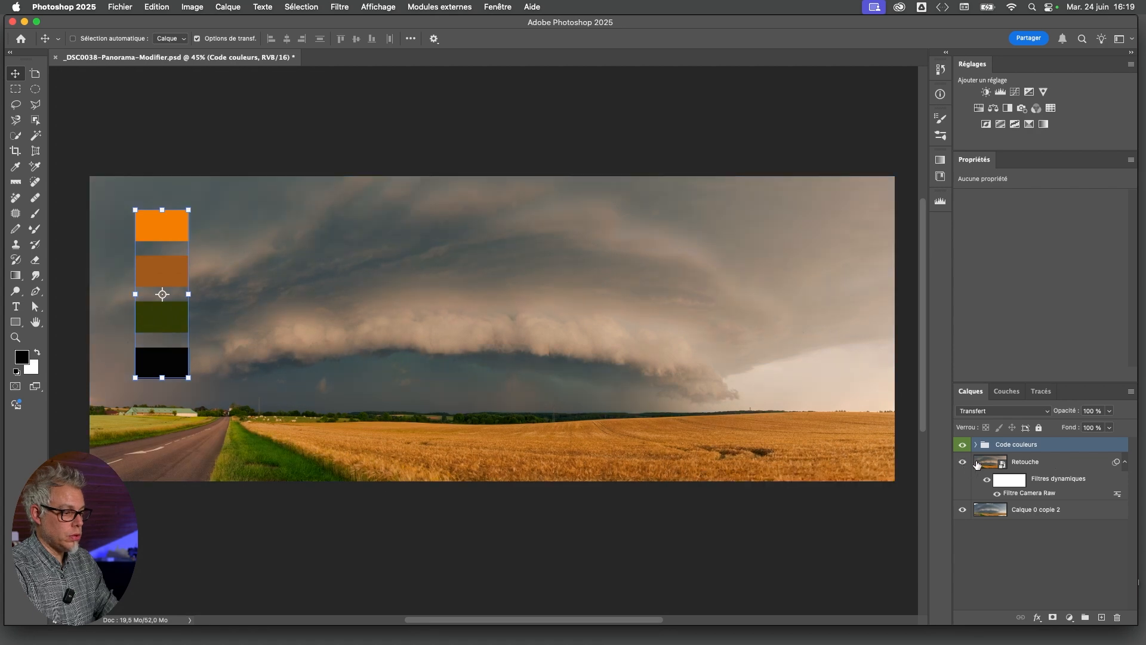
left_click(997, 493)
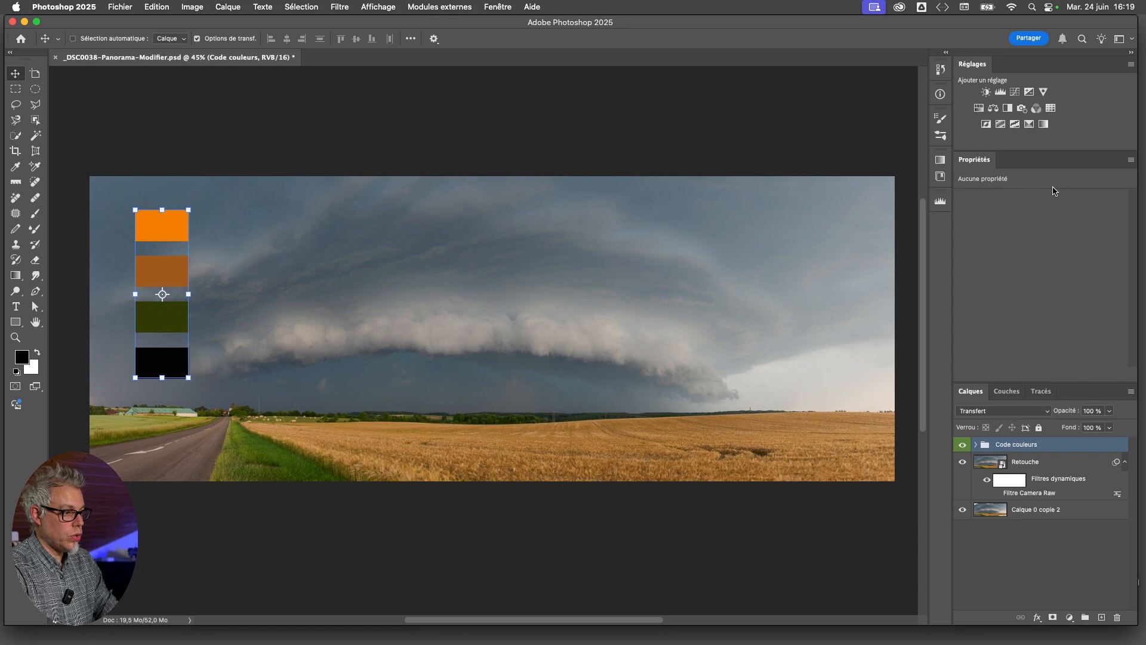
Try a Gradient Map adjustment layer between the Code couleurs group and the Retouche layer, and delete it
left_click(1043, 125)
left_click_drag(991, 446, 991, 469)
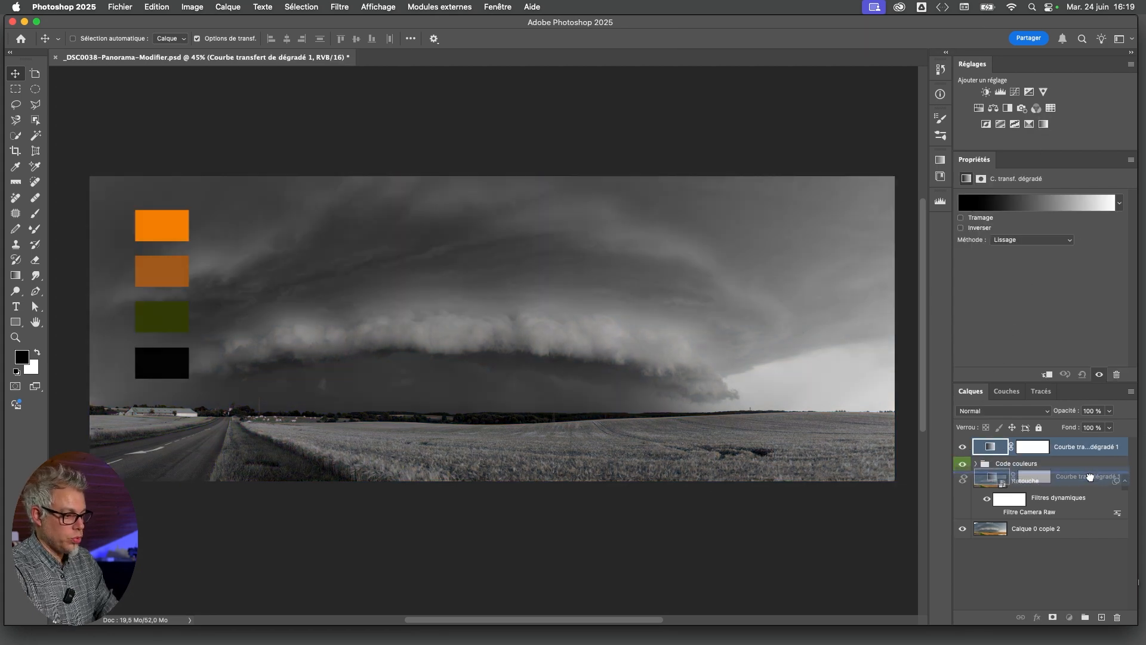
left_click(991, 463)
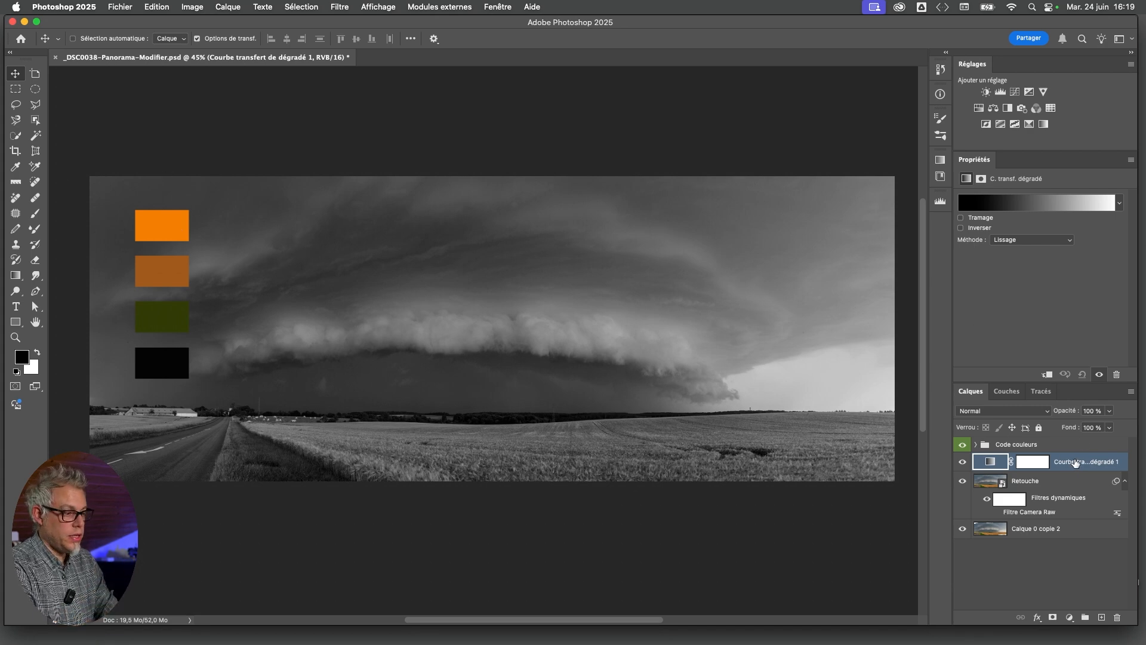
key("BackSpace")
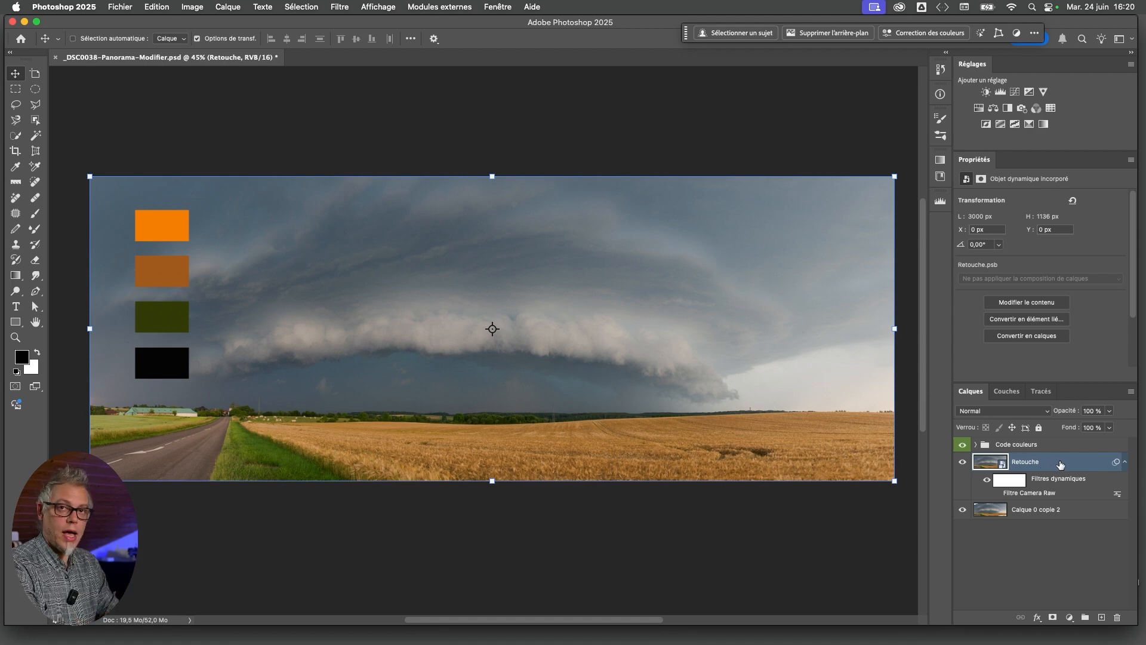
Try a Gradient Map and a Channel Mixer adjustment layer above the Code couleurs group, deleting each one
left_click(1053, 537)
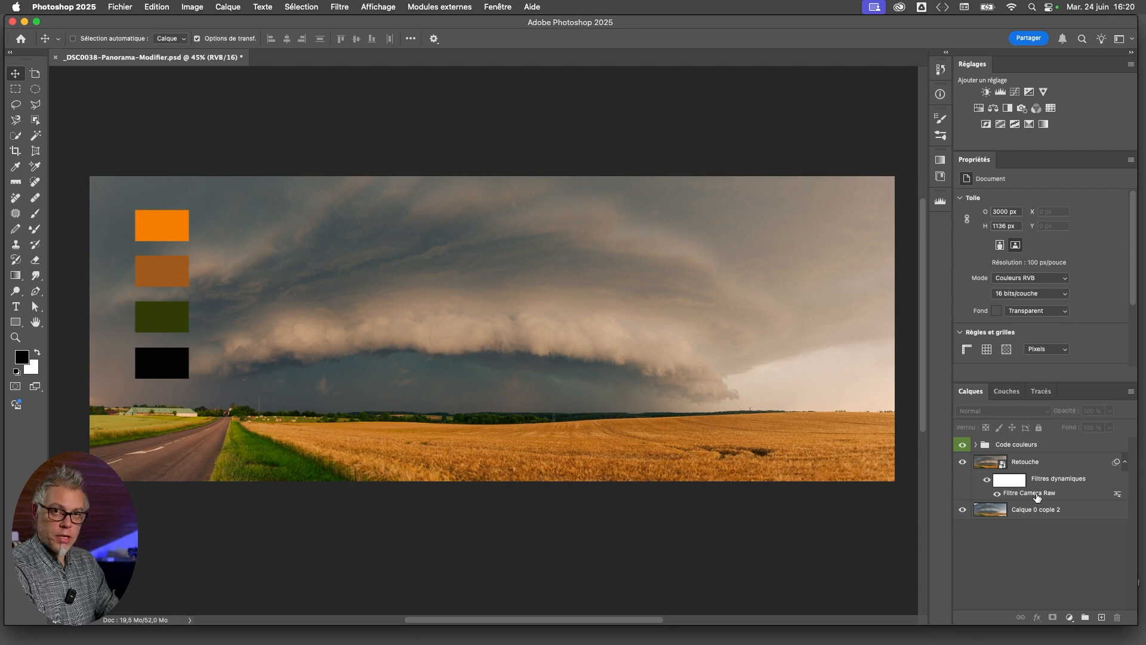
left_click(1044, 123)
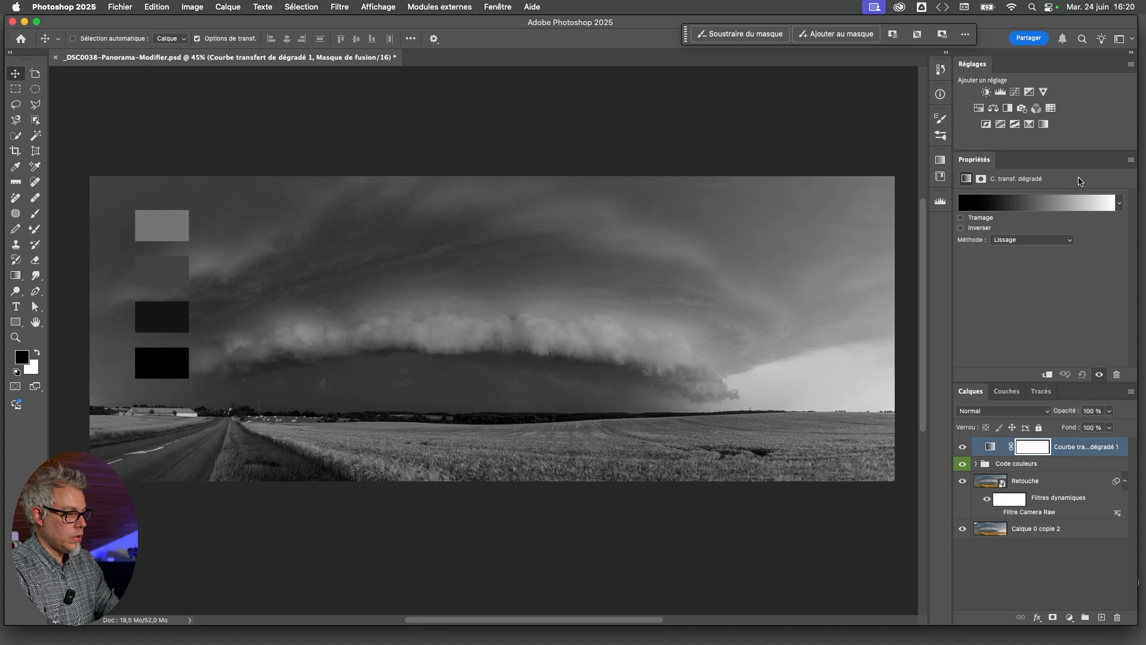
left_click_drag(1103, 451, 1117, 617)
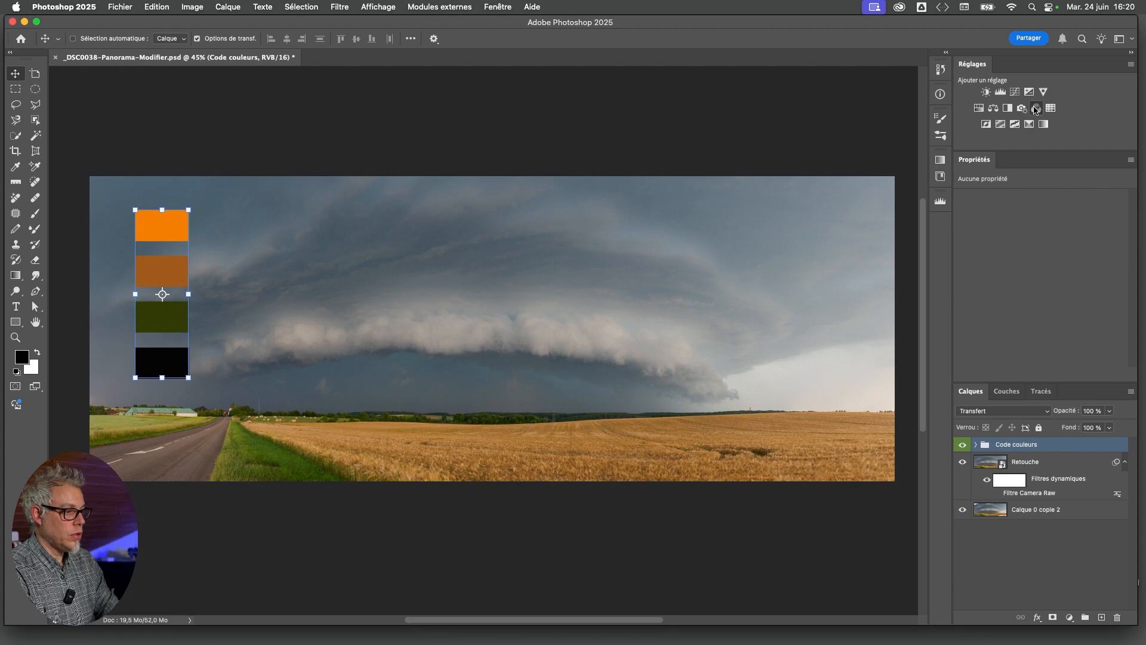
left_click(1036, 108)
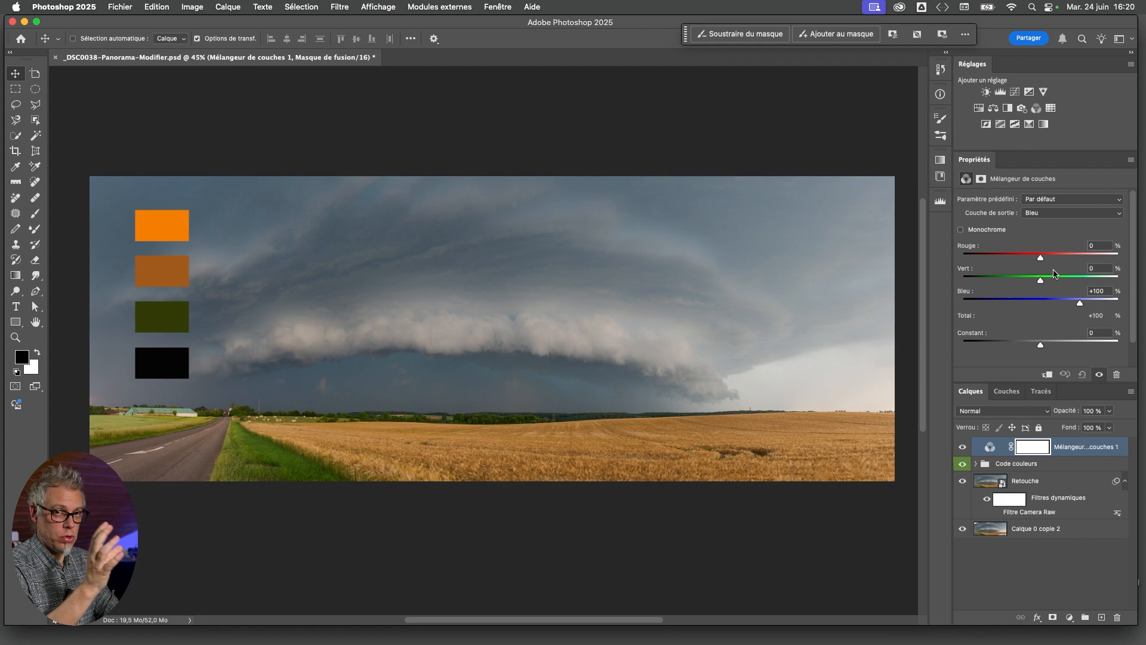
left_click_drag(1099, 453, 1117, 617)
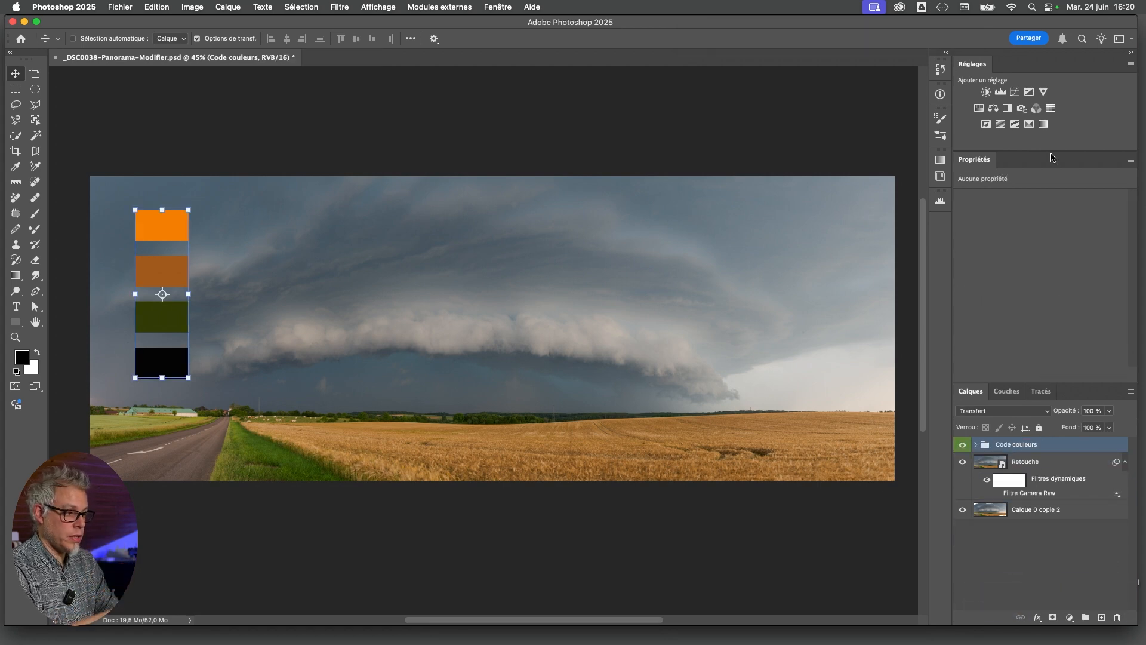
Add a Color Balance adjustment layer above the Code couleurs group
left_click(994, 109)
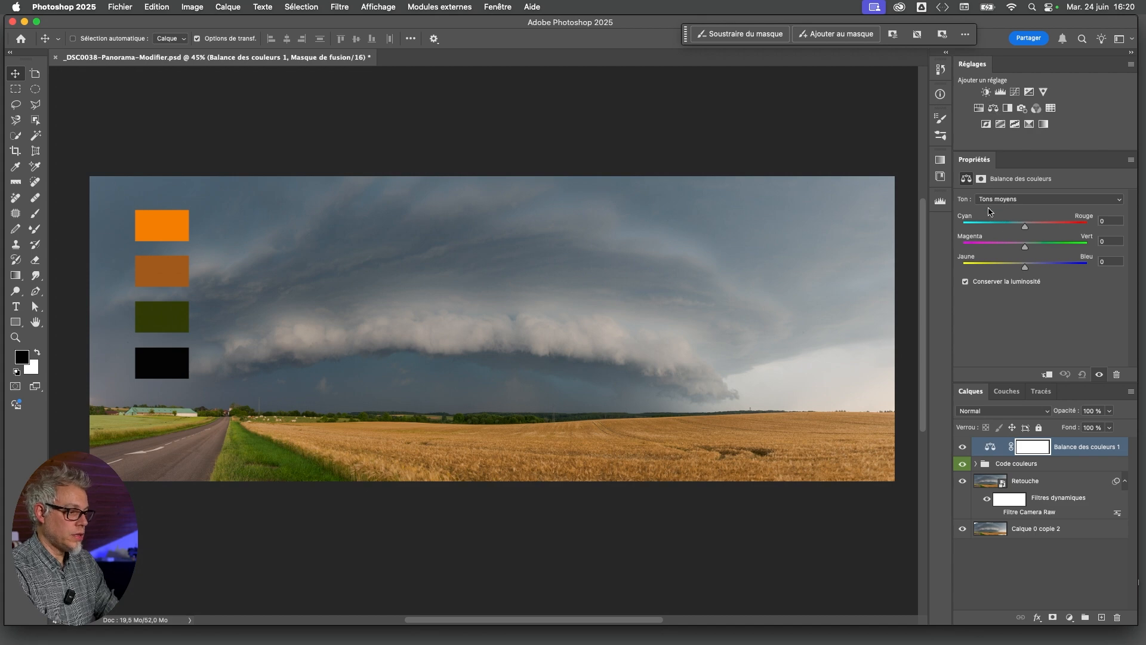